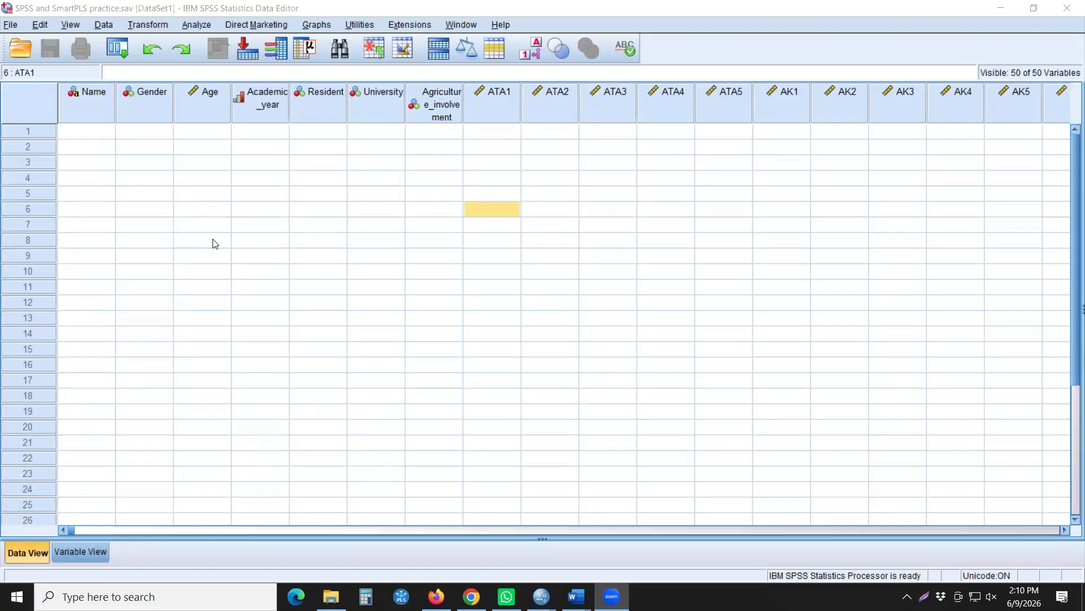
- Examine the variable definitions in the SPSS dataset from Name through ACI6, then return to the data grid
{"action": "left_click", "coordinate": [216, 243]}
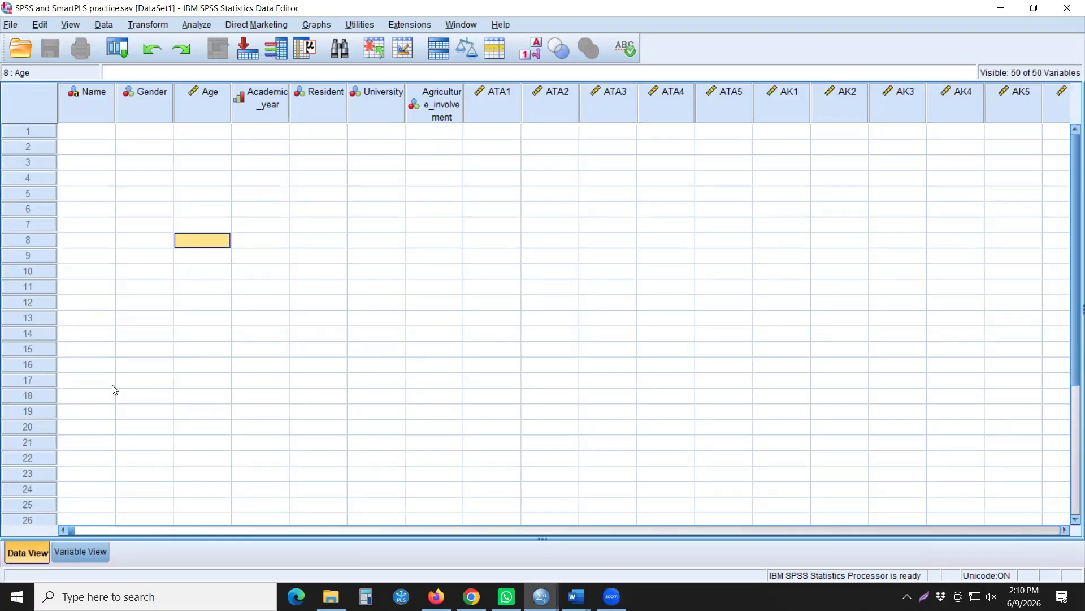
{"action": "left_click", "coordinate": [85, 552]}
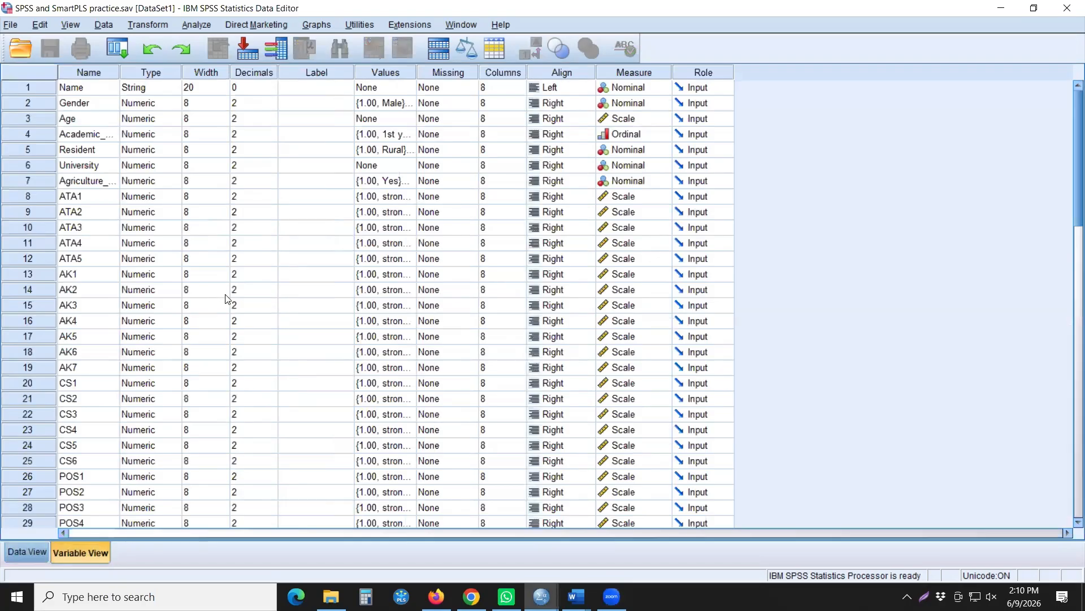
{"action": "left_click_drag", "start_coordinate": [85, 91], "coordinate": [95, 455]}
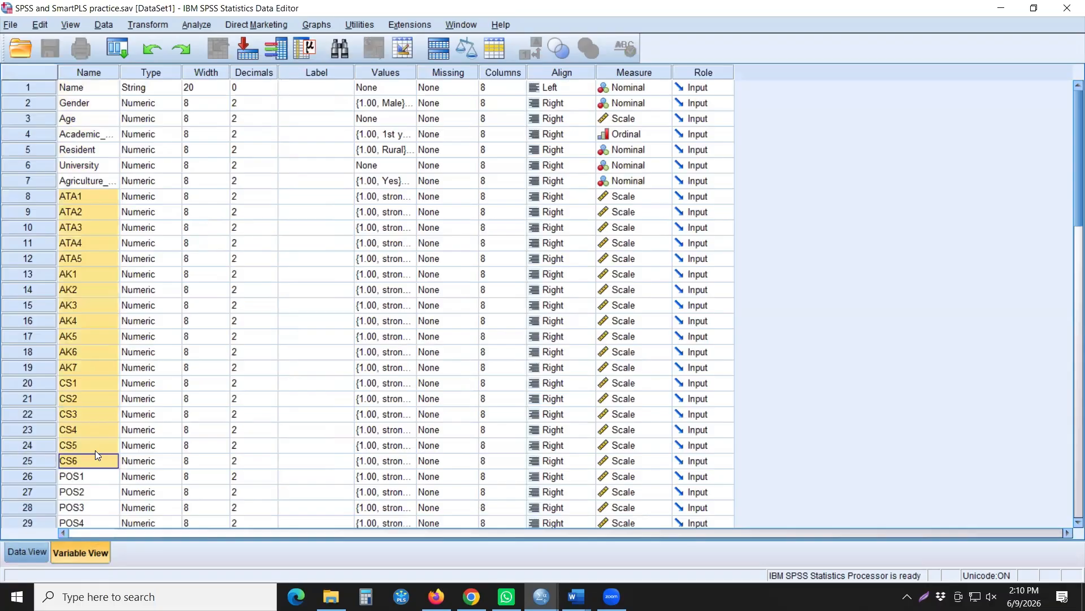
{"action": "left_click", "coordinate": [105, 258]}
{"action": "scroll", "coordinate": [100, 256], "scroll_direction": "down", "scroll_amount": 4}
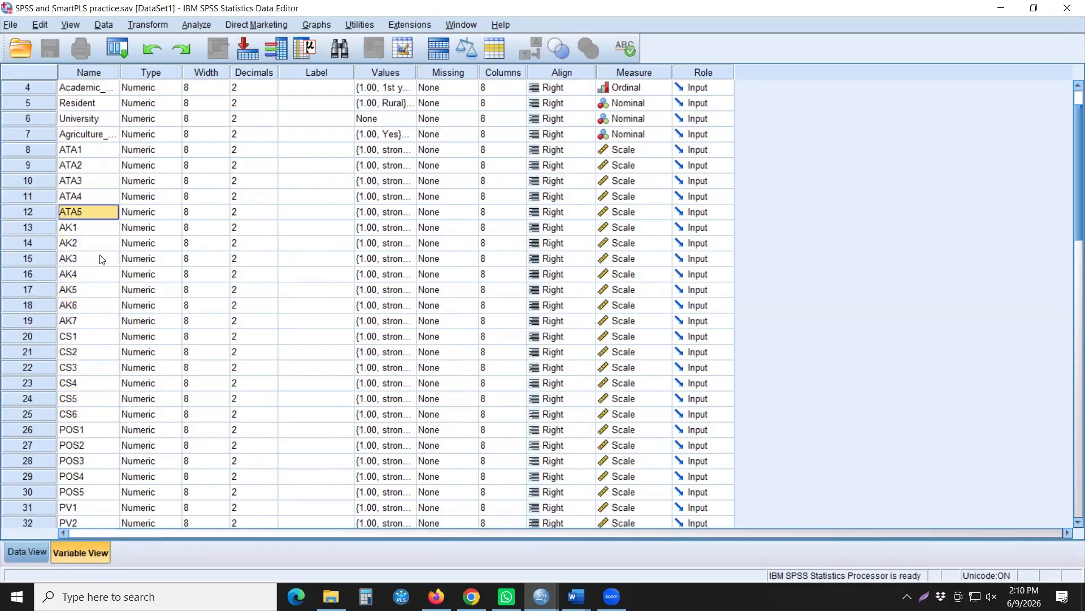
{"action": "scroll", "coordinate": [99, 259], "scroll_direction": "down", "scroll_amount": 3}
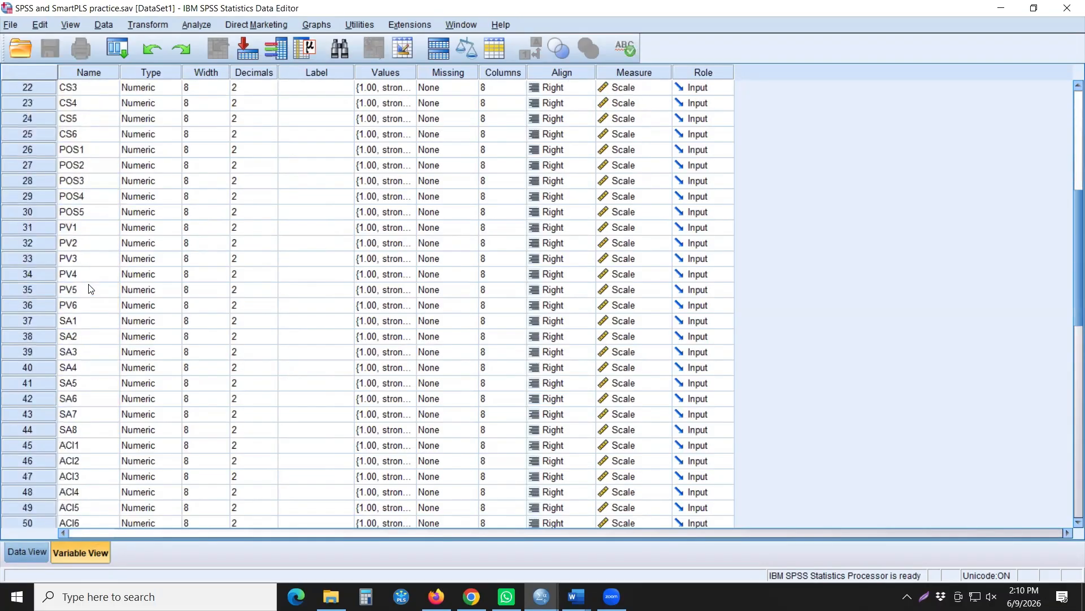
{"action": "scroll", "coordinate": [90, 283], "scroll_direction": "down", "scroll_amount": 1}
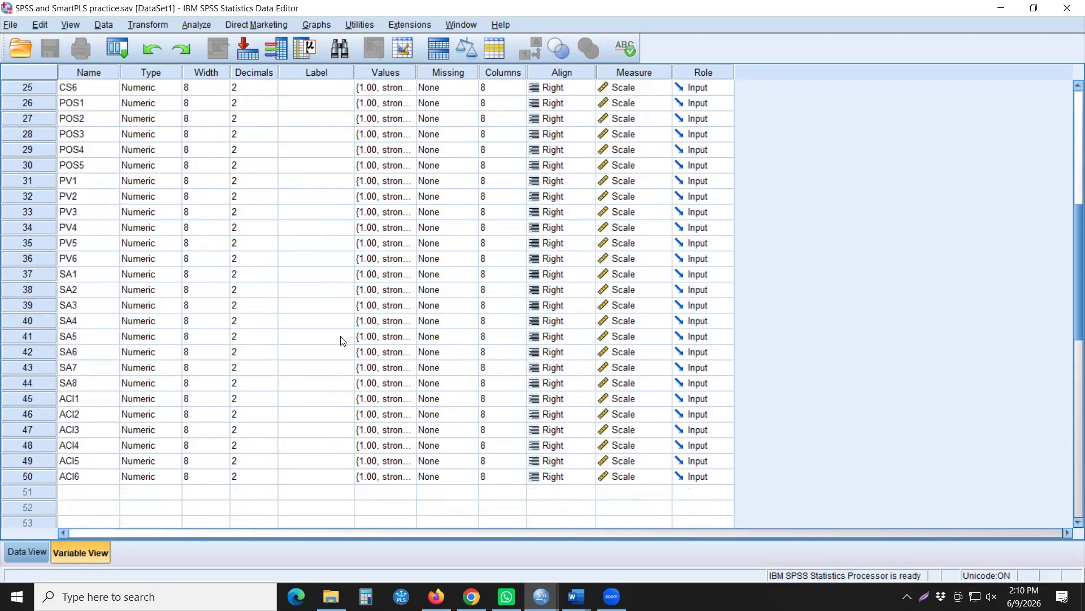
{"action": "scroll", "coordinate": [306, 311], "scroll_direction": "up", "scroll_amount": 8}
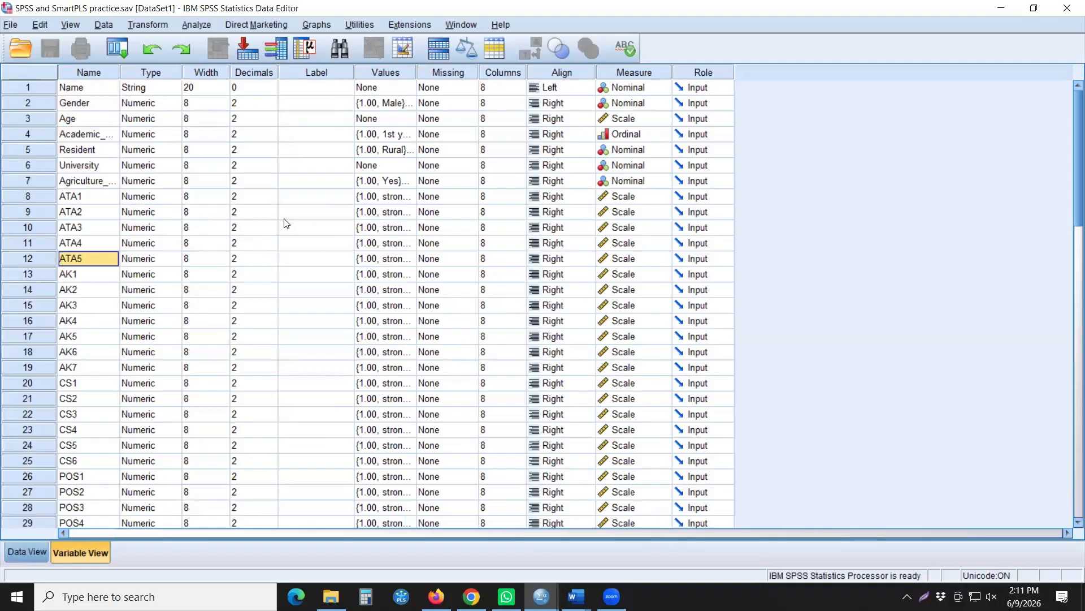
{"action": "key", "text": "ctrl+t"}
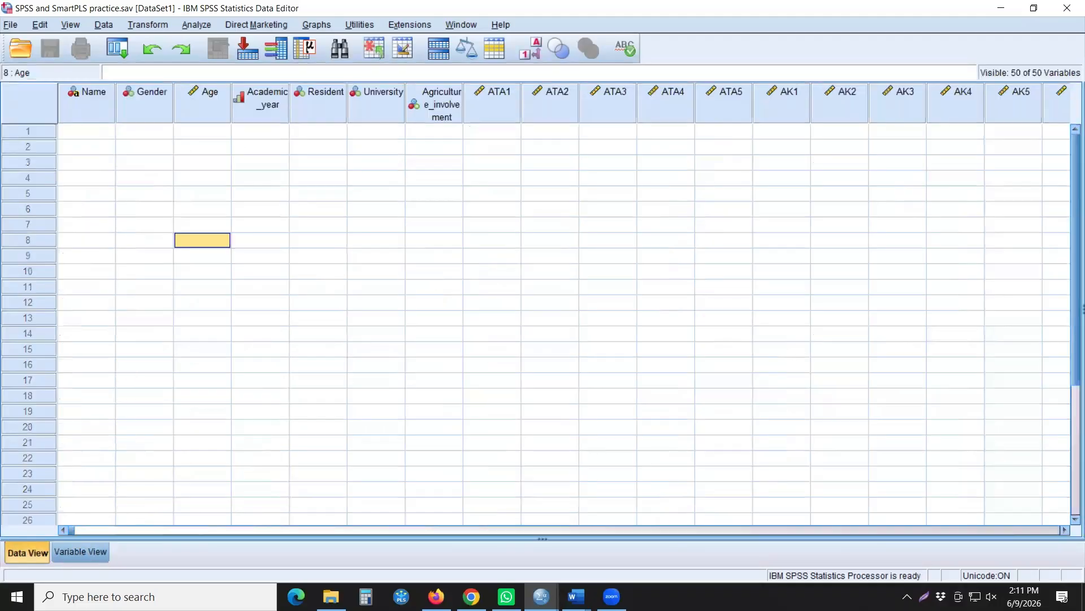
- Switch to the Word document Question Agricultural Intention 2 8th batch agri and review its conceptual framework and hypotheses
{"action": "mouse_move", "coordinate": [576, 597]}
{"action": "left_click", "coordinate": [470, 551]}
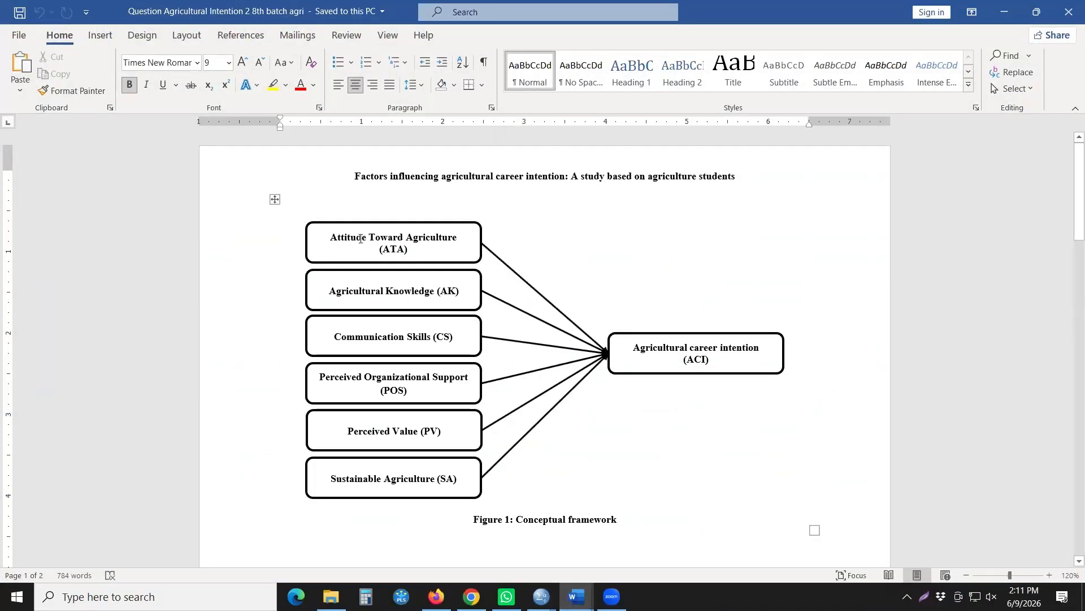
{"action": "triple_click", "coordinate": [360, 238]}
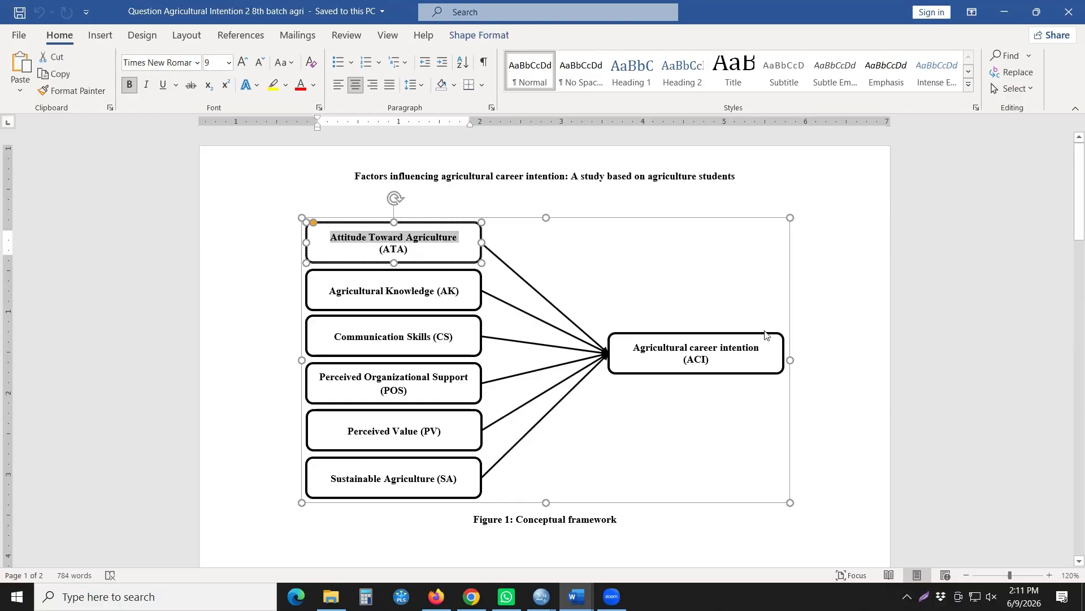
{"action": "left_click", "coordinate": [689, 368]}
{"action": "scroll", "coordinate": [688, 374], "scroll_direction": "down", "scroll_amount": 3}
{"action": "scroll", "coordinate": [688, 375], "scroll_direction": "down", "scroll_amount": 3}
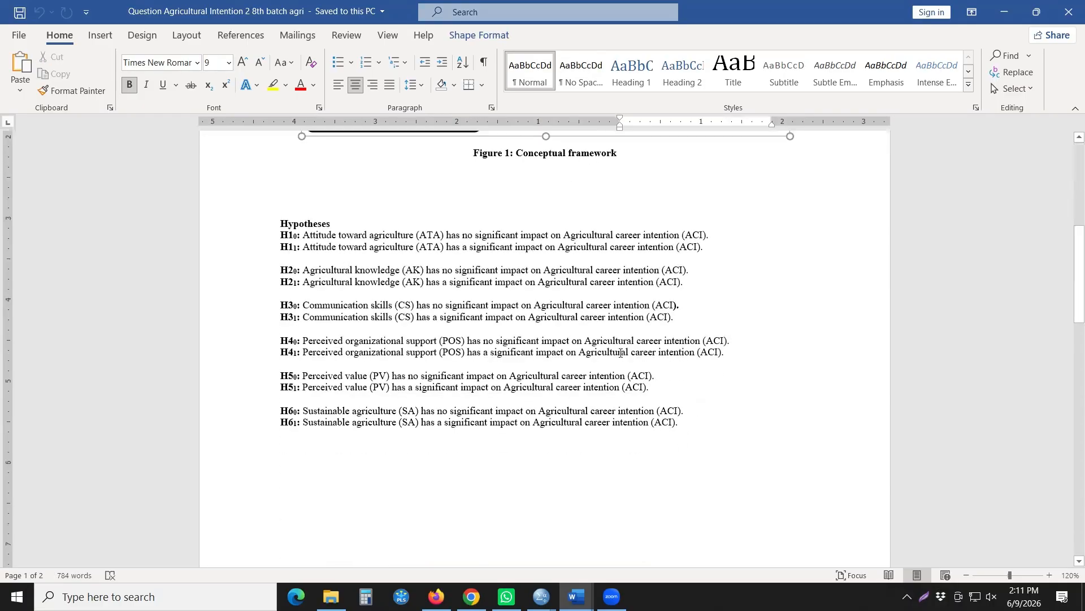
- Read through the blank questionnaire's demographic questions and its rating-scale items from Attitude Toward Agriculture to Agricultural Career Intention
{"action": "scroll", "coordinate": [620, 353], "scroll_direction": "down", "scroll_amount": 5}
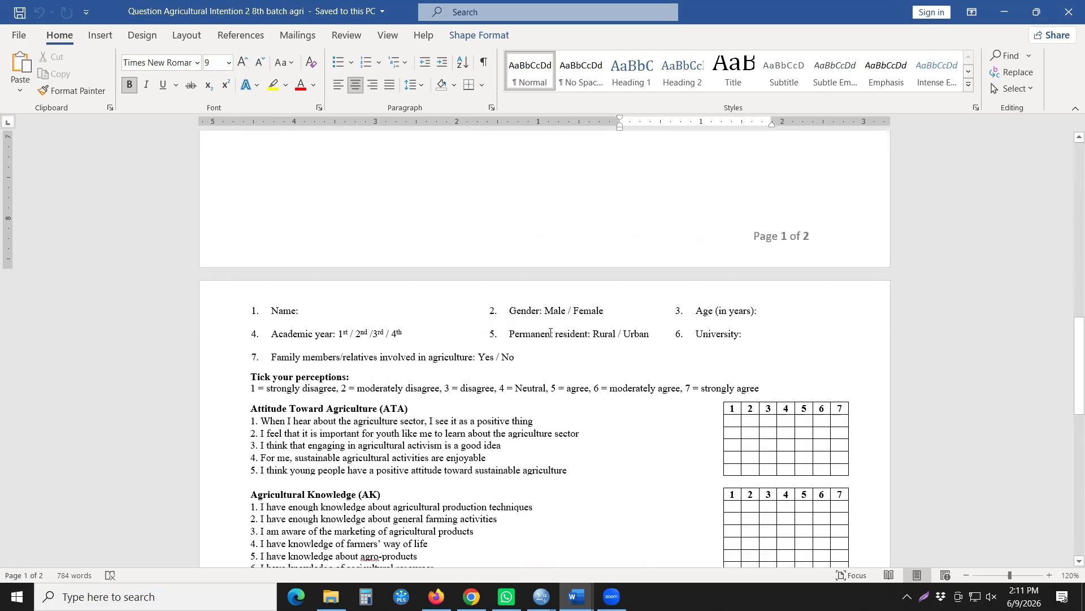
{"action": "scroll", "coordinate": [550, 332], "scroll_direction": "down", "scroll_amount": 2}
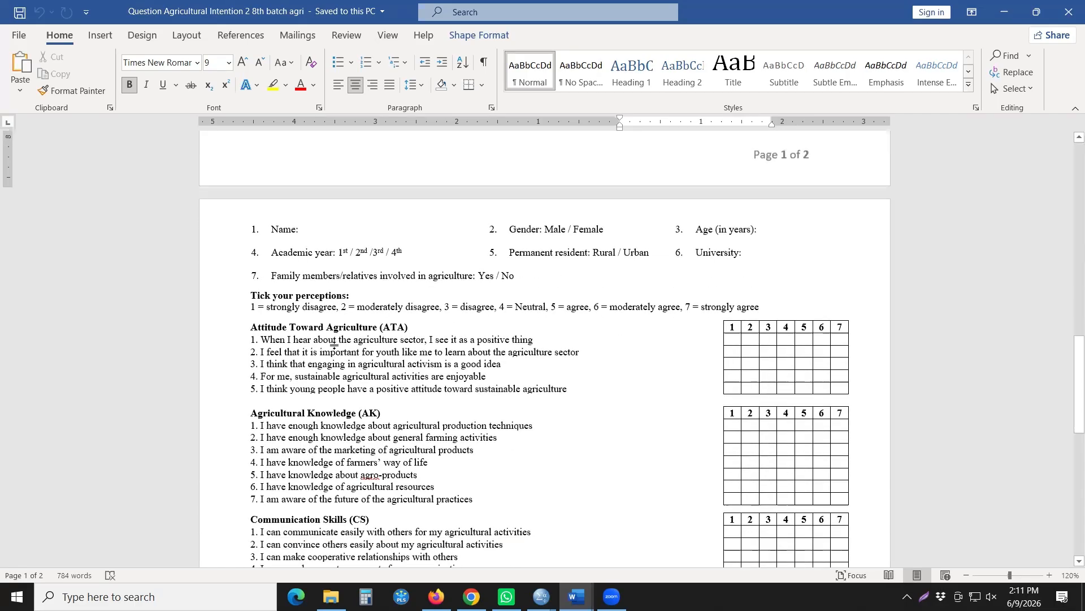
{"action": "scroll", "coordinate": [334, 343], "scroll_direction": "down", "scroll_amount": 2}
{"action": "scroll", "coordinate": [308, 270], "scroll_direction": "down", "scroll_amount": 1}
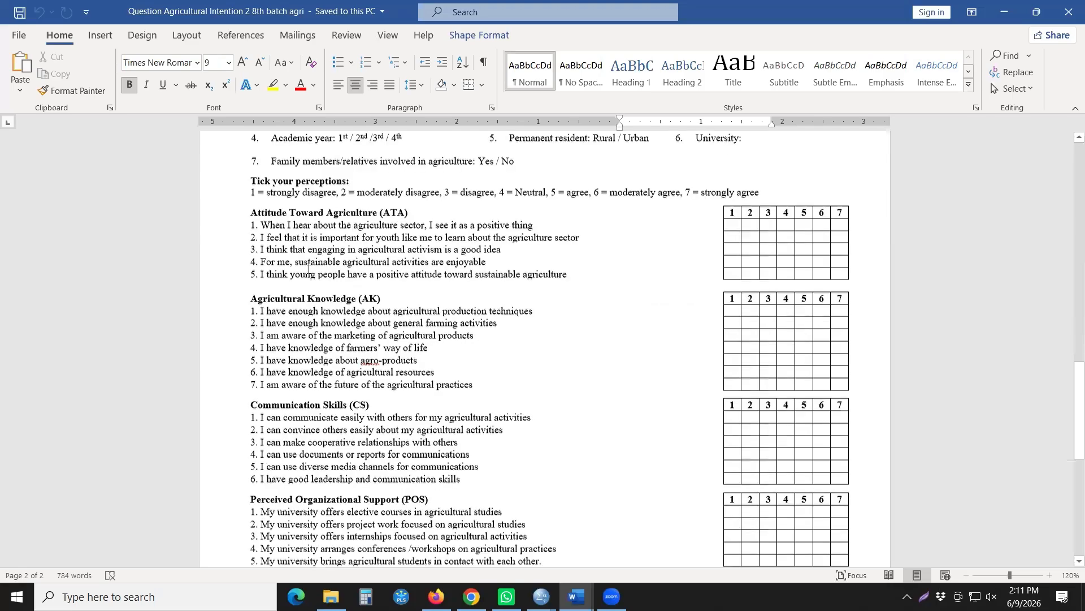
{"action": "scroll", "coordinate": [391, 400], "scroll_direction": "down", "scroll_amount": 4}
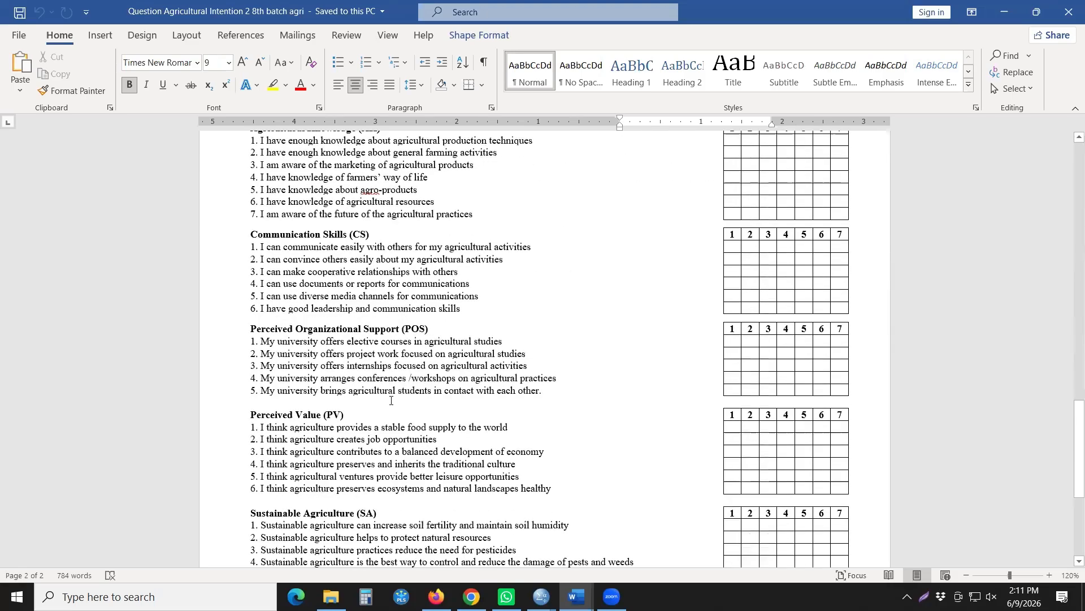
{"action": "scroll", "coordinate": [391, 400], "scroll_direction": "down", "scroll_amount": 6}
{"action": "scroll", "coordinate": [401, 358], "scroll_direction": "up", "scroll_amount": 3}
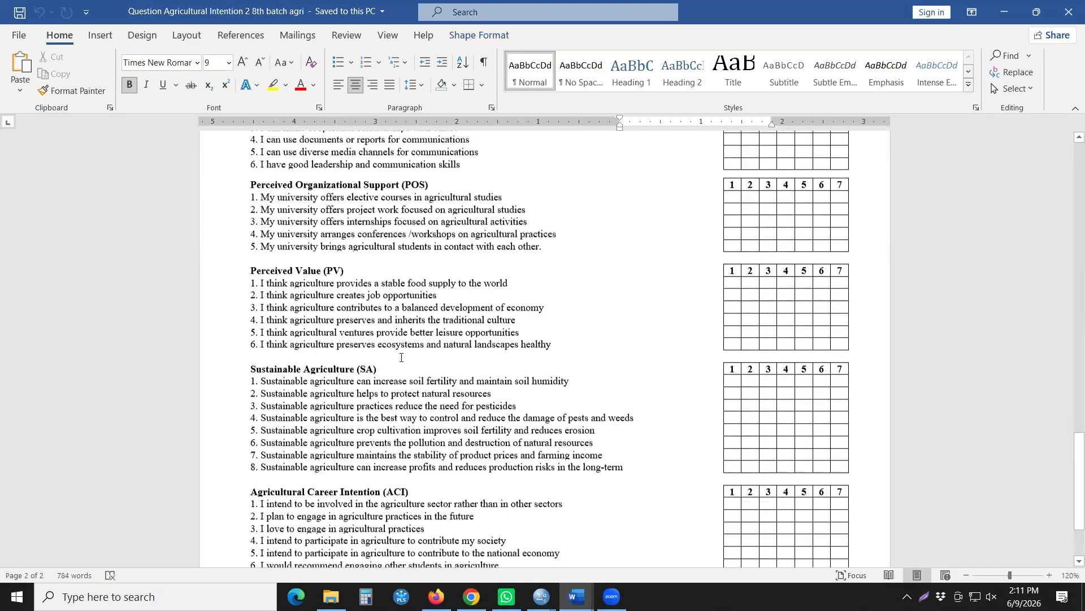
{"action": "scroll", "coordinate": [396, 357], "scroll_direction": "up", "scroll_amount": 1}
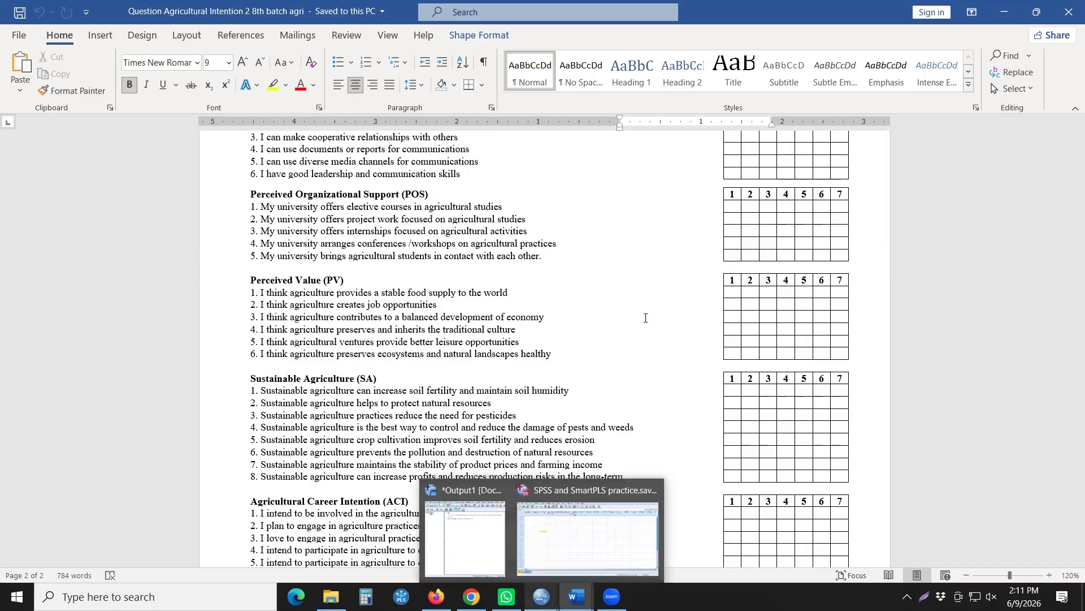
{"action": "scroll", "coordinate": [631, 323], "scroll_direction": "up", "scroll_amount": 4}
{"action": "scroll", "coordinate": [631, 323], "scroll_direction": "up", "scroll_amount": 4}
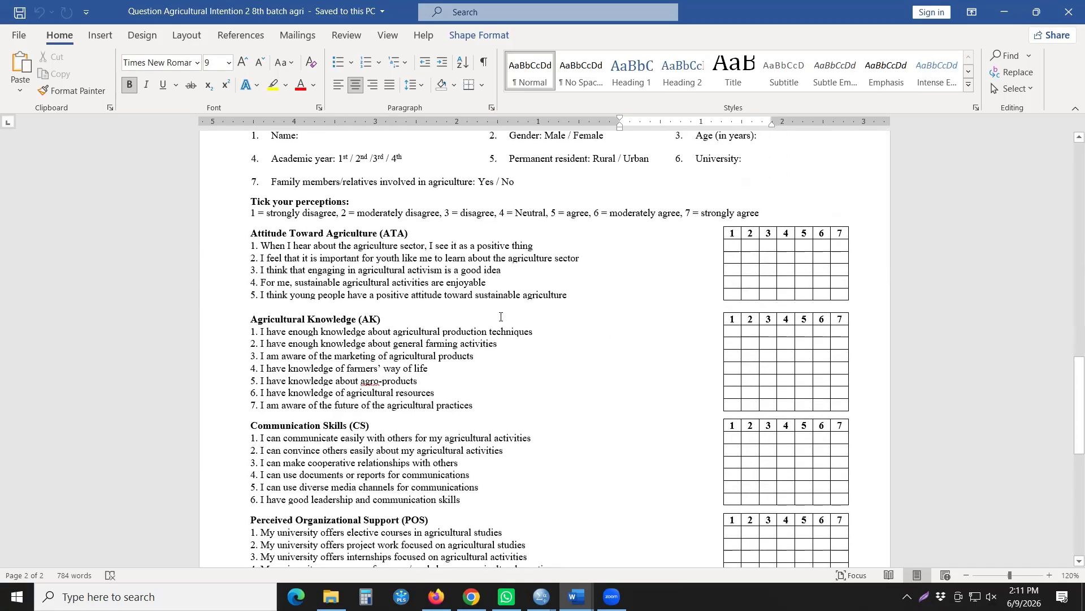
{"action": "scroll", "coordinate": [500, 279], "scroll_direction": "up", "scroll_amount": 2}
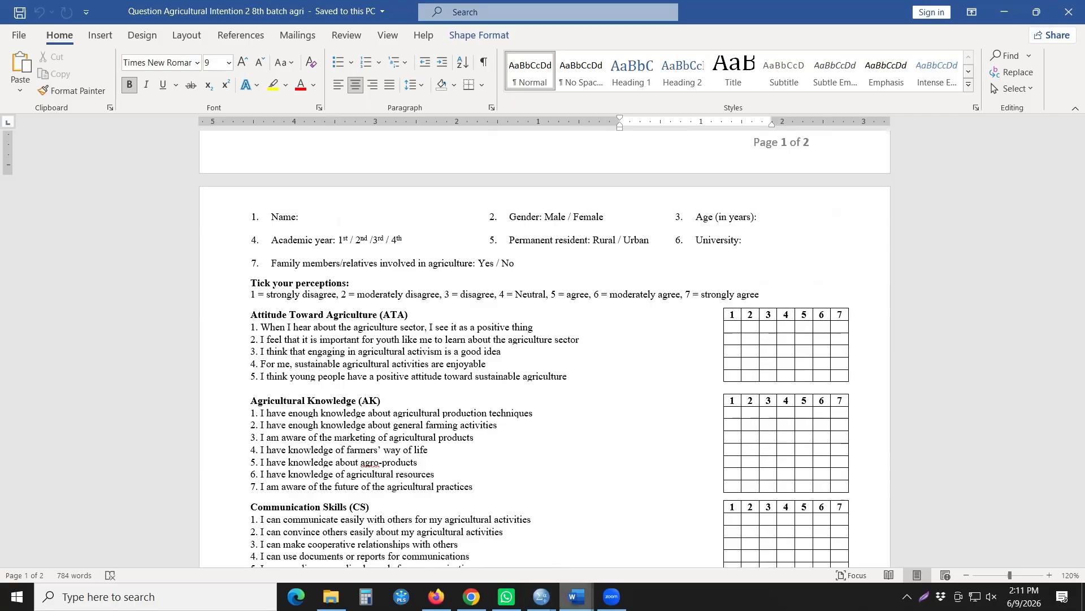
- Review the completed questionnaire in the Question 1 document and open the Question 2 document
{"action": "mouse_move", "coordinate": [576, 596]}
{"action": "left_click", "coordinate": [579, 488]}
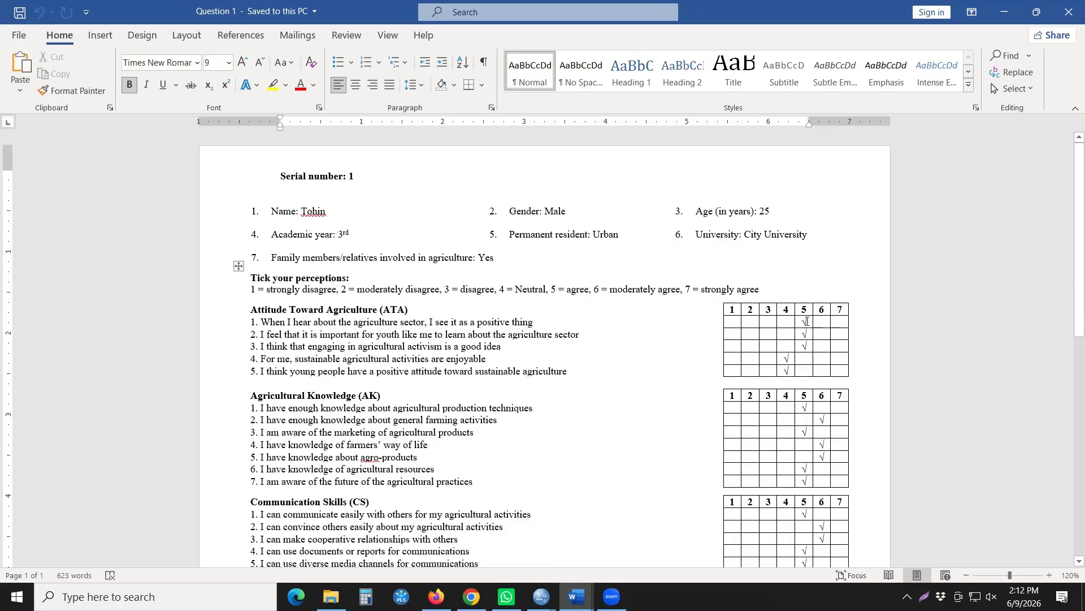
{"action": "scroll", "coordinate": [808, 455], "scroll_direction": "down", "scroll_amount": 13}
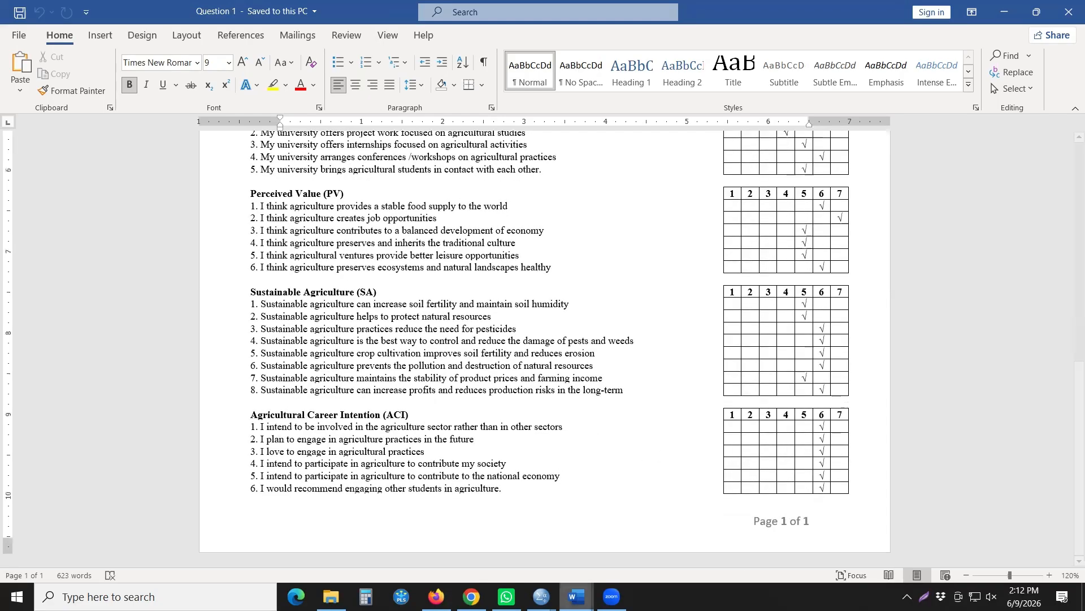
{"action": "mouse_move", "coordinate": [576, 600]}
{"action": "left_click", "coordinate": [711, 538]}
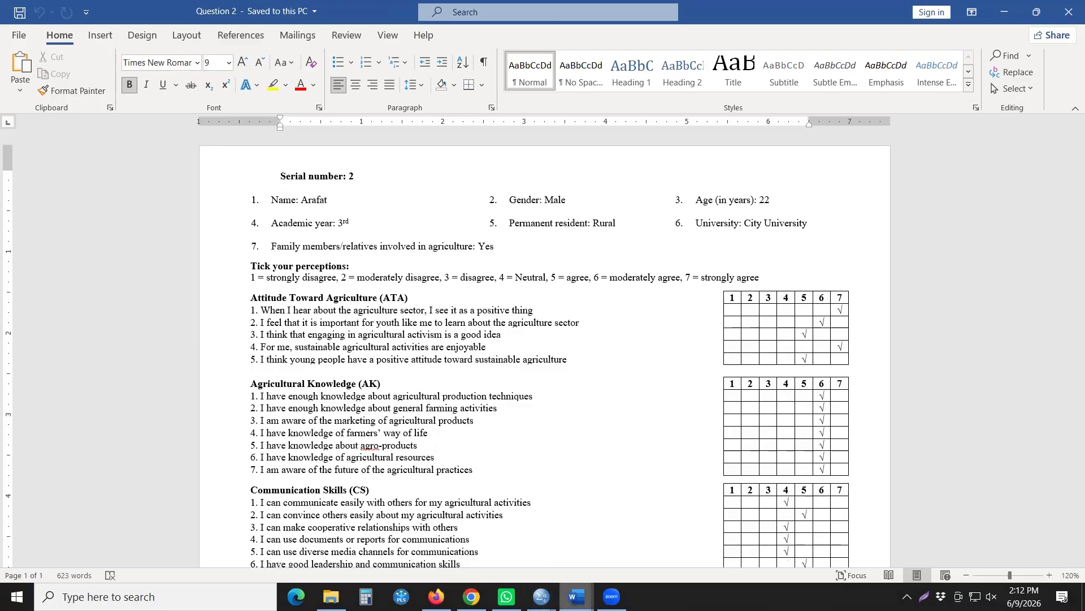
- Switch back to the SPSS Data Editor and add a variable named ID below ACI6 in the variable definitions
{"action": "mouse_move", "coordinate": [541, 596]}
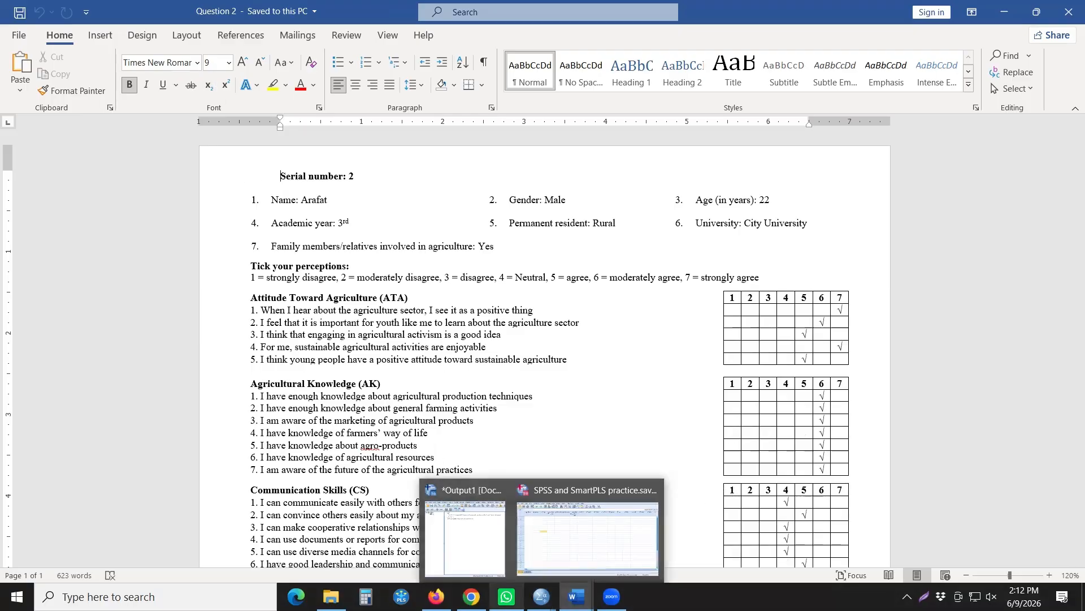
{"action": "left_click", "coordinate": [567, 531]}
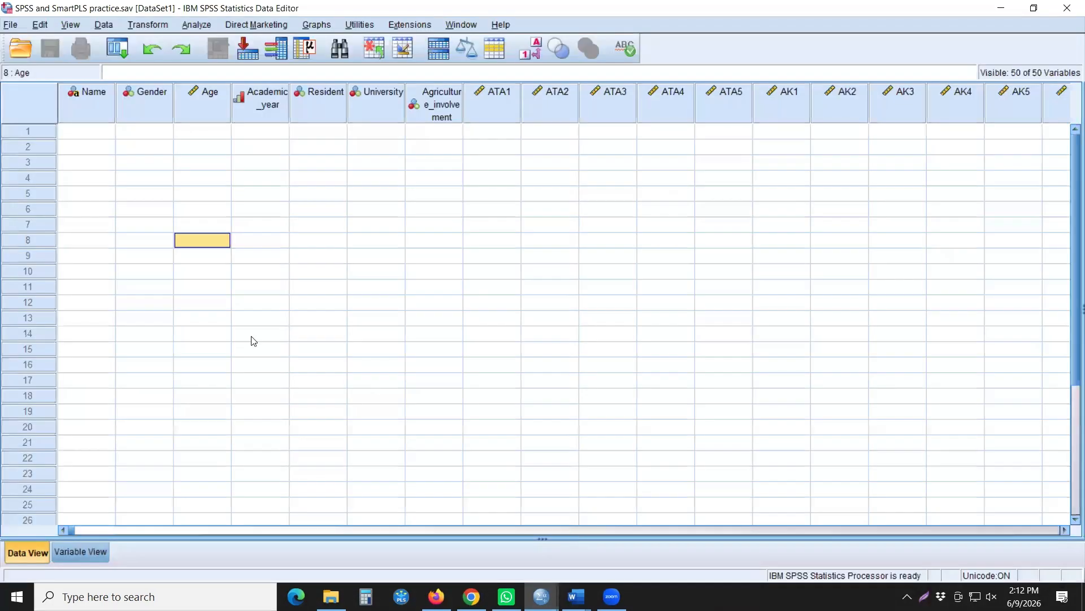
{"action": "left_click", "coordinate": [95, 546]}
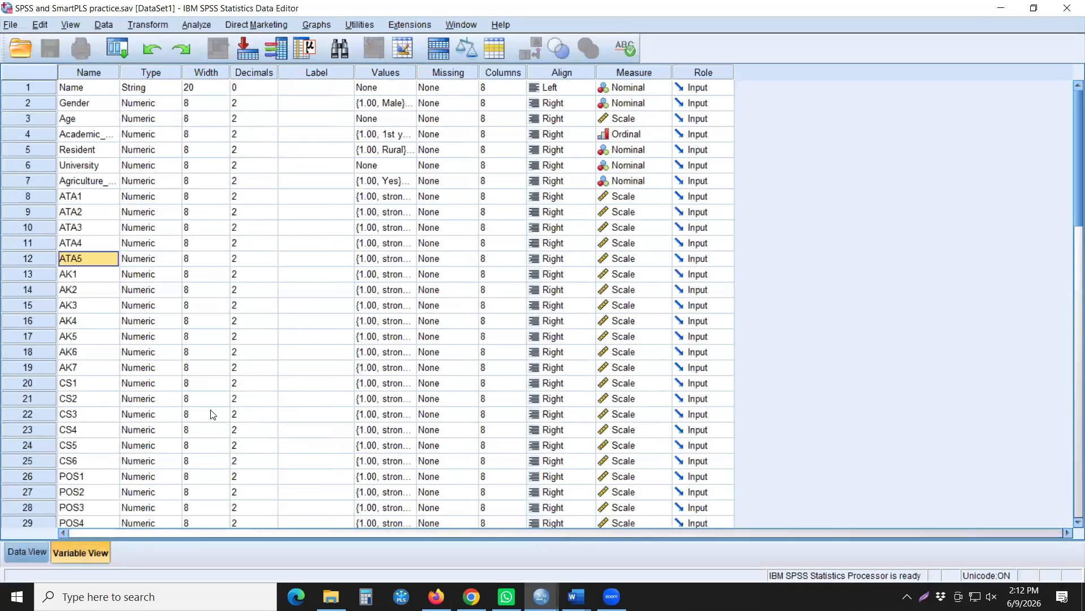
{"action": "scroll", "coordinate": [195, 396], "scroll_direction": "down", "scroll_amount": 9}
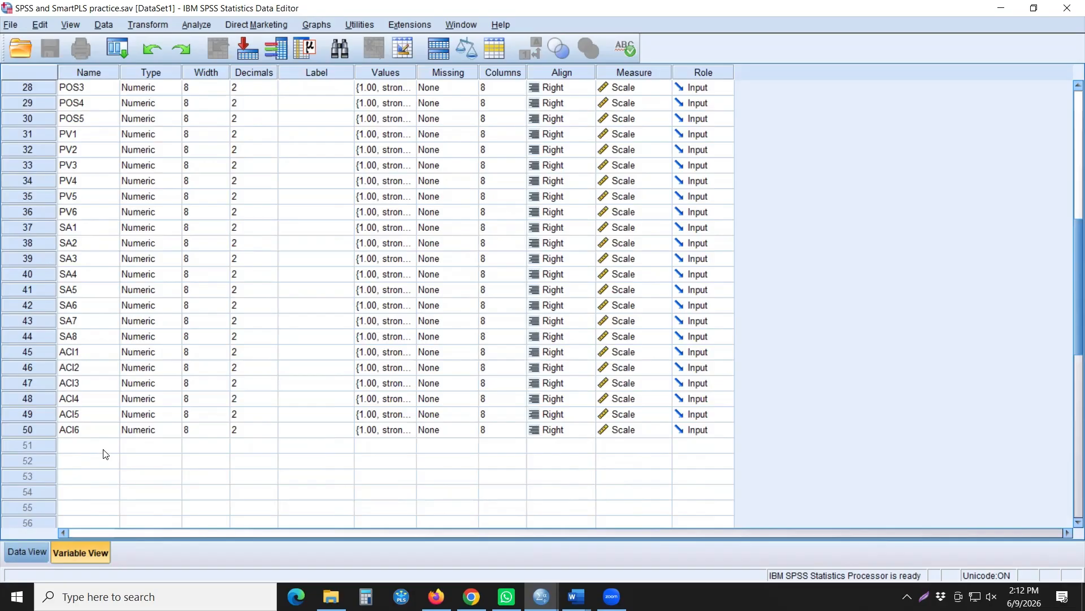
{"action": "left_click", "coordinate": [89, 445]}
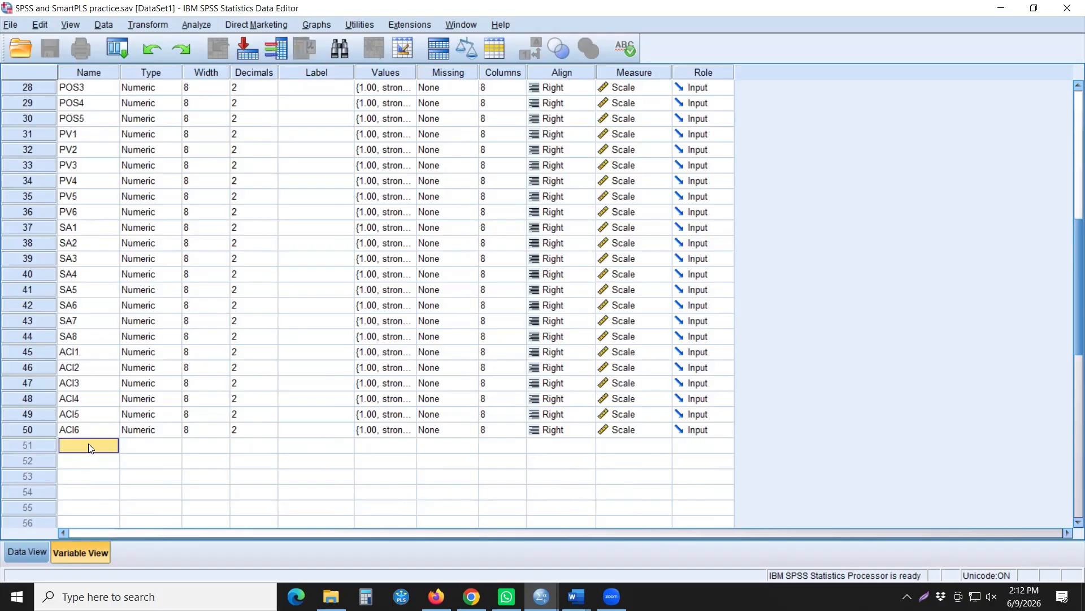
{"action": "double_click", "coordinate": [89, 447]}
{"action": "type", "text": "ID"}
{"action": "left_click", "coordinate": [134, 450]}
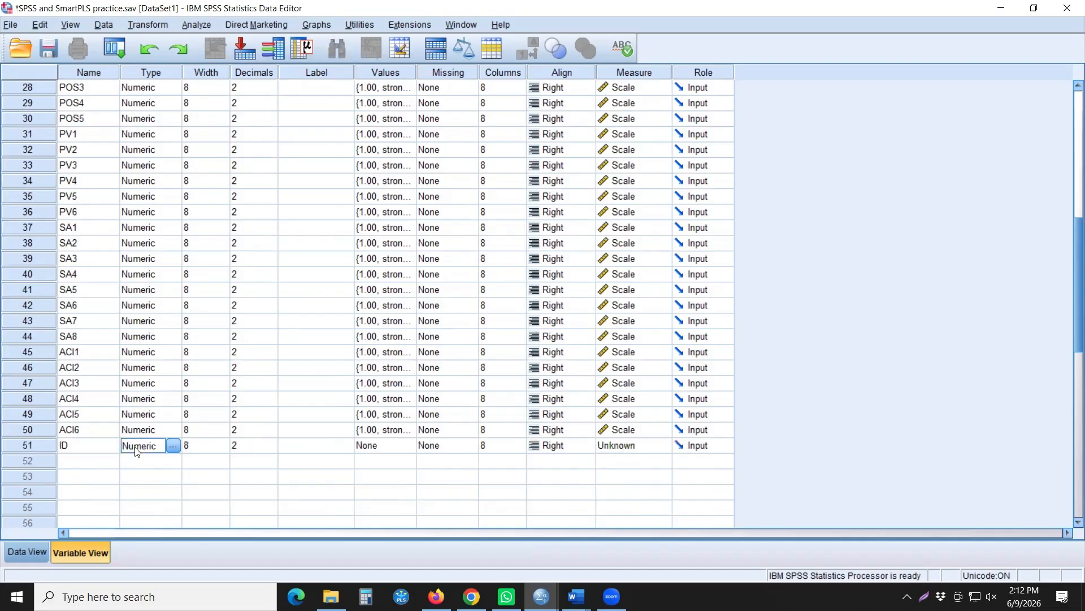
- Set the ID variable's measurement level to Nominal and save the dataset
{"action": "left_click", "coordinate": [654, 448]}
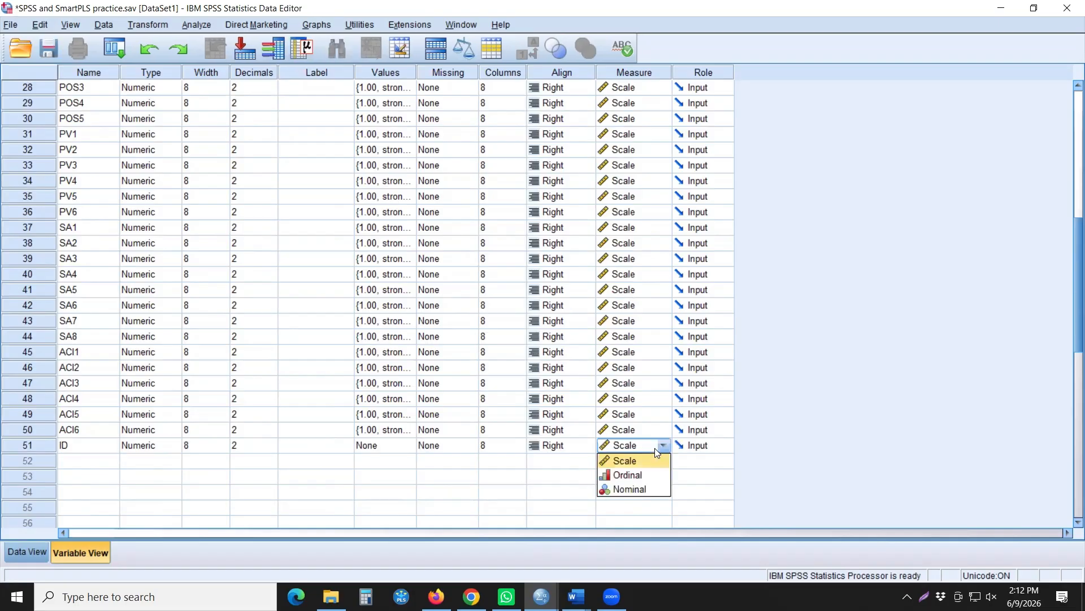
{"action": "left_click", "coordinate": [648, 490]}
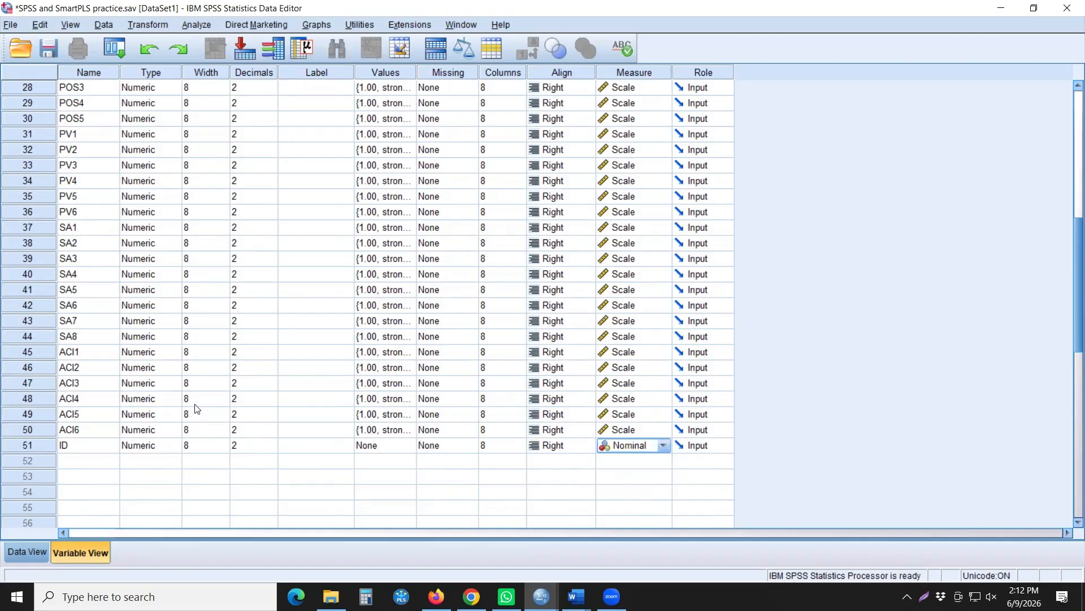
{"action": "left_click", "coordinate": [47, 52]}
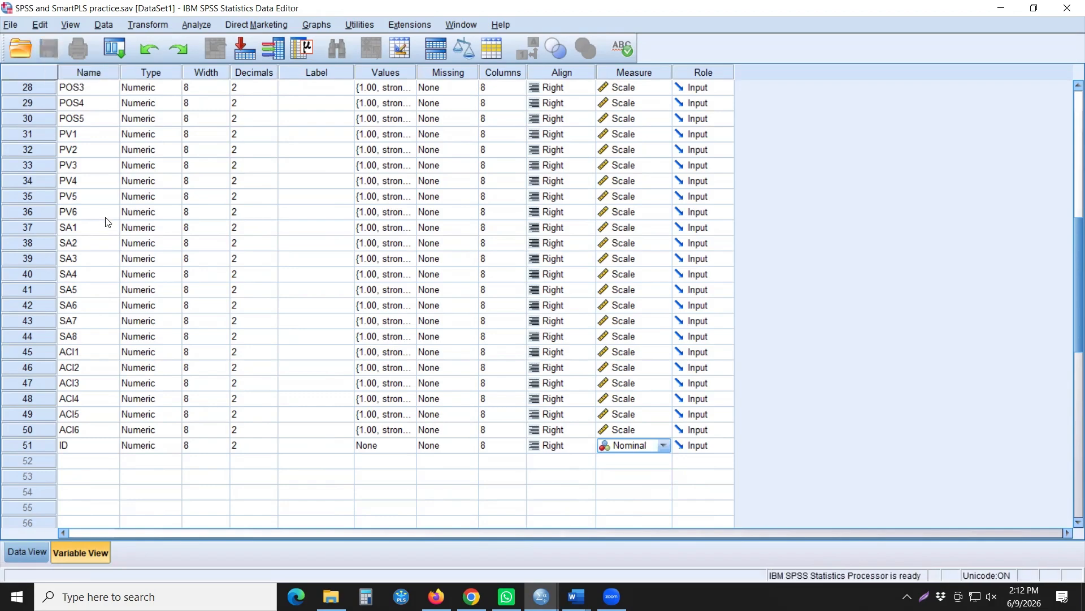
- Move the ID variable from the end of the variable definitions to the first row, above Name
{"action": "scroll", "coordinate": [74, 444], "scroll_direction": "up", "scroll_amount": 3}
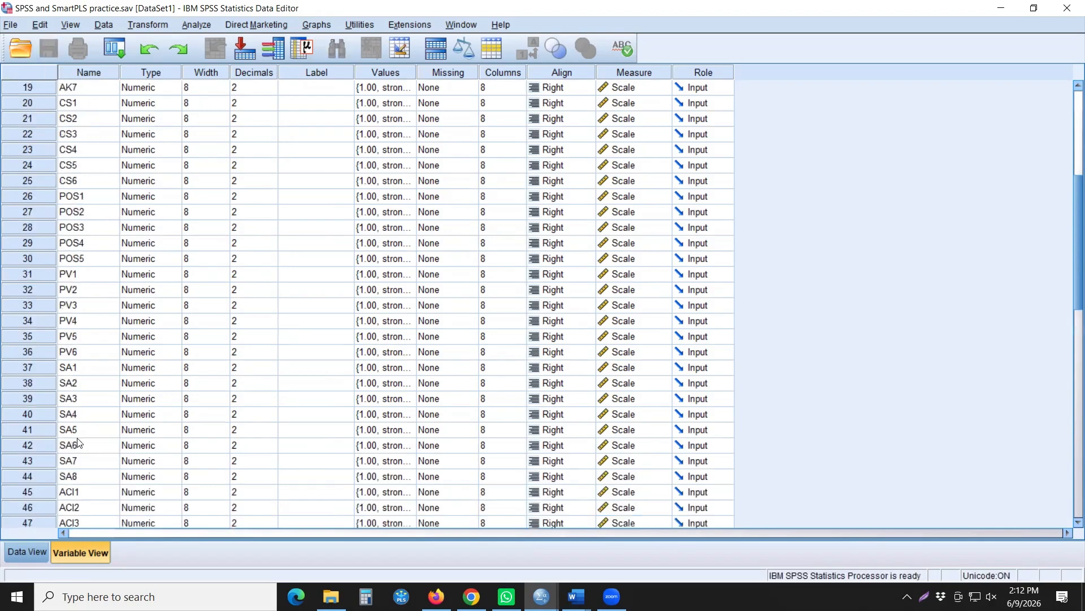
{"action": "scroll", "coordinate": [82, 408], "scroll_direction": "up", "scroll_amount": 6}
{"action": "scroll", "coordinate": [110, 220], "scroll_direction": "down", "scroll_amount": 4}
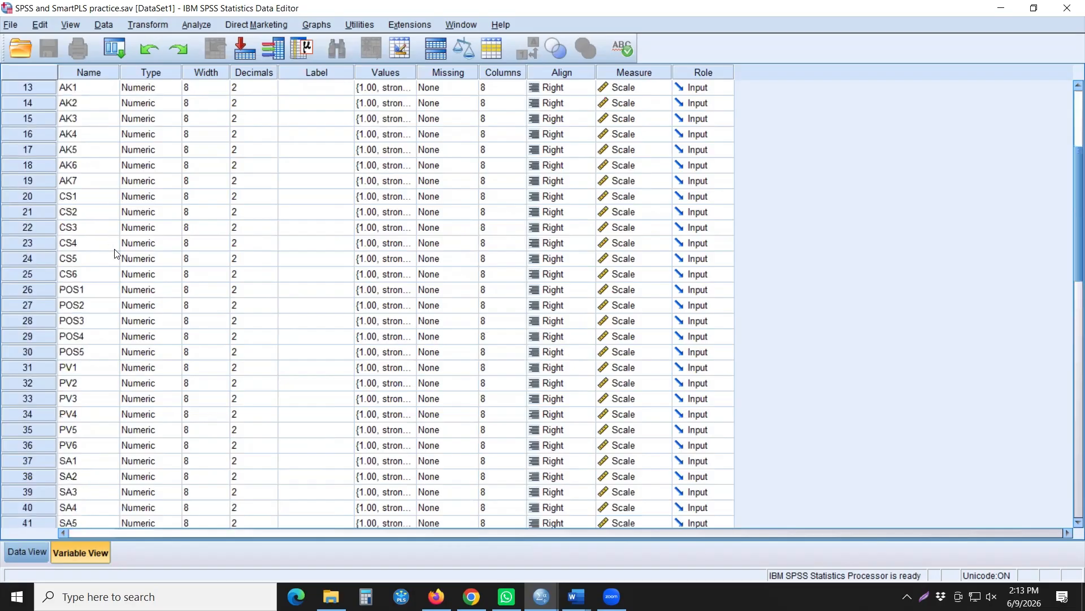
{"action": "scroll", "coordinate": [114, 252], "scroll_direction": "down", "scroll_amount": 6}
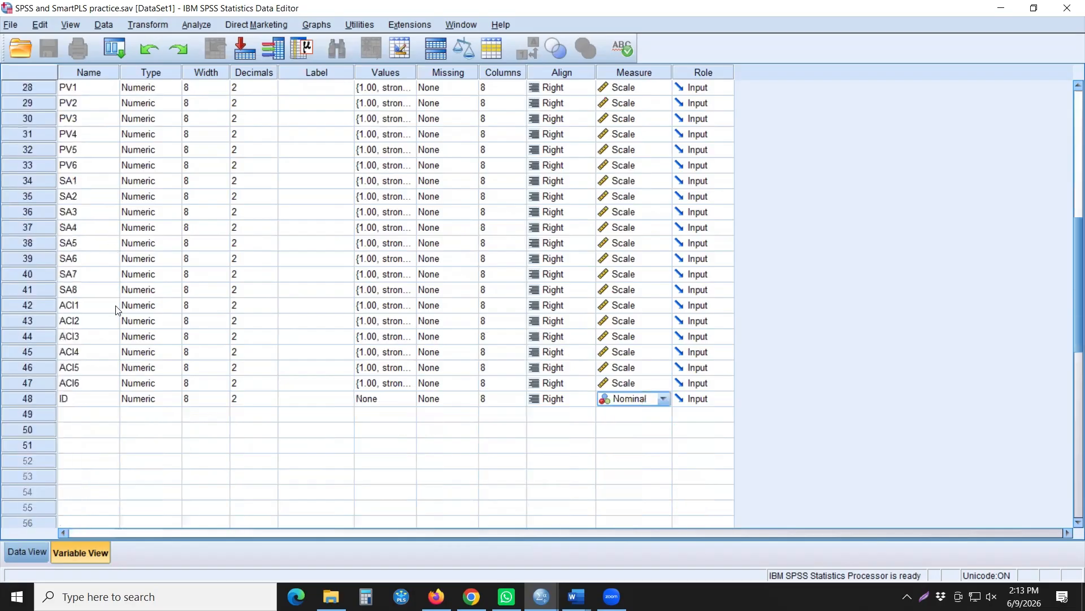
{"action": "left_click", "coordinate": [25, 399]}
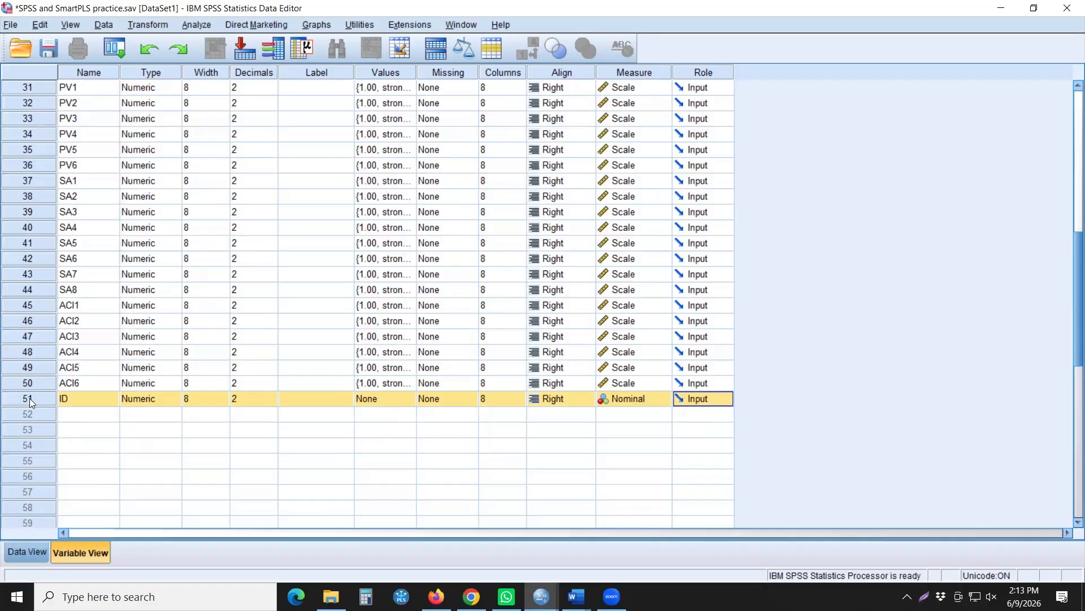
{"action": "left_click", "coordinate": [29, 399]}
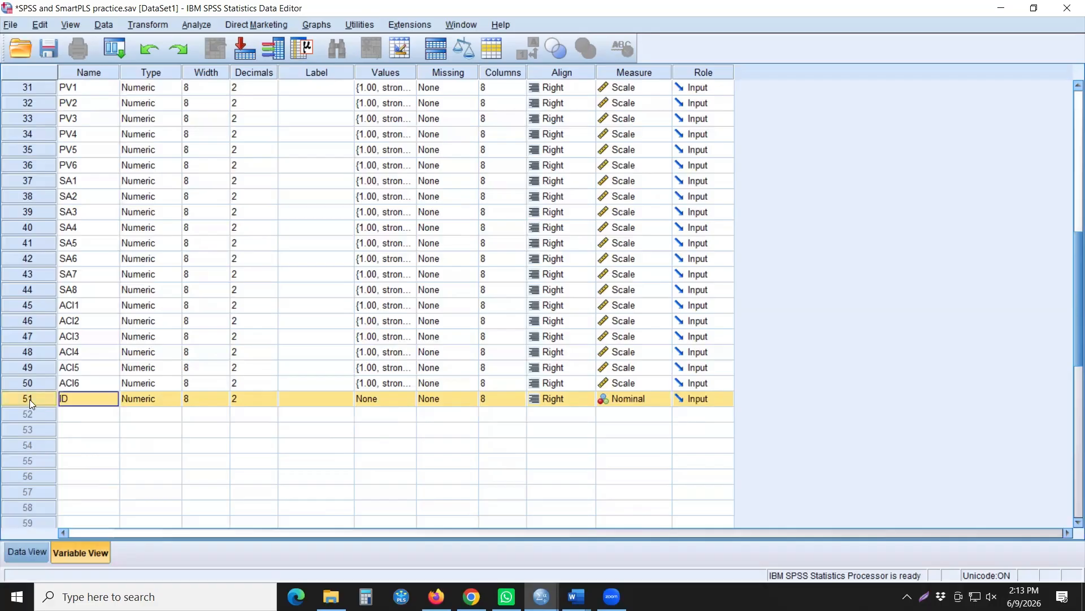
{"action": "left_click_drag", "start_coordinate": [30, 399], "coordinate": [45, 84]}
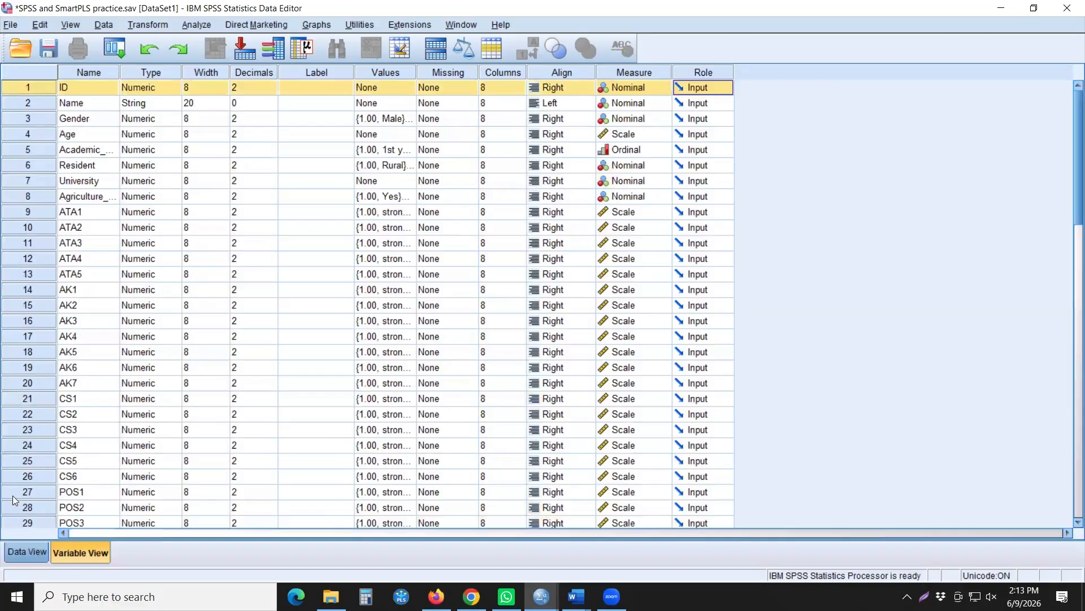
- Show the dataset's data grid and arrange the reduced Question 2 and SPSS Data Editor windows side by side
{"action": "key", "text": "ctrl+t"}
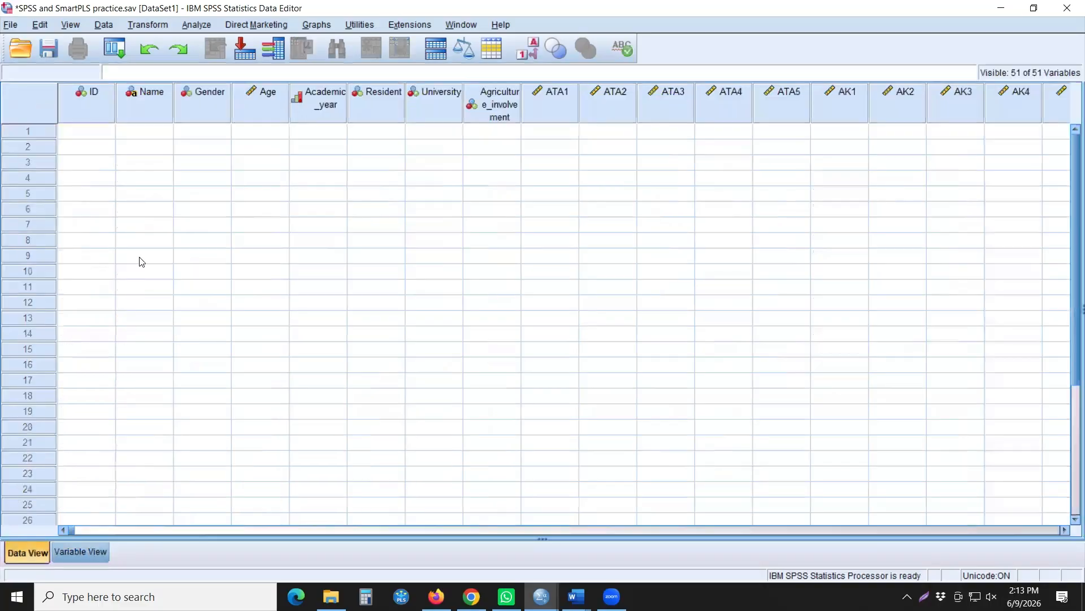
{"action": "left_click", "coordinate": [99, 135]}
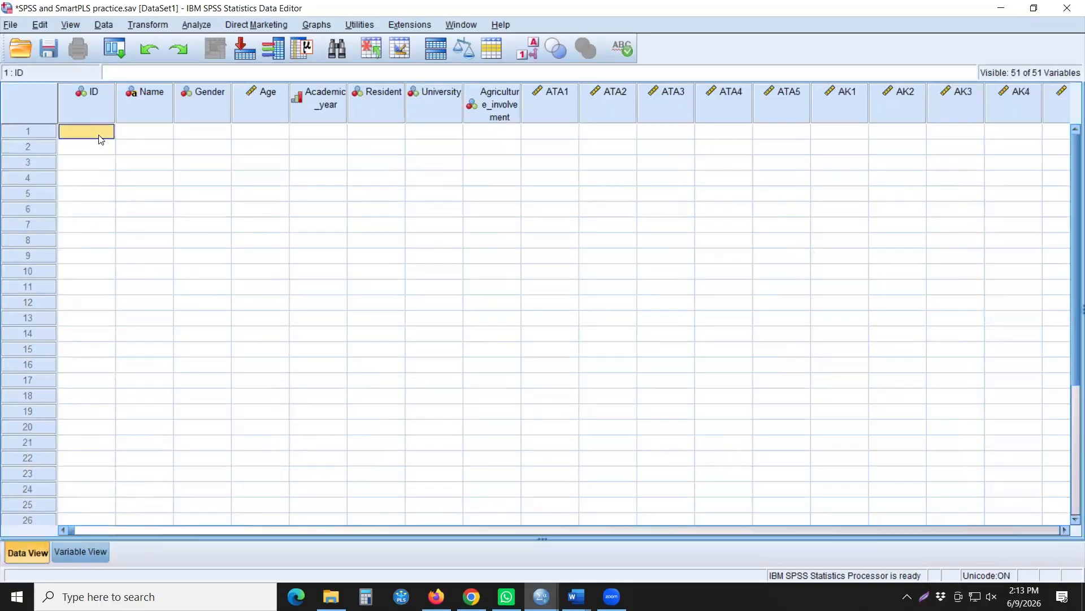
{"action": "left_click", "coordinate": [1033, 9]}
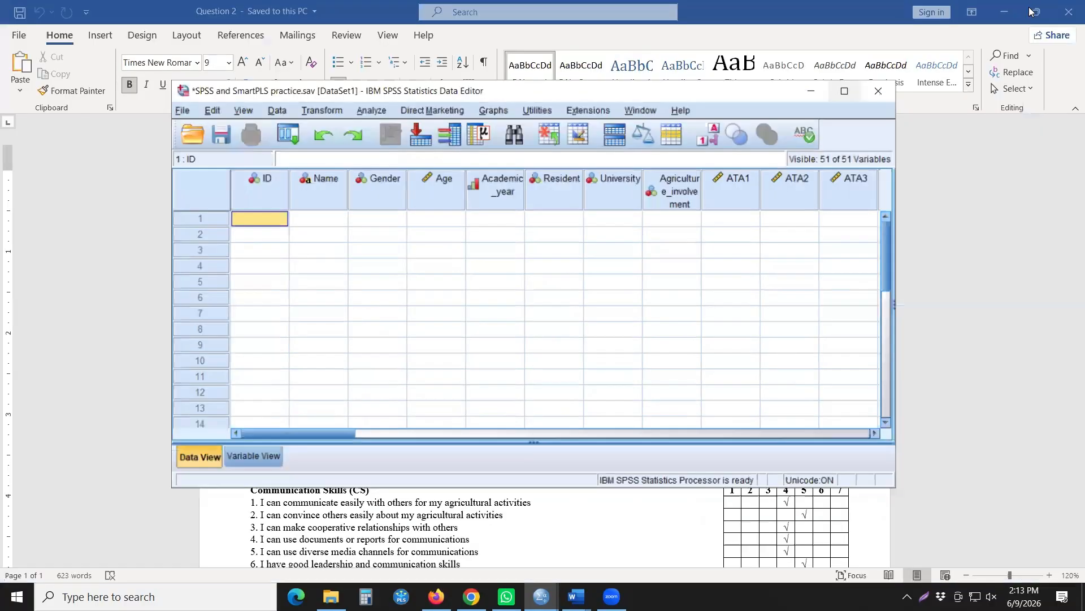
{"action": "left_click", "coordinate": [1037, 12]}
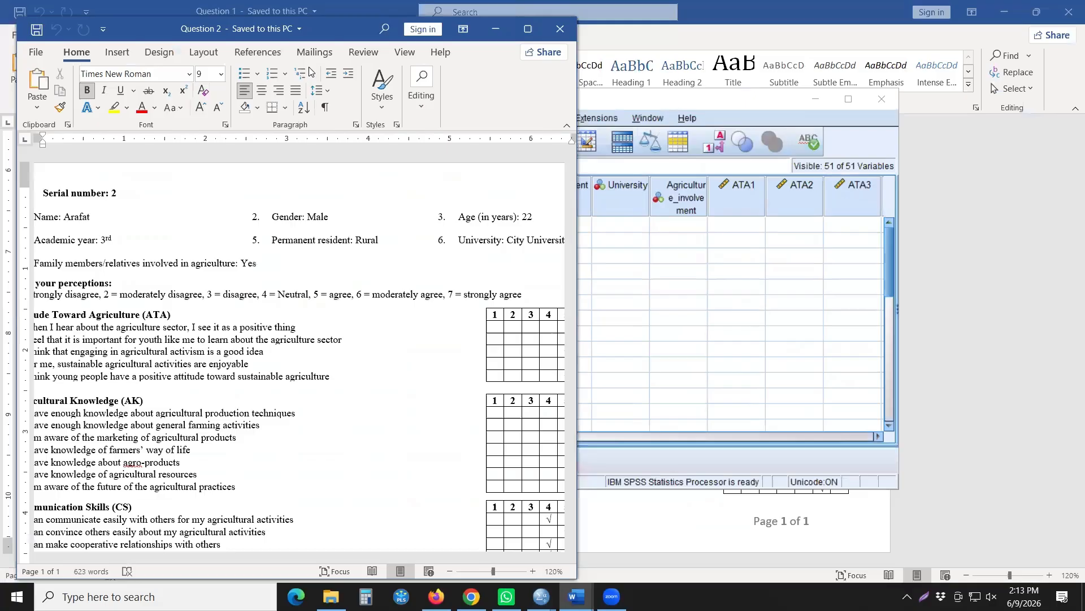
{"action": "left_click_drag", "start_coordinate": [226, 30], "coordinate": [220, 72]}
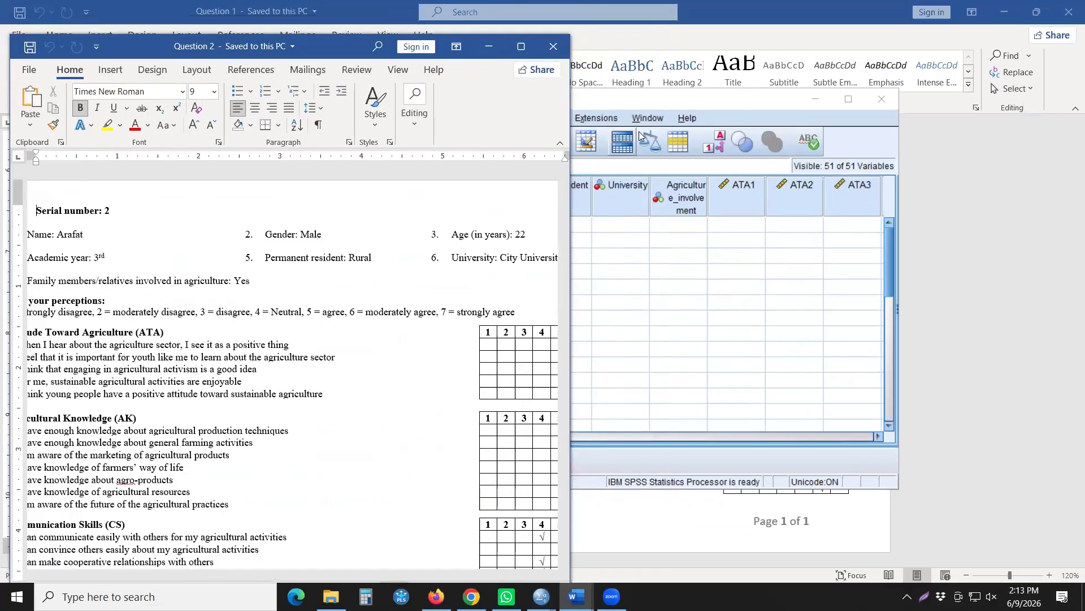
{"action": "left_click", "coordinate": [715, 101]}
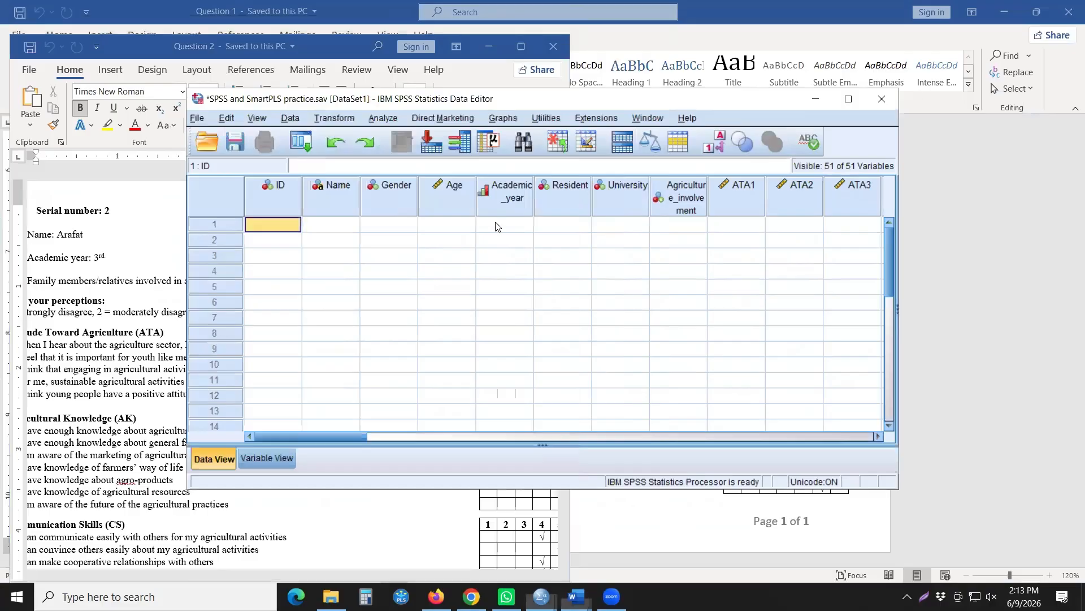
{"action": "left_click_drag", "start_coordinate": [715, 101], "coordinate": [923, 89]}
- Bring up the Question 1 document in a reduced window beside the SPSS Data Editor and show its opening demographic answers
{"action": "left_click", "coordinate": [577, 596]}
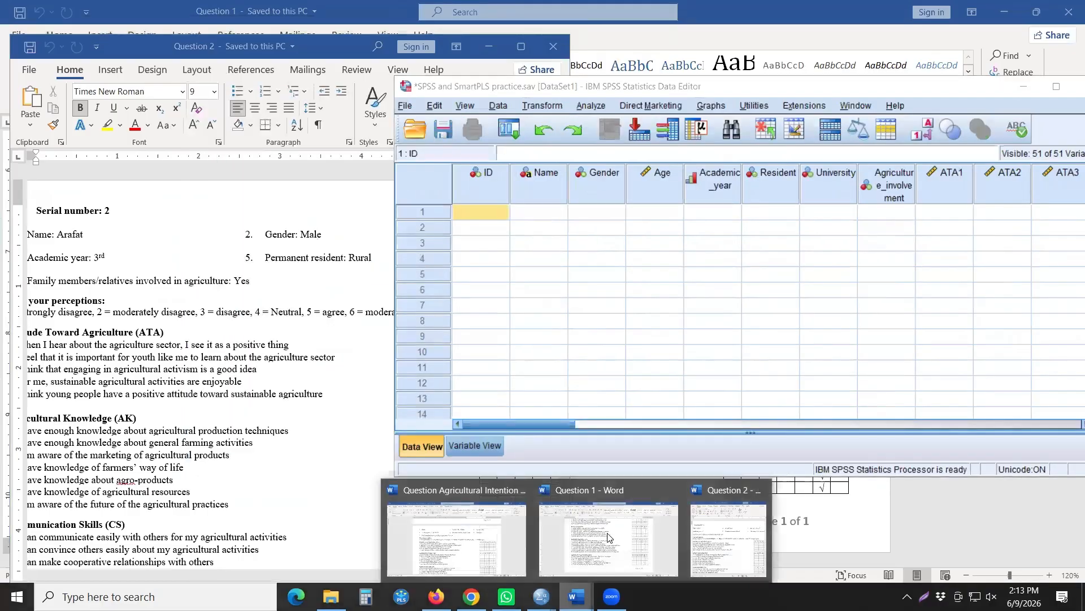
{"action": "left_click", "coordinate": [584, 506]}
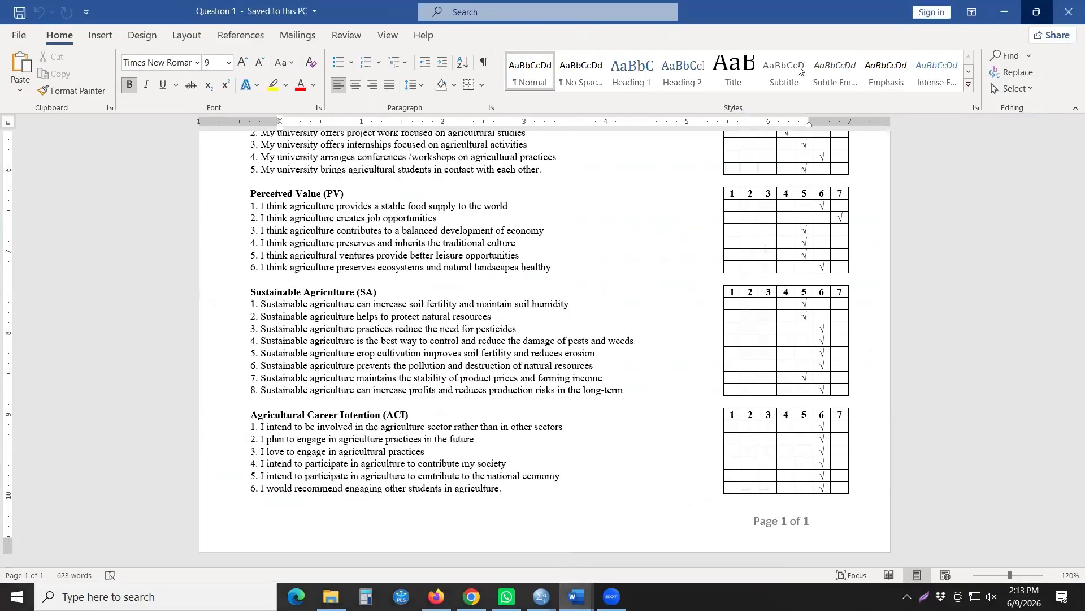
{"action": "left_click", "coordinate": [1036, 11]}
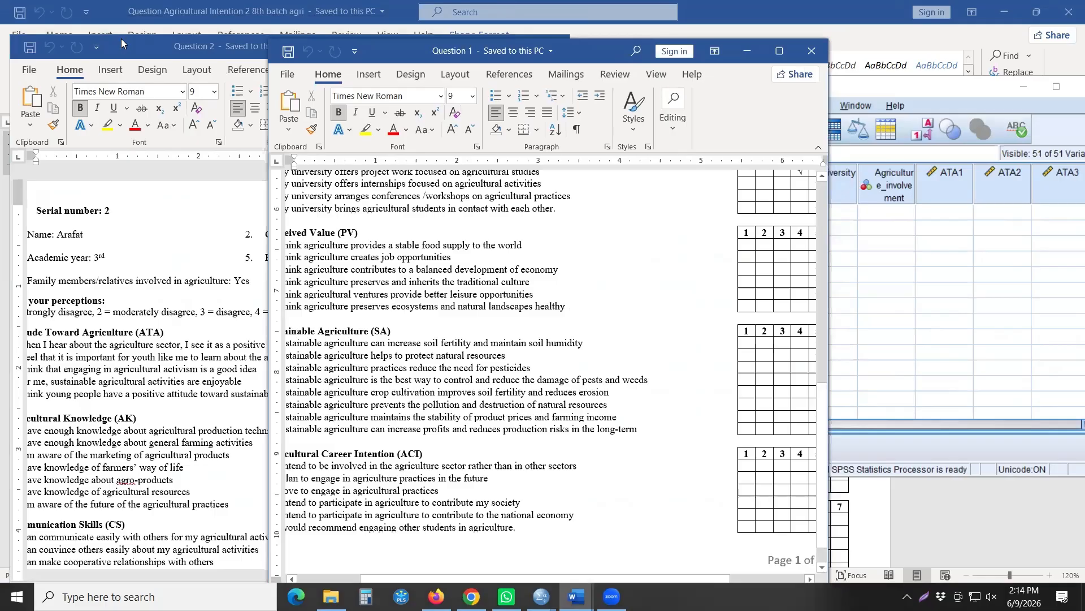
{"action": "left_click_drag", "start_coordinate": [391, 47], "coordinate": [121, 45]}
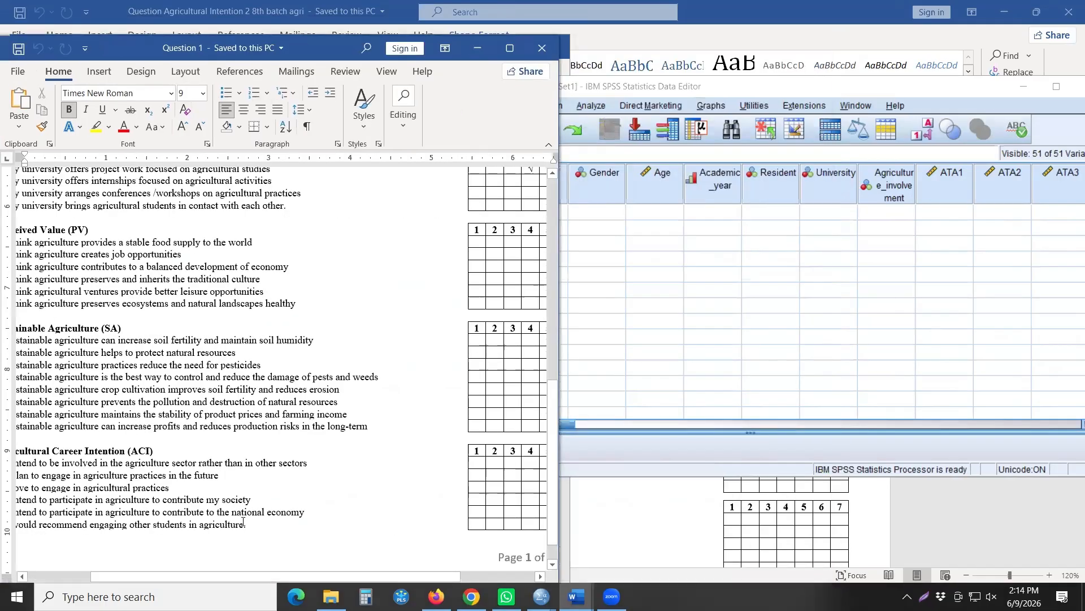
{"action": "left_click_drag", "start_coordinate": [428, 577], "coordinate": [405, 577]}
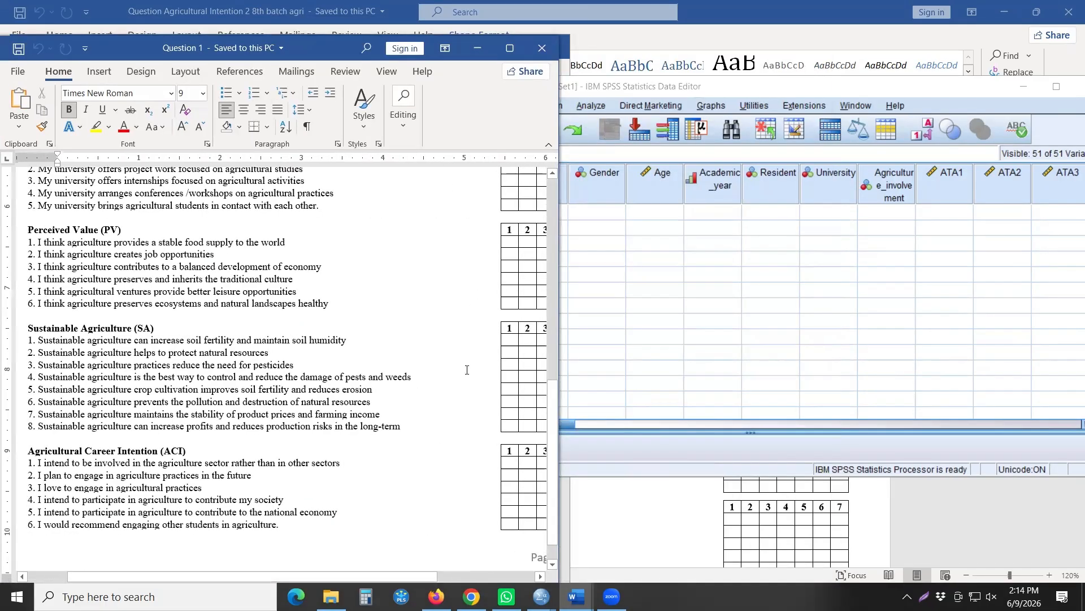
{"action": "scroll", "coordinate": [468, 370], "scroll_direction": "down", "scroll_amount": 2}
{"action": "scroll", "coordinate": [467, 369], "scroll_direction": "up", "scroll_amount": 15}
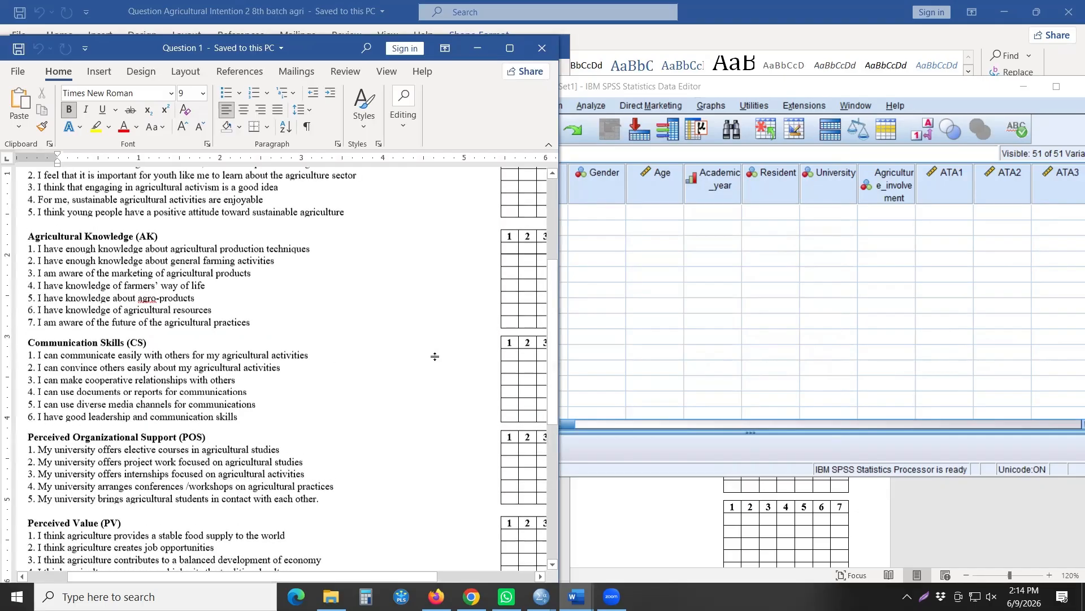
- Enter ID 1, the respondent's name from Question 1 and Gender code 1 in the first data row
{"action": "left_click", "coordinate": [657, 369]}
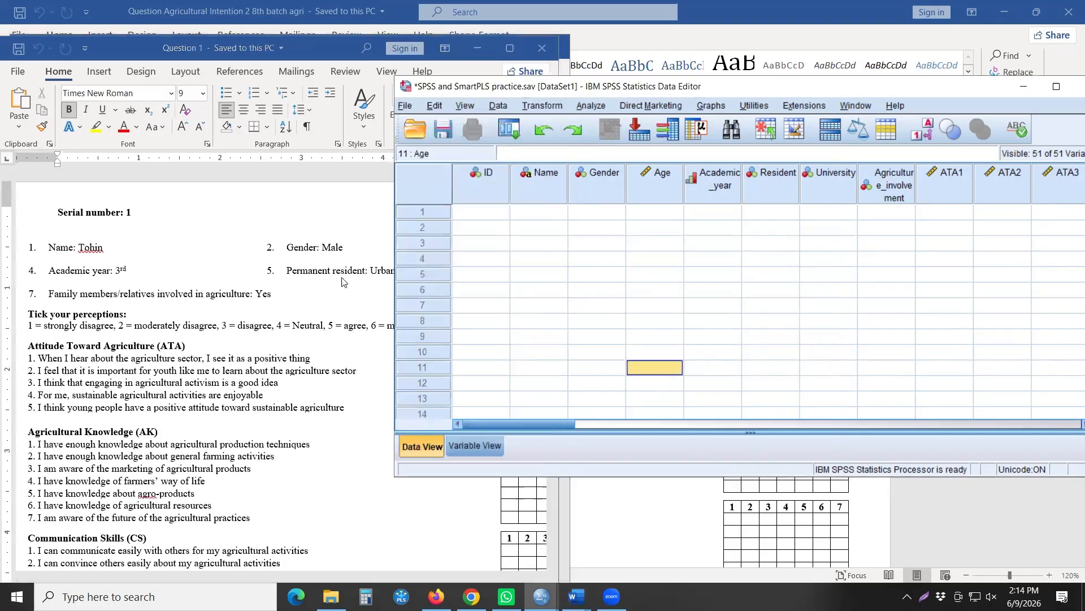
{"action": "left_click", "coordinate": [475, 213]}
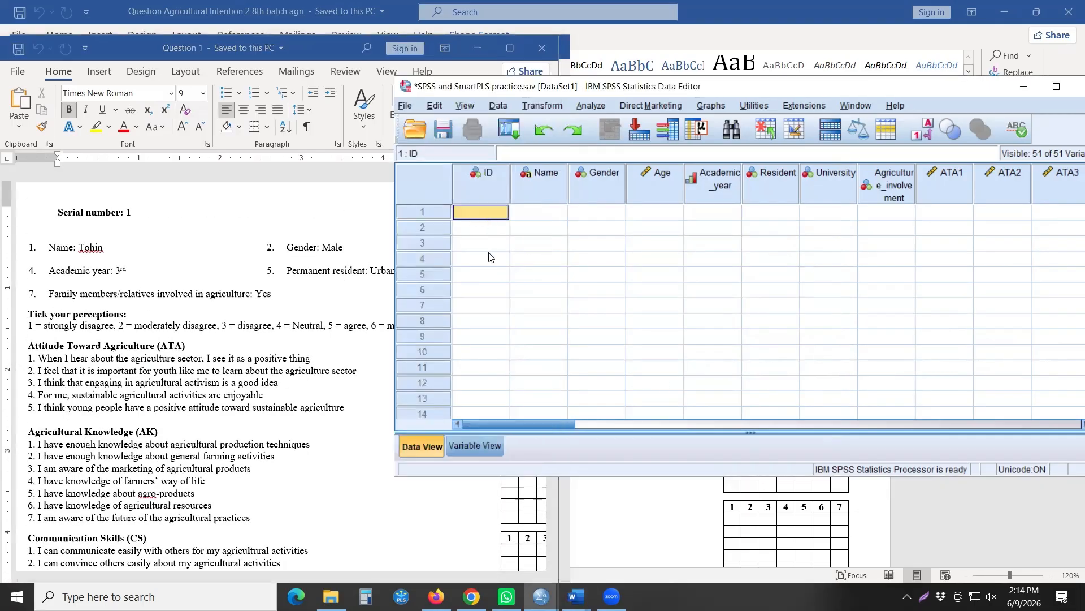
{"action": "type", "text": "1"}
{"action": "key", "text": "Tab"}
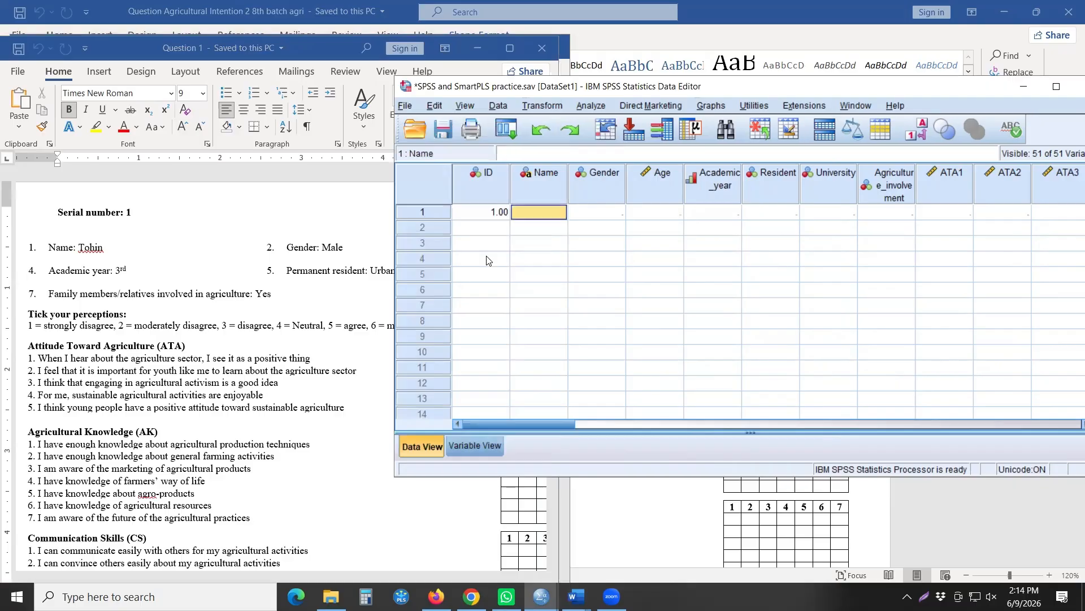
{"action": "type", "text": "T"}
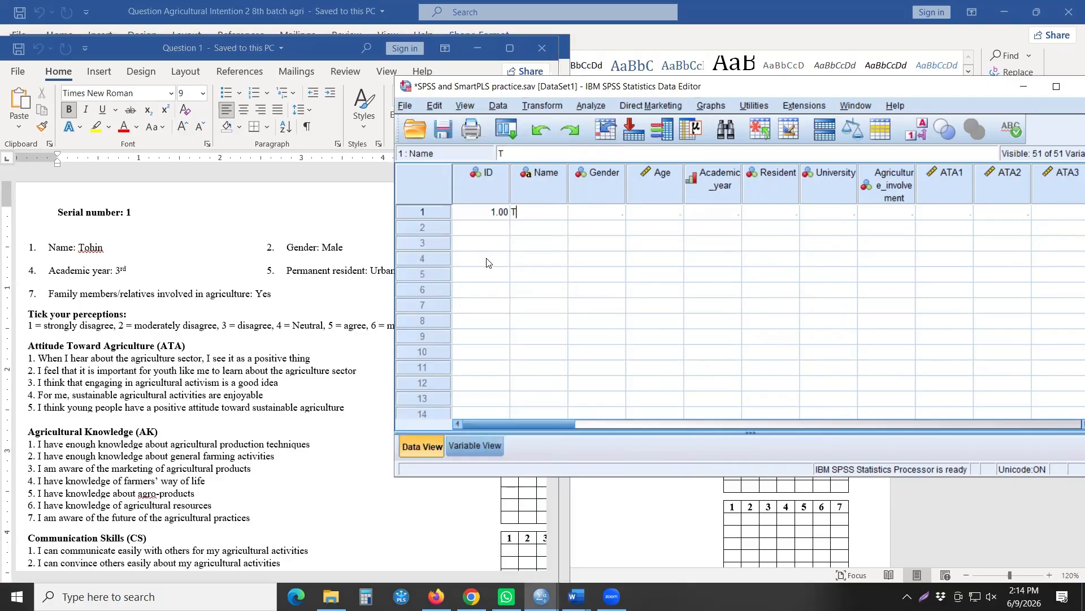
{"action": "type", "text": "ohin"}
{"action": "key", "text": "Tab"}
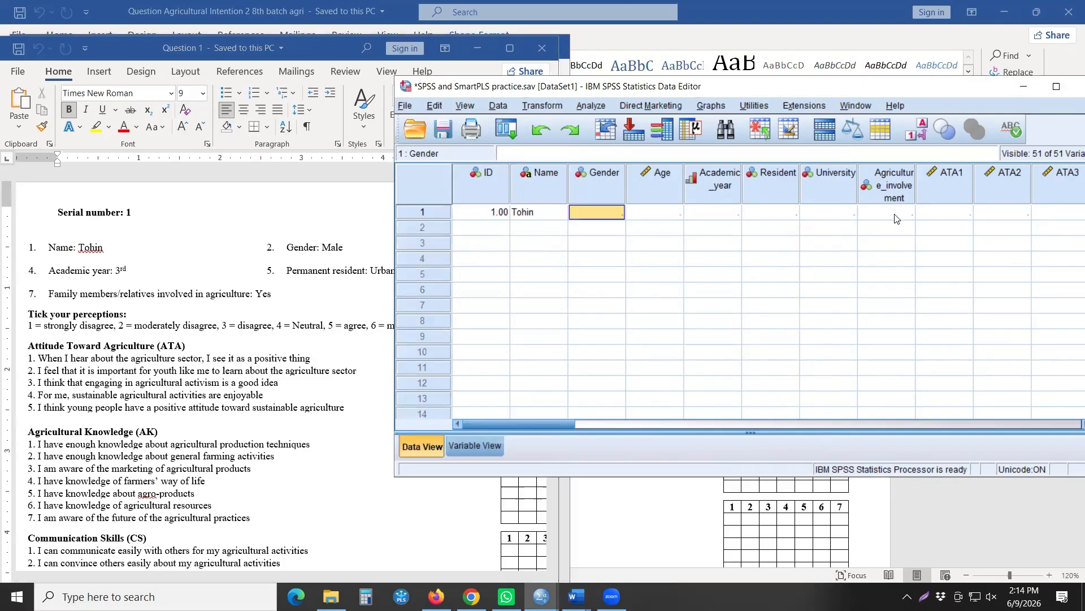
{"action": "type", "text": "1"}
{"action": "left_click", "coordinate": [758, 287]}
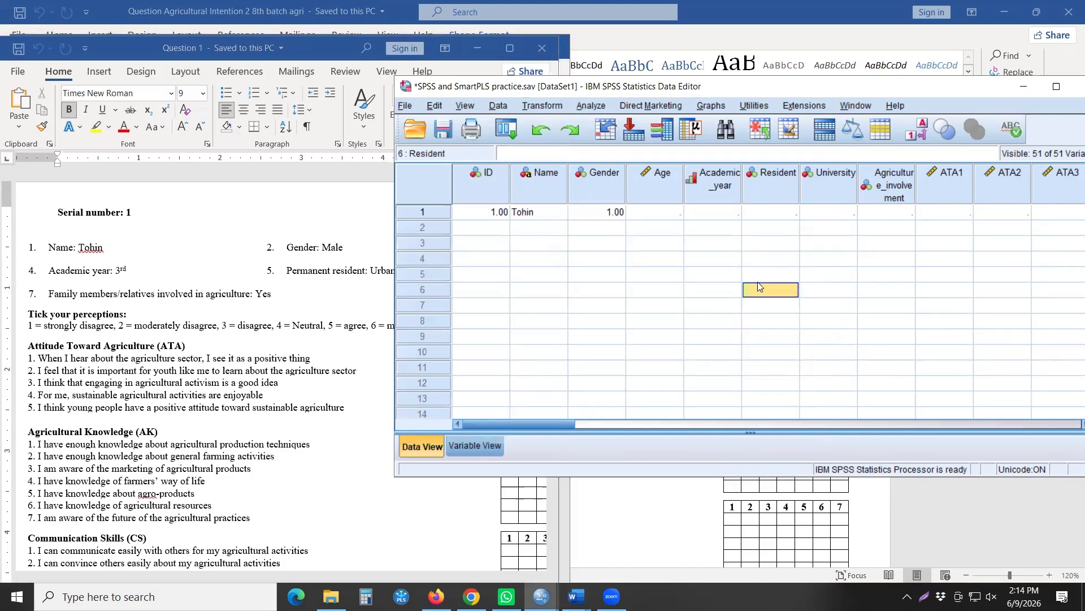
- Check the value label behind the first row's Gender code and return the grid to numeric codes
{"action": "left_click_drag", "start_coordinate": [803, 90], "coordinate": [782, 89]}
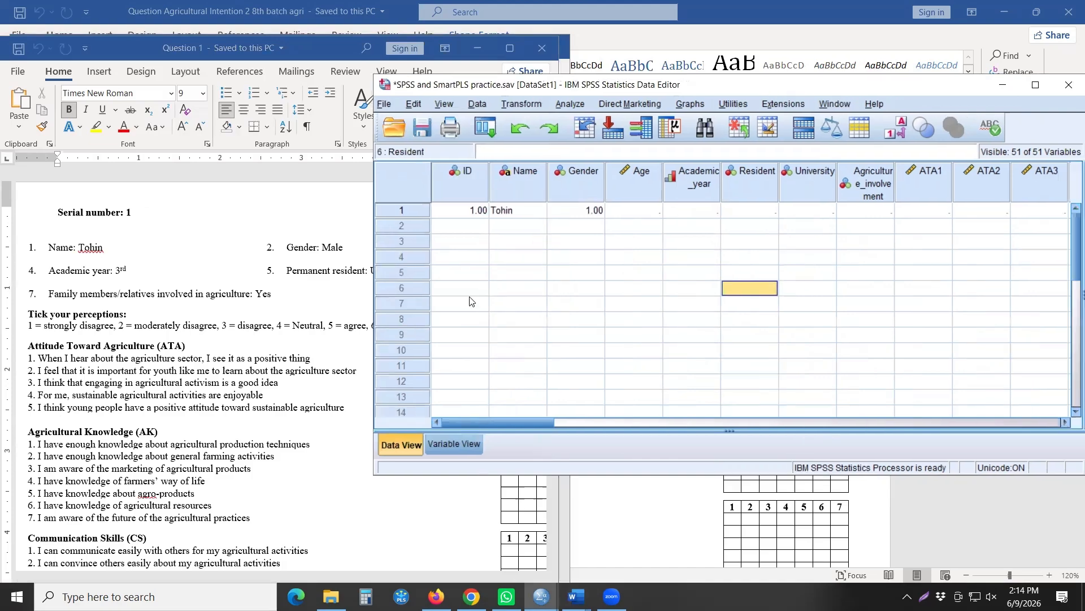
{"action": "left_click", "coordinate": [901, 132]}
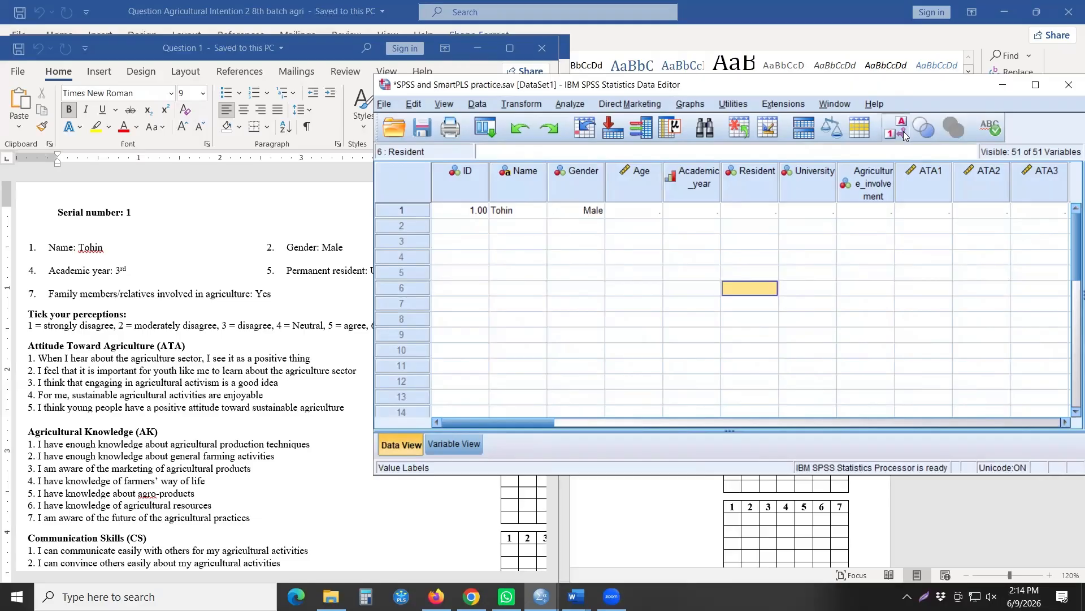
{"action": "left_click", "coordinate": [901, 136]}
- Rearrange the SPSS Data Editor and Question 1 windows to uncover the questionnaire's age and university answers beside the data grid
{"action": "left_click_drag", "start_coordinate": [625, 92], "coordinate": [660, 90]}
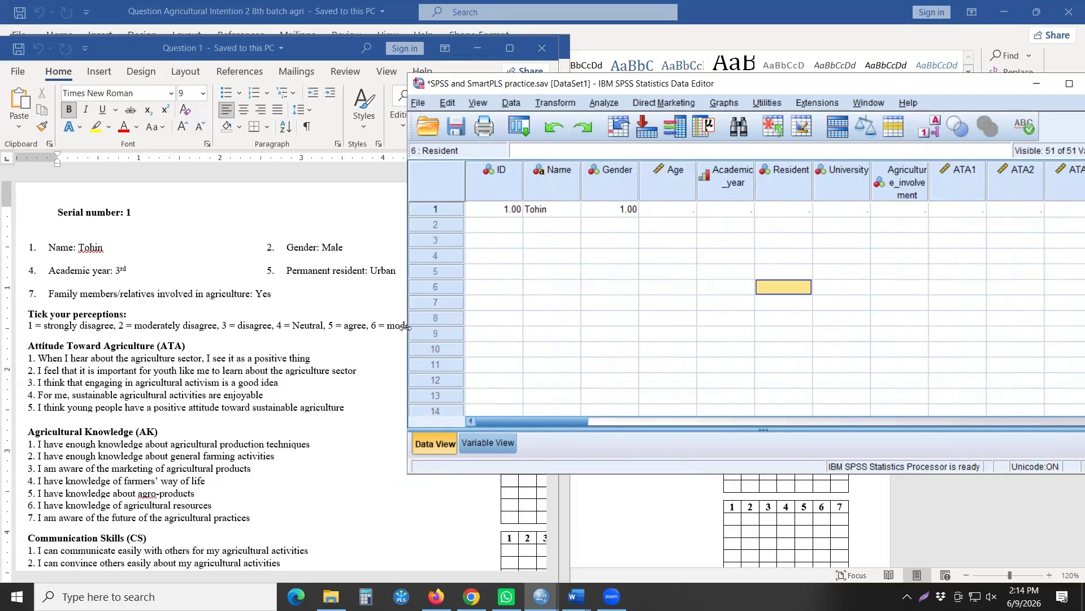
{"action": "left_click_drag", "start_coordinate": [405, 328], "coordinate": [486, 328]}
{"action": "left_click", "coordinate": [343, 105]}
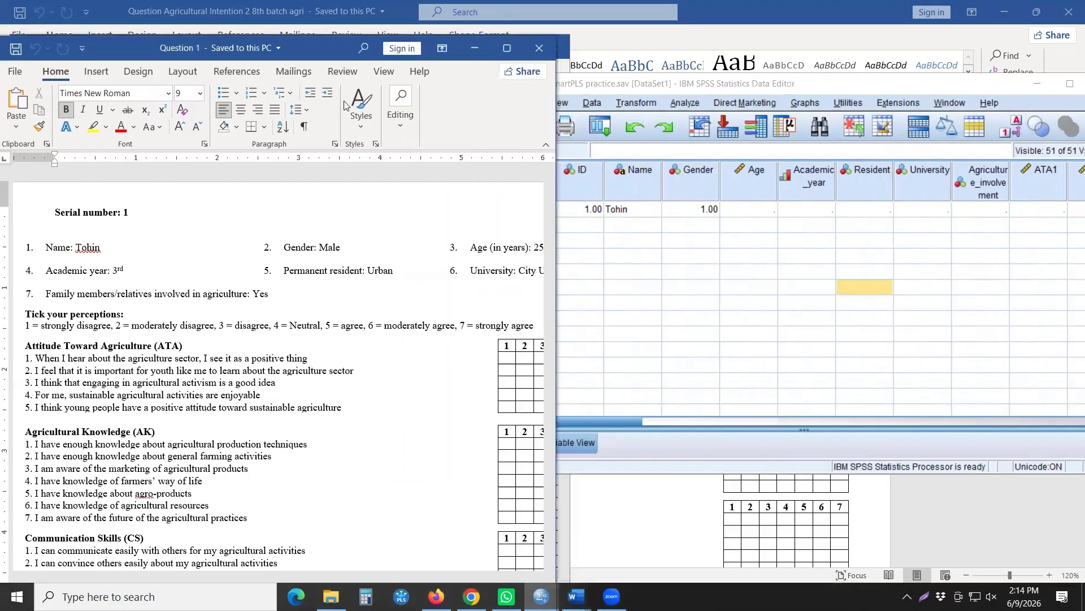
{"action": "left_click_drag", "start_coordinate": [340, 48], "coordinate": [311, 47]}
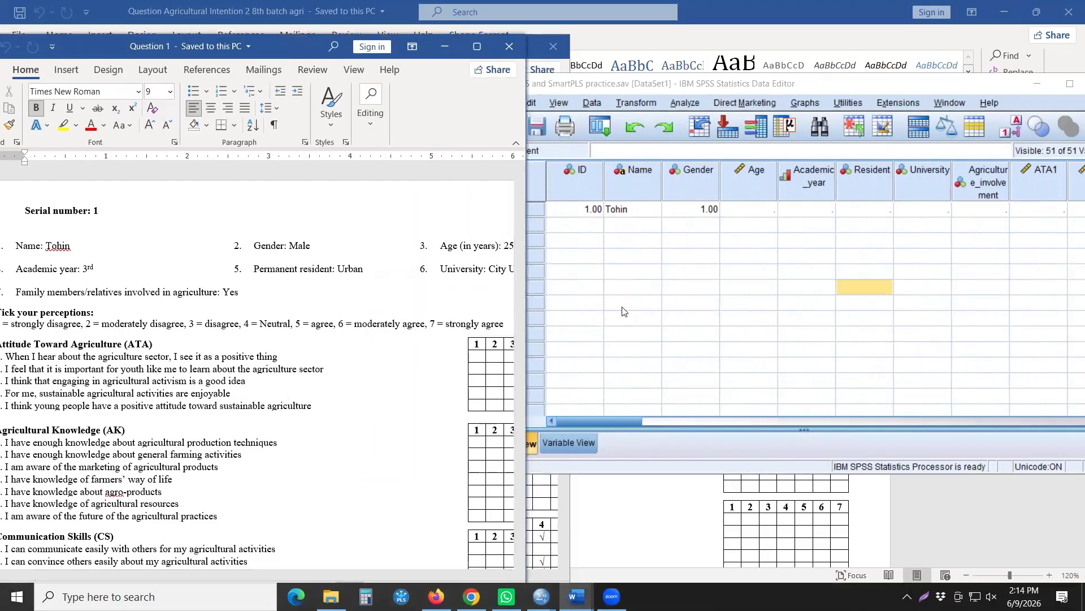
- Enter Age 25 and Academic_year code 3 for the first respondent
{"action": "left_click", "coordinate": [755, 210]}
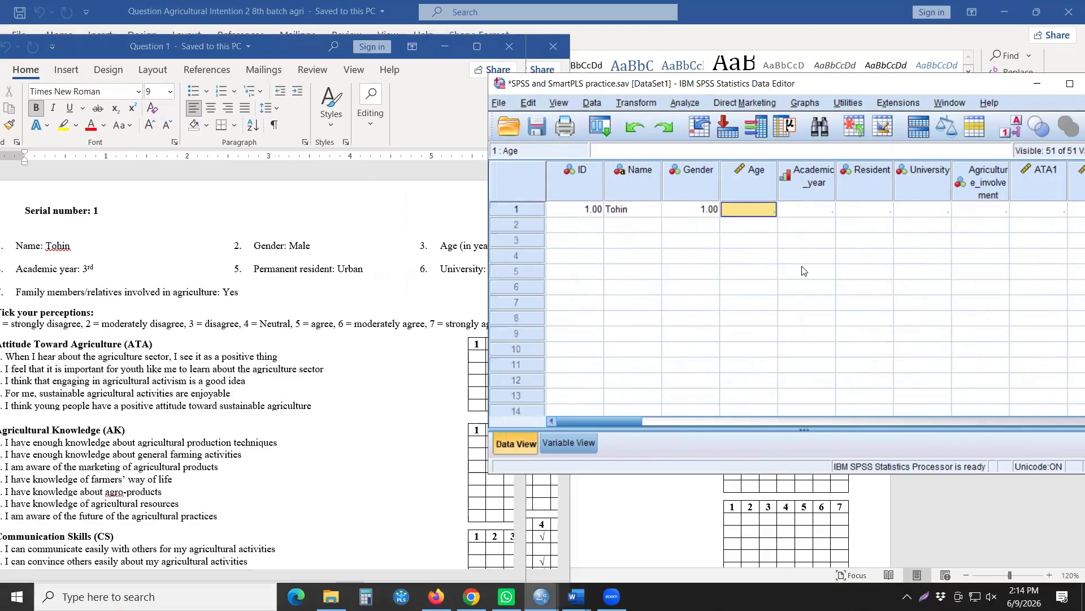
{"action": "type", "text": "25"}
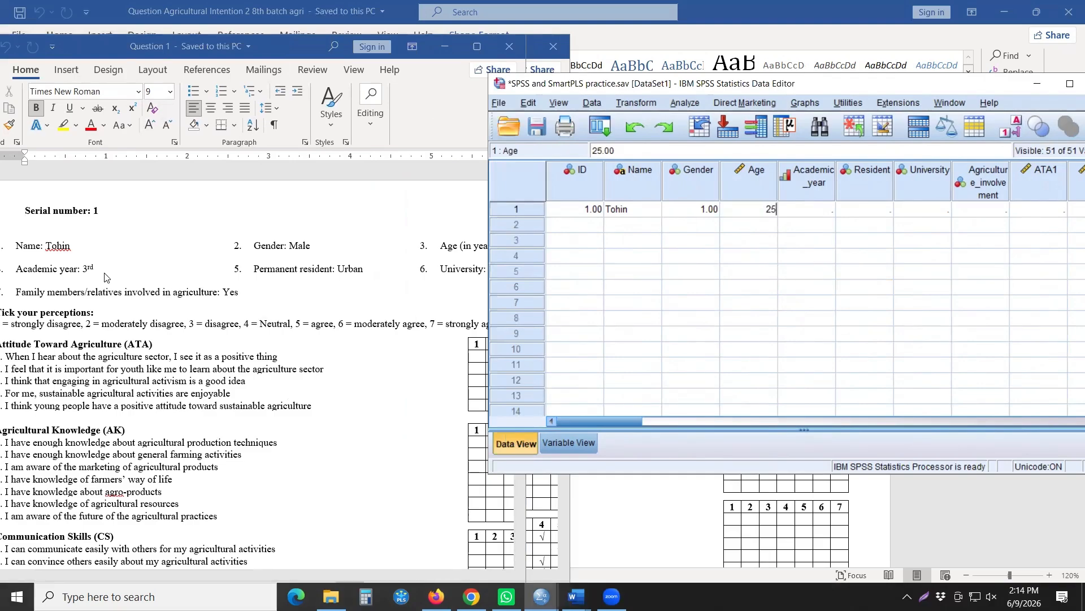
{"action": "left_click", "coordinate": [818, 209]}
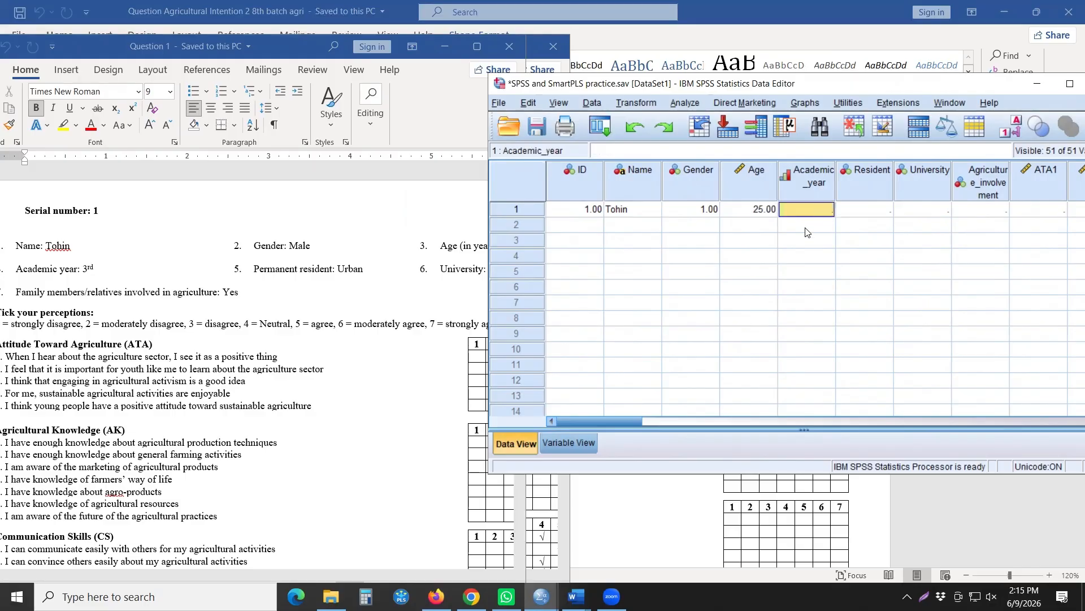
{"action": "type", "text": "3"}
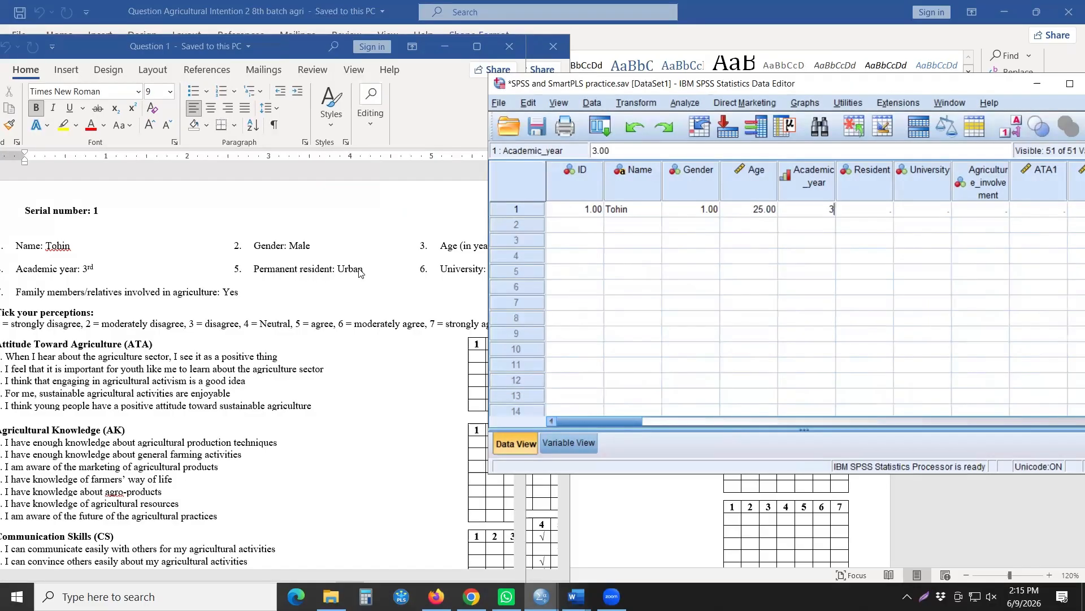
- Set the first respondent's Resident value to Urban using the value labels, and return the grid to numeric codes
{"action": "left_click", "coordinate": [873, 212]}
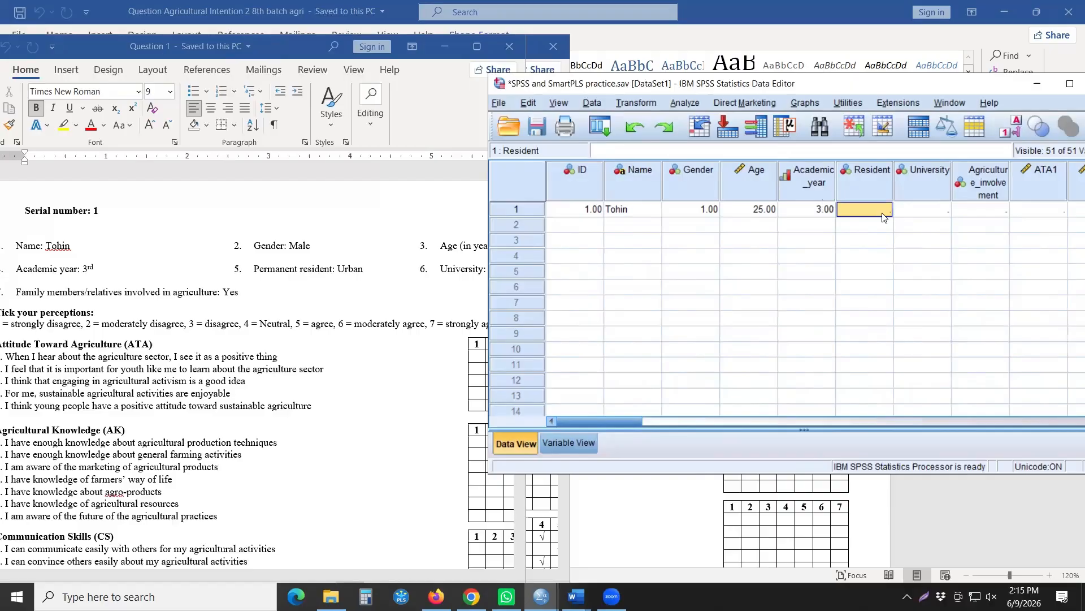
{"action": "left_click", "coordinate": [1010, 127]}
{"action": "left_click", "coordinate": [877, 207]}
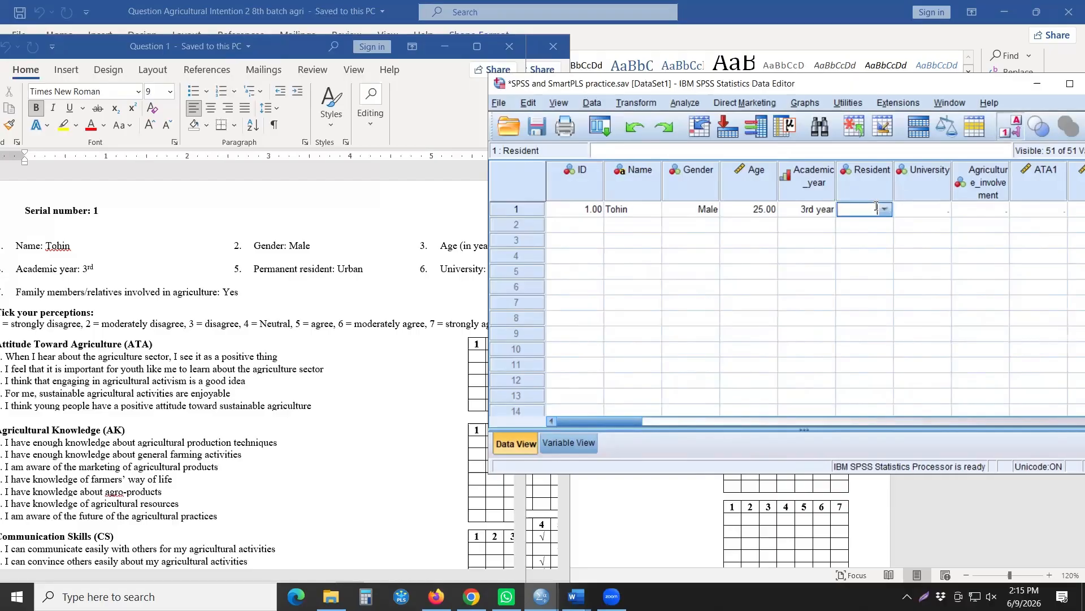
{"action": "left_click", "coordinate": [886, 209]}
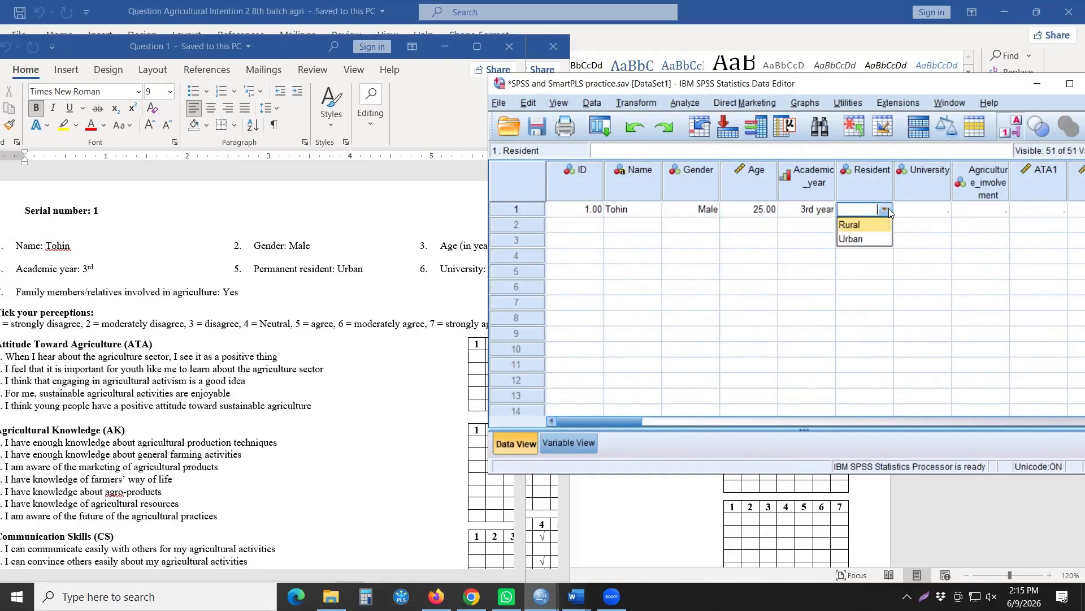
{"action": "left_click", "coordinate": [868, 240]}
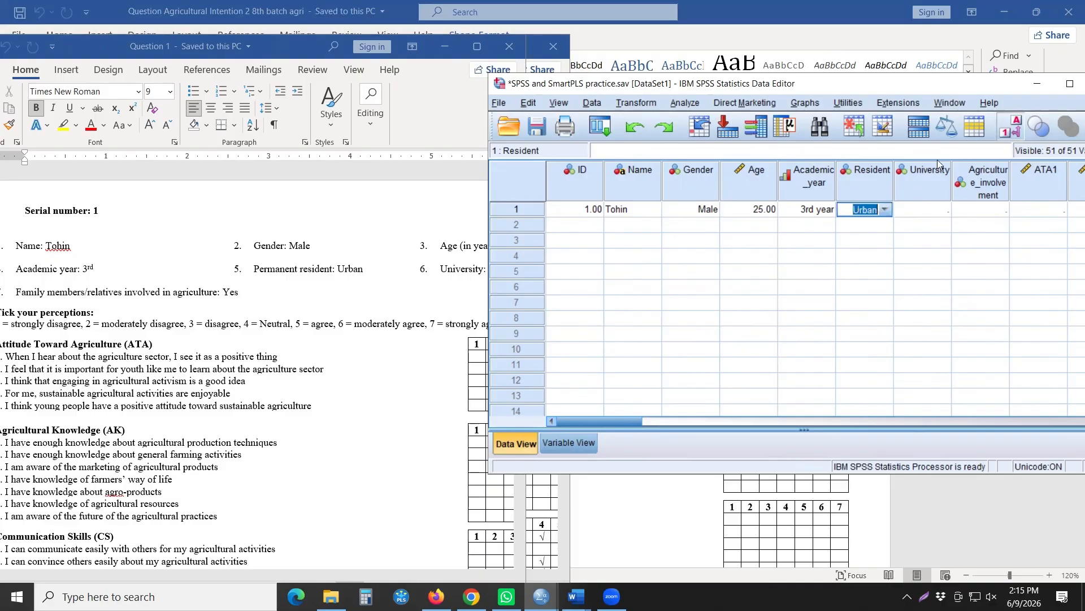
{"action": "left_click", "coordinate": [1012, 128]}
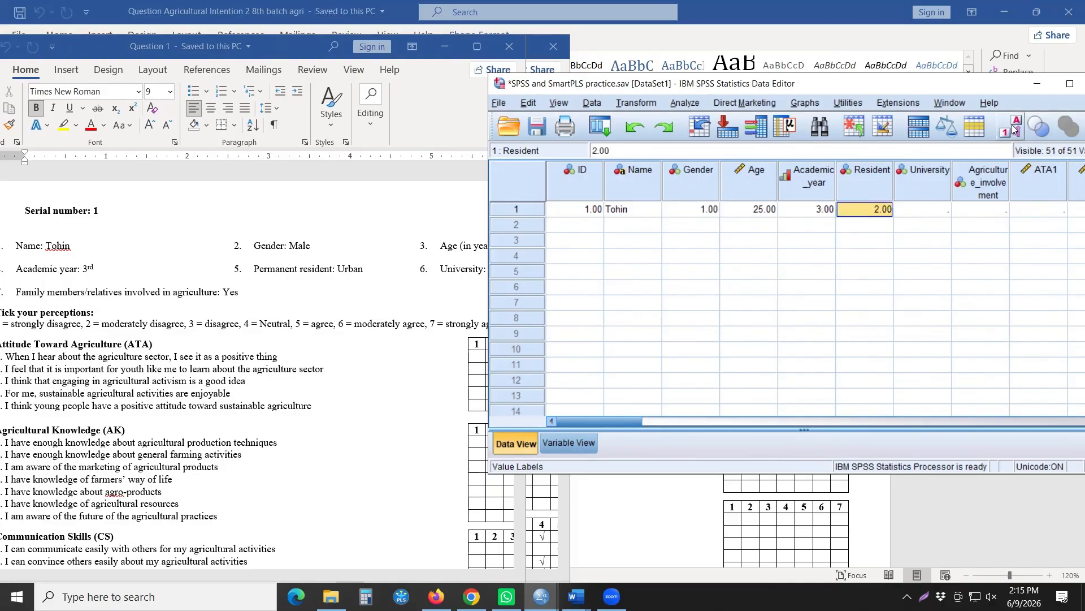
- Check how the University variable is defined in the SPSS variable list
{"action": "left_click", "coordinate": [926, 203]}
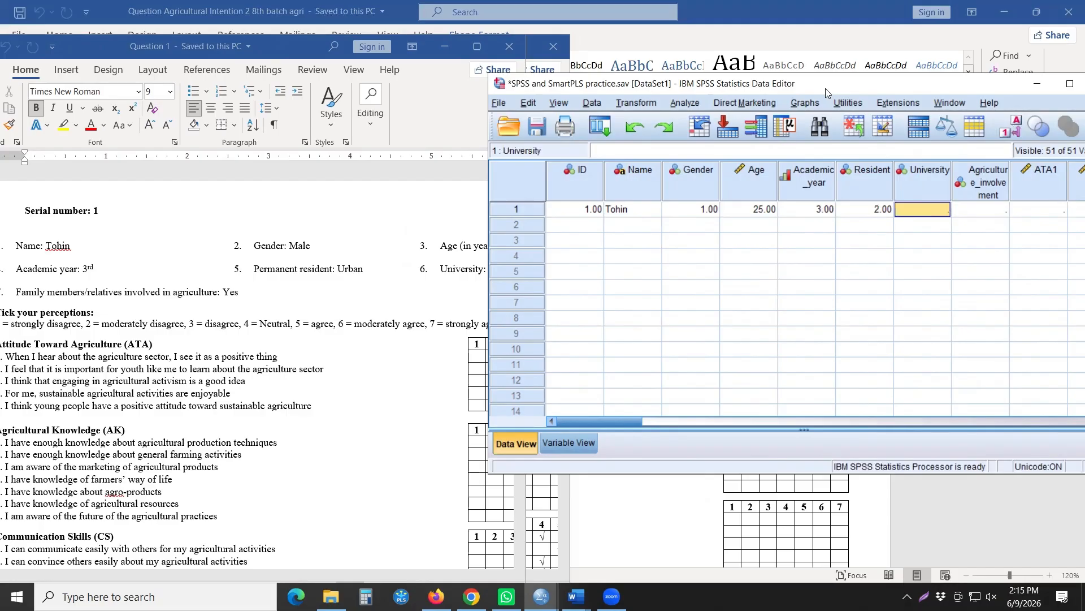
{"action": "left_click_drag", "start_coordinate": [825, 88], "coordinate": [812, 91]}
{"action": "left_click", "coordinate": [548, 450]}
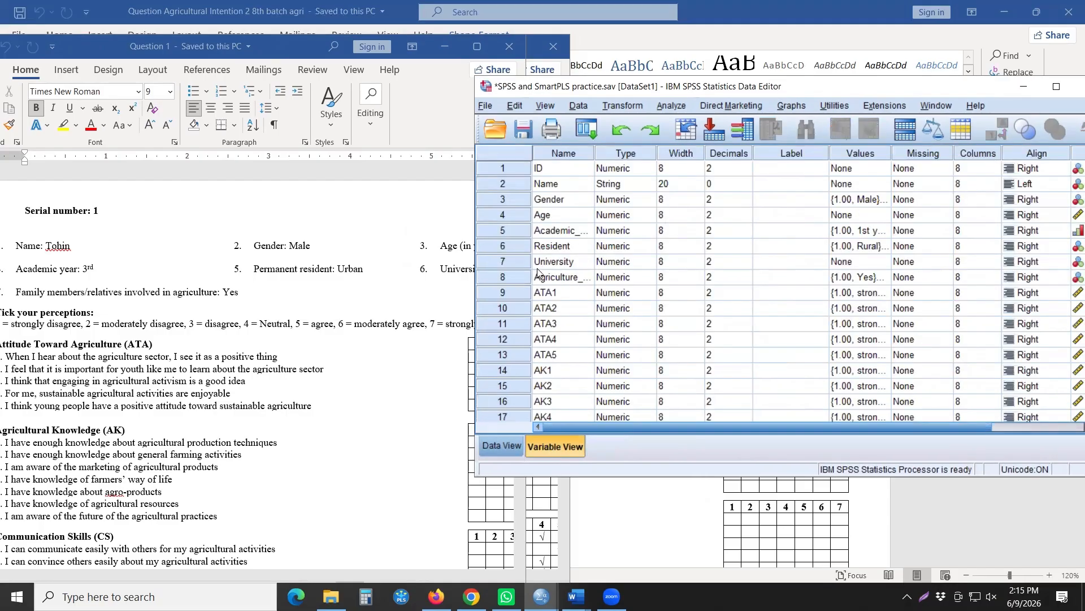
- Widen the Question 1 window to uncover the university answer and enter University code 1 in the first data row
{"action": "left_click", "coordinate": [1025, 89]}
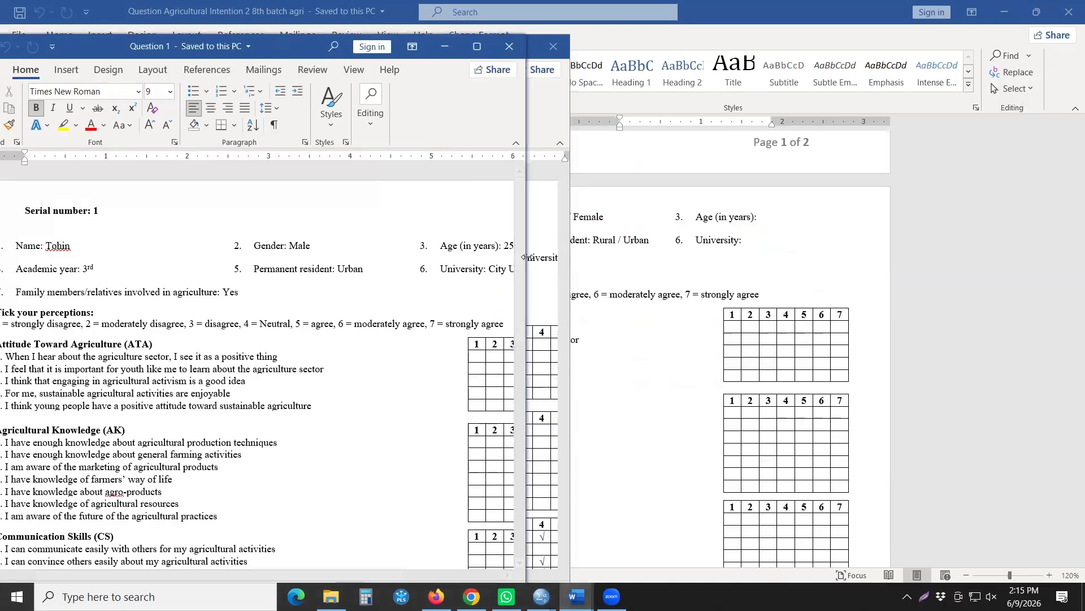
{"action": "left_click_drag", "start_coordinate": [526, 258], "coordinate": [580, 257]}
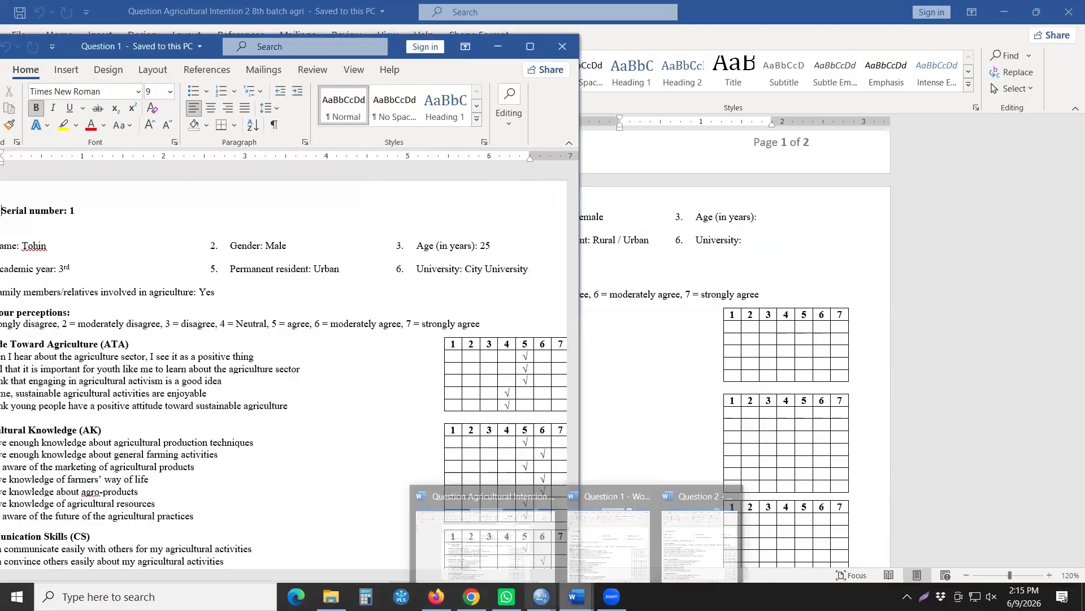
{"action": "left_click", "coordinate": [599, 551]}
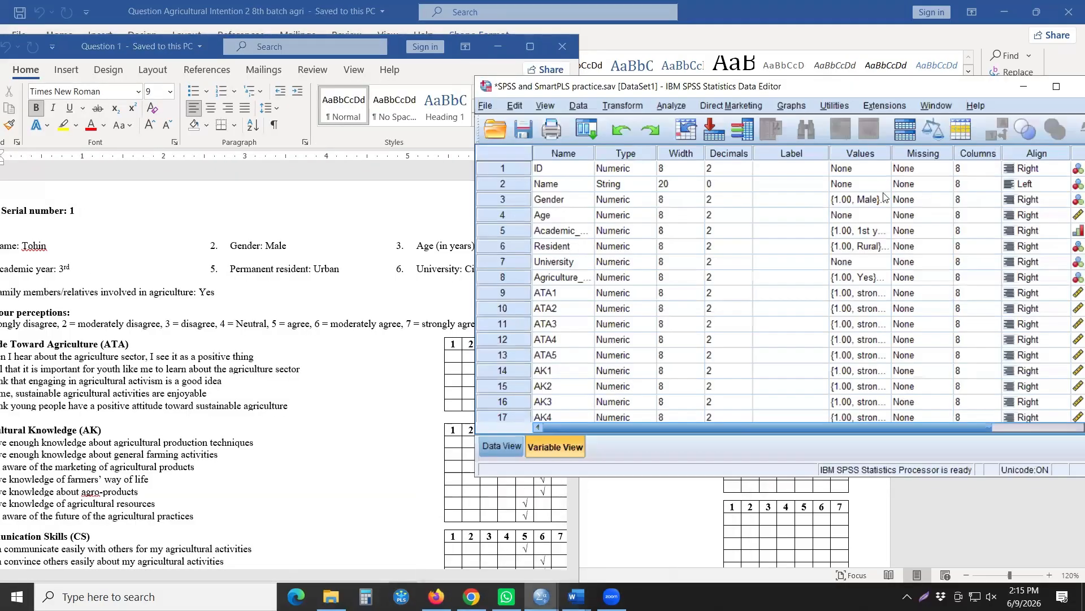
{"action": "left_click", "coordinate": [512, 445]}
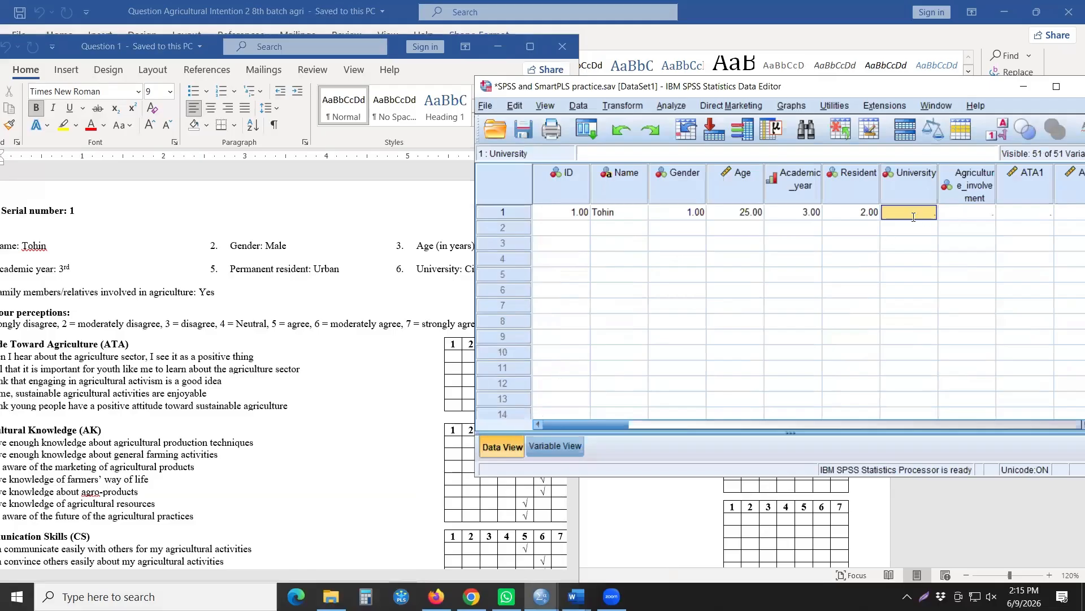
{"action": "type", "text": "1"}
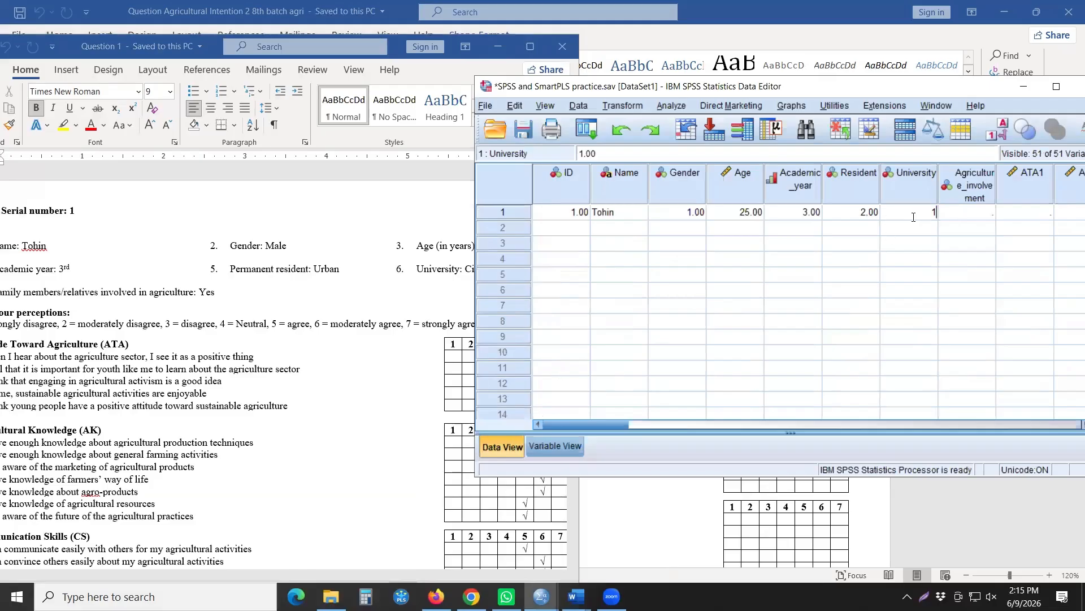
- Show value labels and set Agriculture_involvement to Yes for the first respondent
{"action": "left_click", "coordinate": [956, 213]}
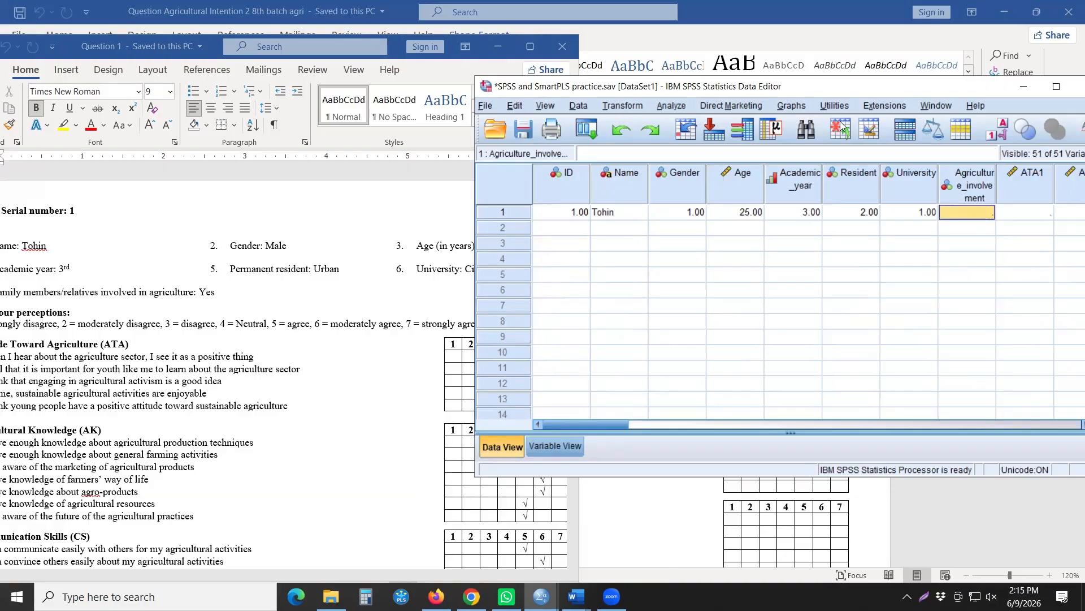
{"action": "left_click", "coordinate": [999, 130]}
{"action": "left_click", "coordinate": [987, 215]}
{"action": "left_click", "coordinate": [987, 215]}
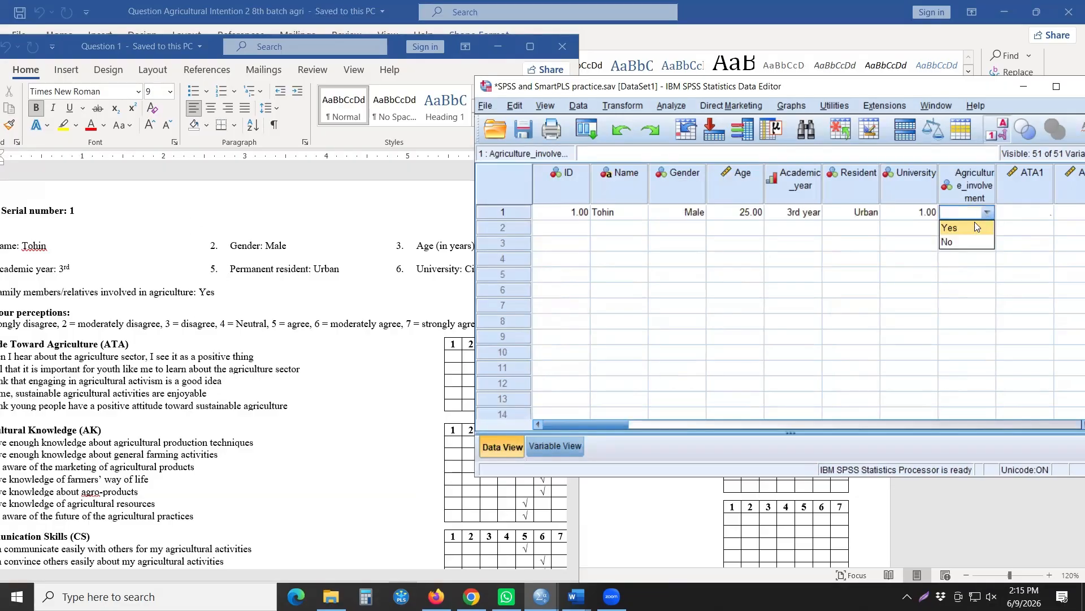
{"action": "left_click", "coordinate": [974, 224]}
{"action": "left_click", "coordinate": [1016, 218]}
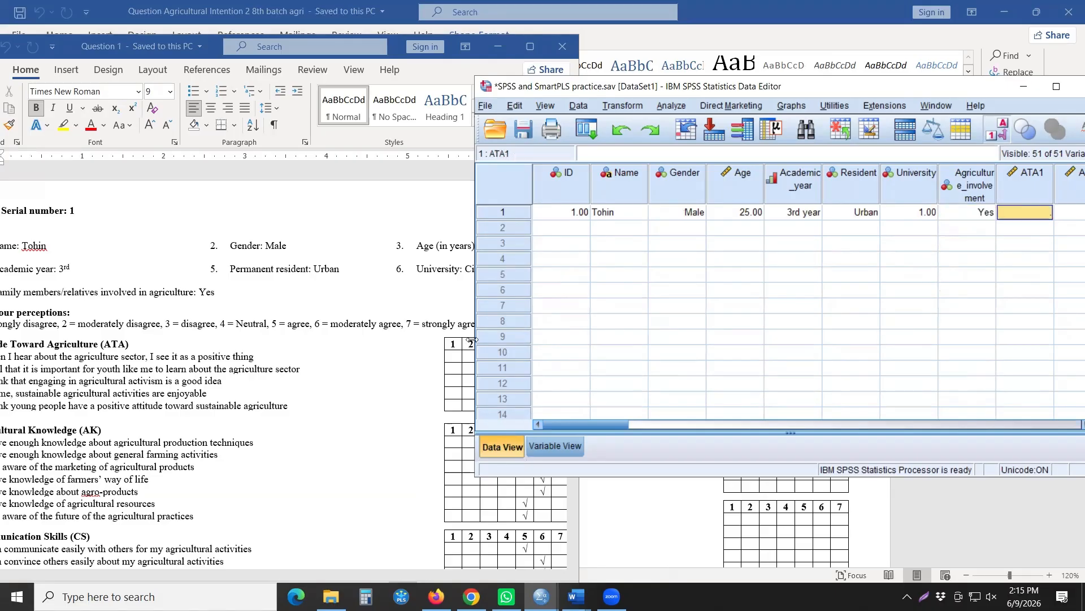
- Switch to Question 1, maximize the document and read the ticked Attitude Toward Agriculture answers
{"action": "left_click", "coordinate": [399, 470]}
{"action": "scroll", "coordinate": [499, 375], "scroll_direction": "down", "scroll_amount": 2}
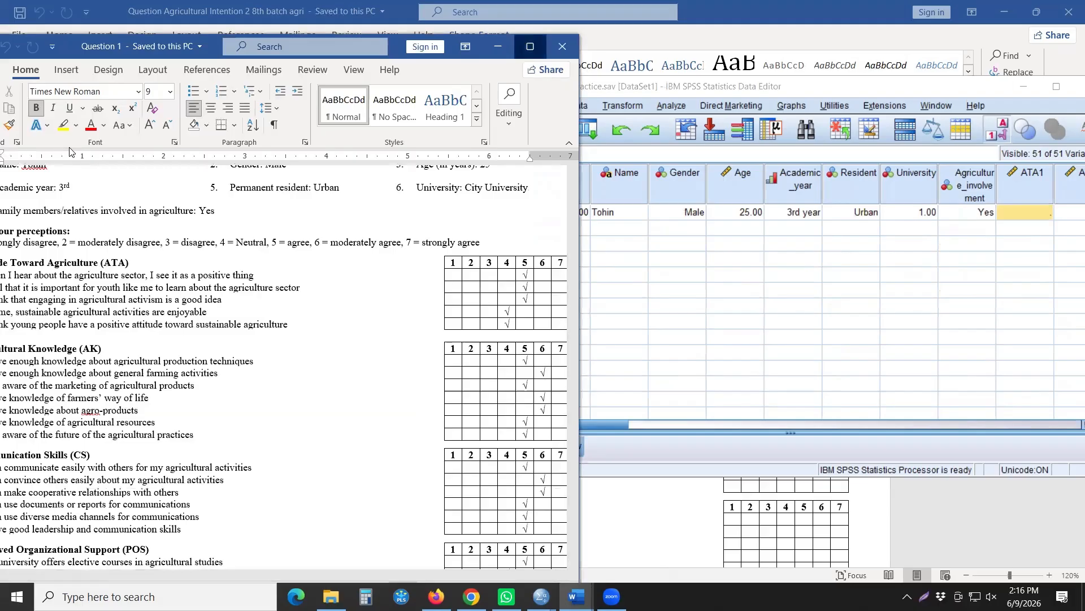
{"action": "left_click", "coordinate": [530, 46]}
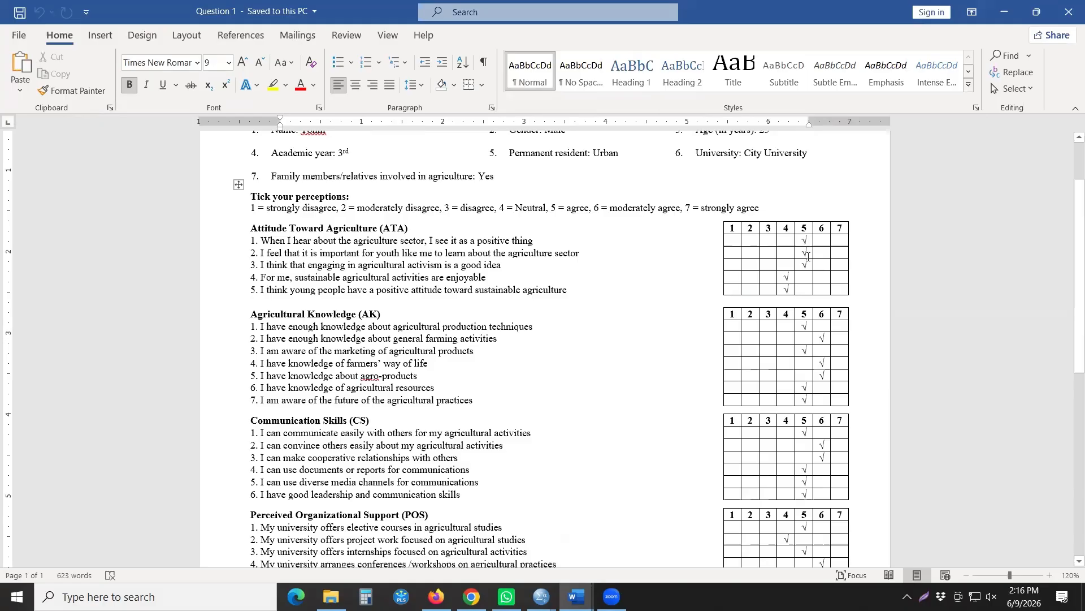
{"action": "left_click", "coordinate": [780, 283]}
{"action": "key", "text": "Delete"}
- Return to the SPSS Data Editor, maximize it and switch the grid back to numeric codes
{"action": "mouse_move", "coordinate": [575, 598]}
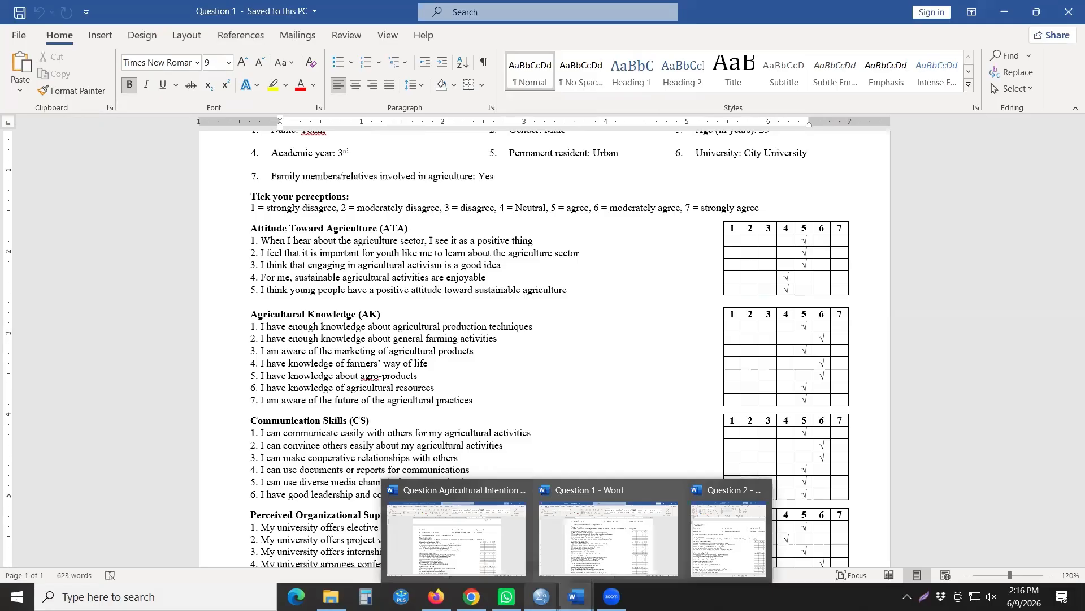
{"action": "mouse_move", "coordinate": [542, 596]}
{"action": "left_click", "coordinate": [594, 537]}
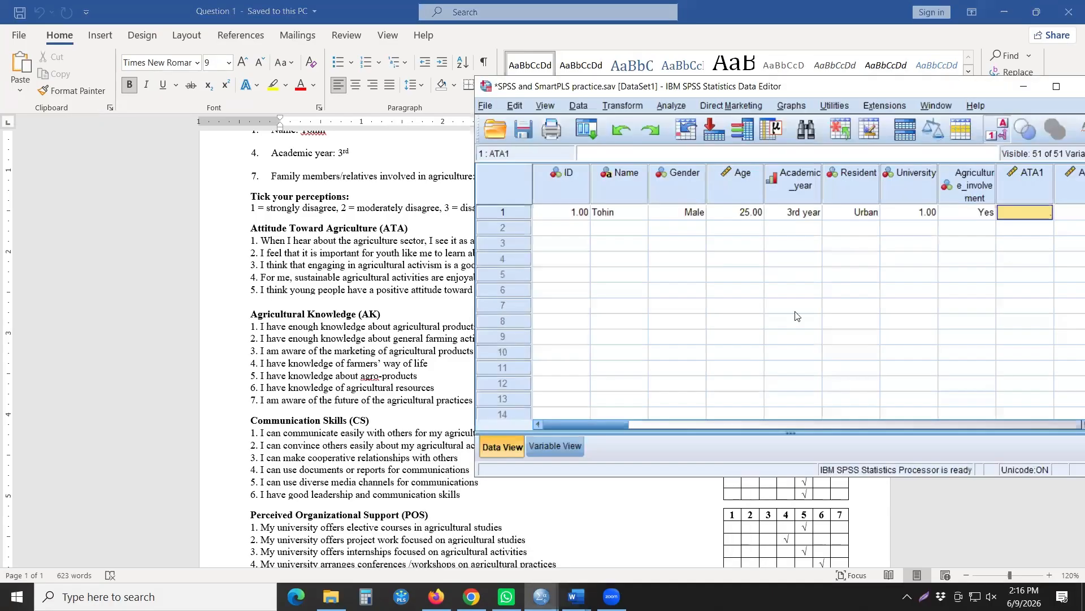
{"action": "left_click", "coordinate": [1057, 88]}
{"action": "double_click", "coordinate": [565, 134]}
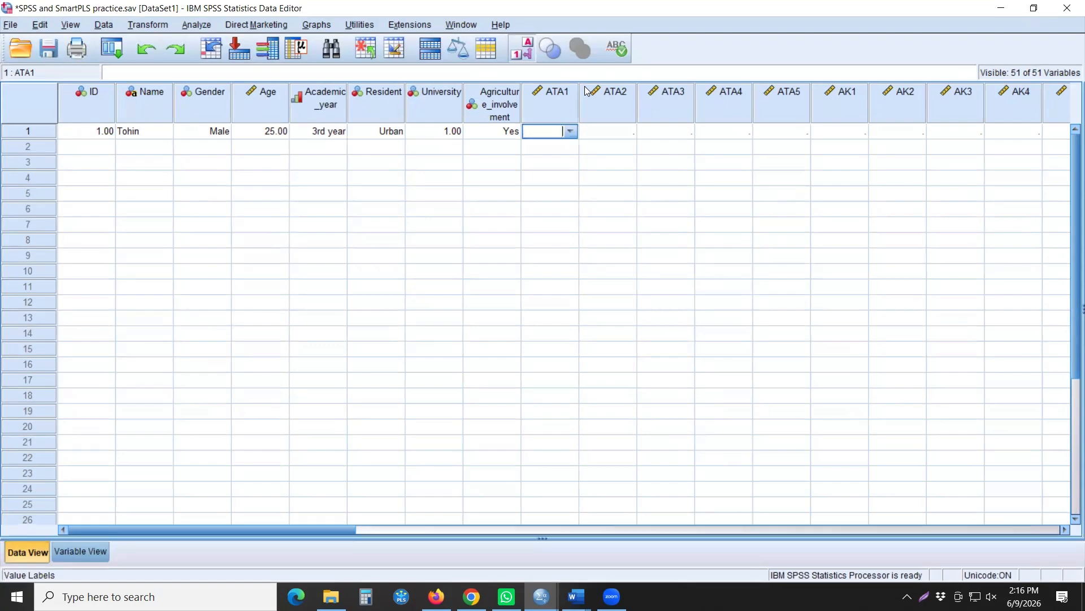
{"action": "left_click", "coordinate": [522, 48]}
- Enter 5, 5, 5, 4 and 4 for ATA1 to ATA5 in the first data row
{"action": "type", "text": "5"}
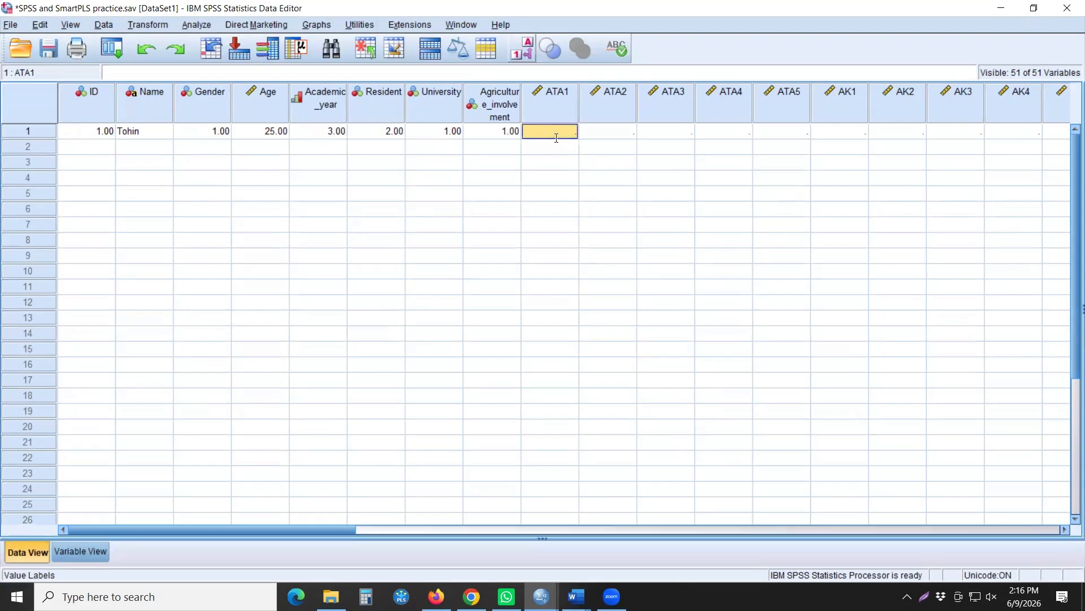
{"action": "key", "text": "Tab"}
{"action": "type", "text": "5"}
{"action": "key", "text": "Tab"}
{"action": "type", "text": "5"}
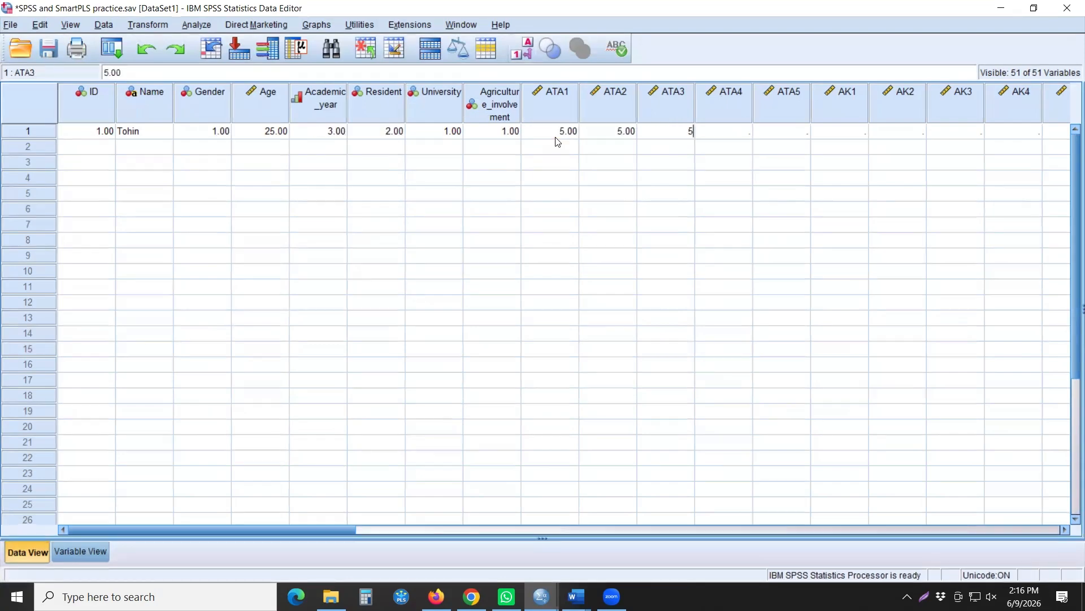
{"action": "key", "text": "Tab"}
{"action": "type", "text": "4"}
{"action": "key", "text": "Tab"}
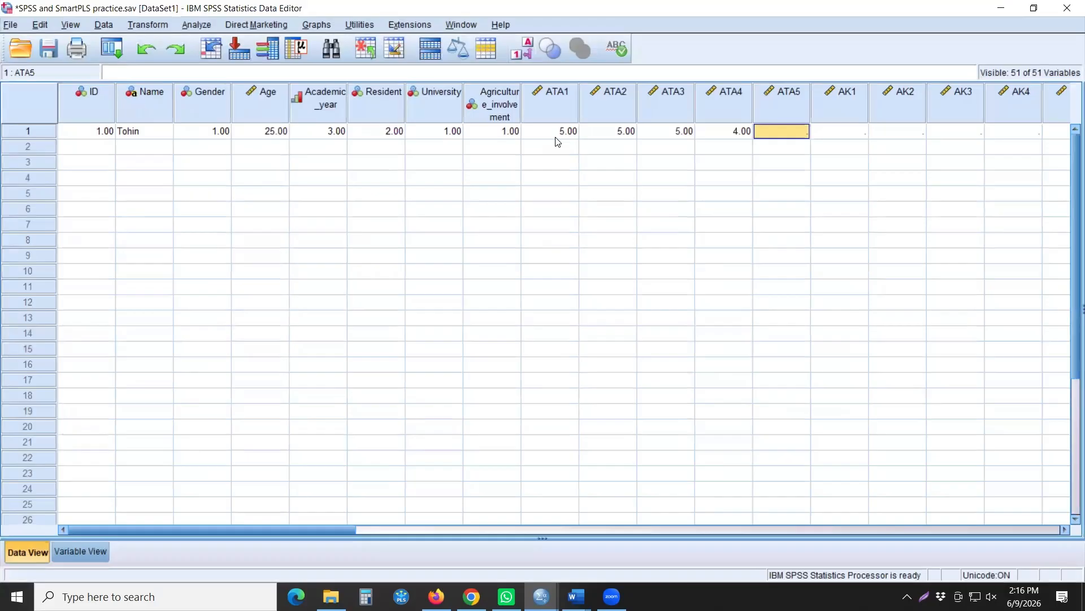
{"action": "type", "text": "4"}
{"action": "key", "text": "Tab"}
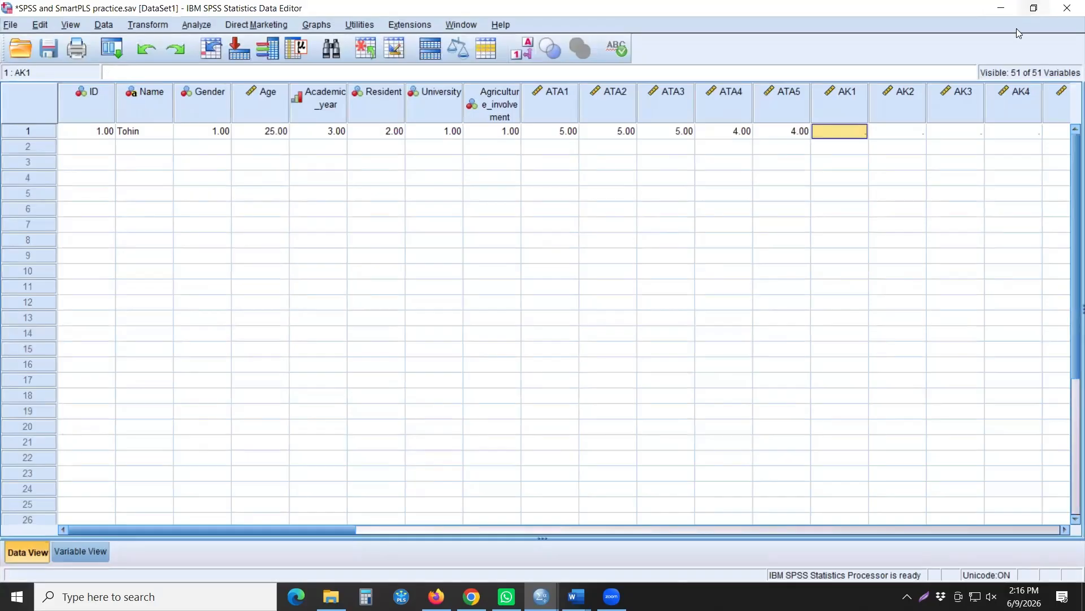
- Read the Agricultural Knowledge answers in Question 1 and enter 5, 6, 5, 6, 6, 5 and 5 for AK1 to AK7 in SPSS
{"action": "left_click", "coordinate": [576, 596]}
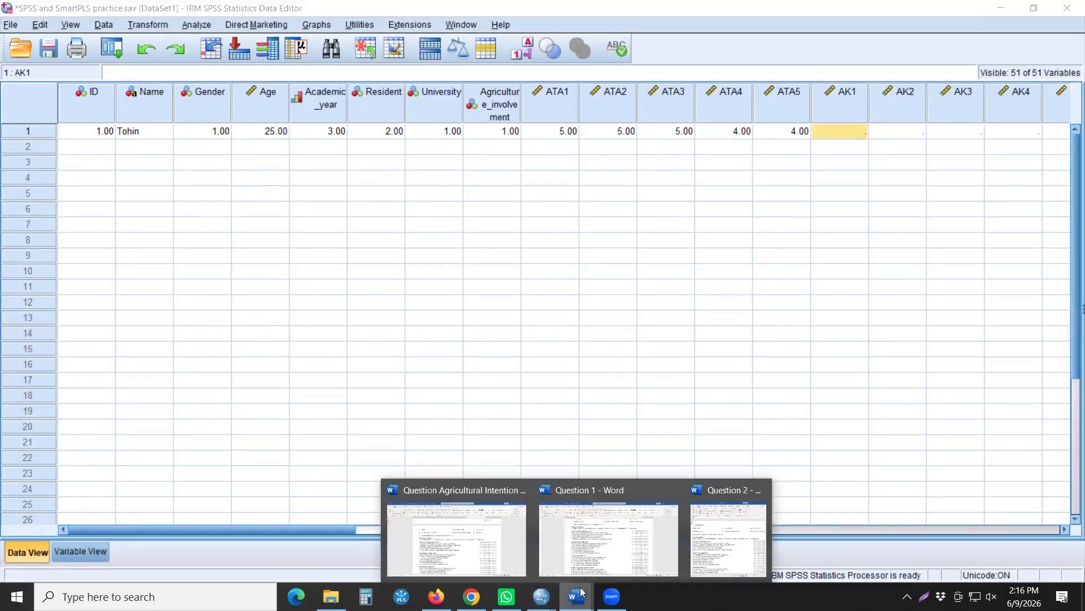
{"action": "left_click", "coordinate": [623, 548]}
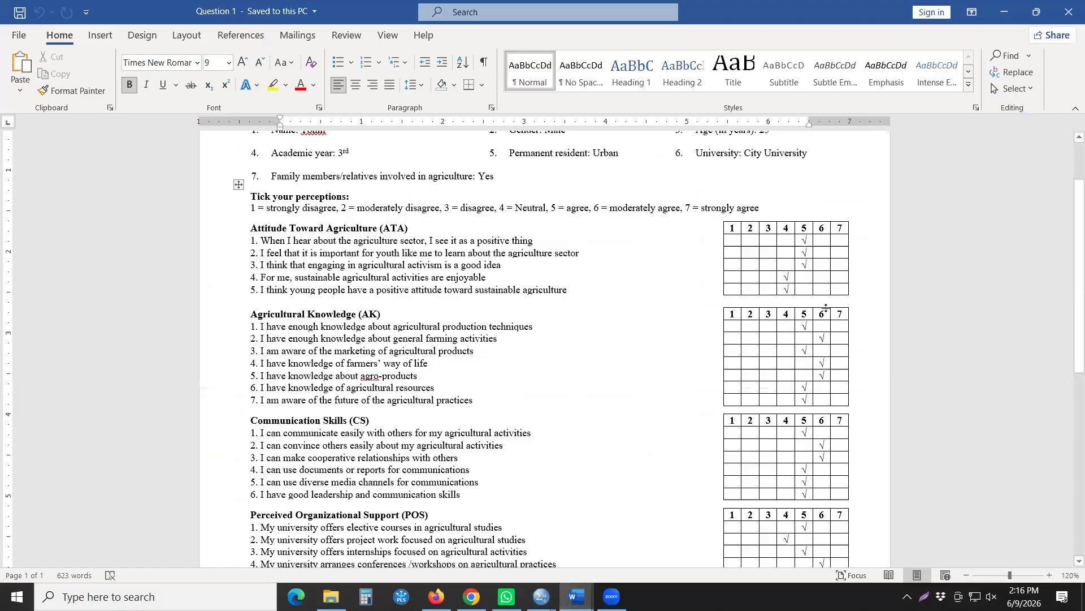
{"action": "scroll", "coordinate": [620, 309], "scroll_direction": "down", "scroll_amount": 3}
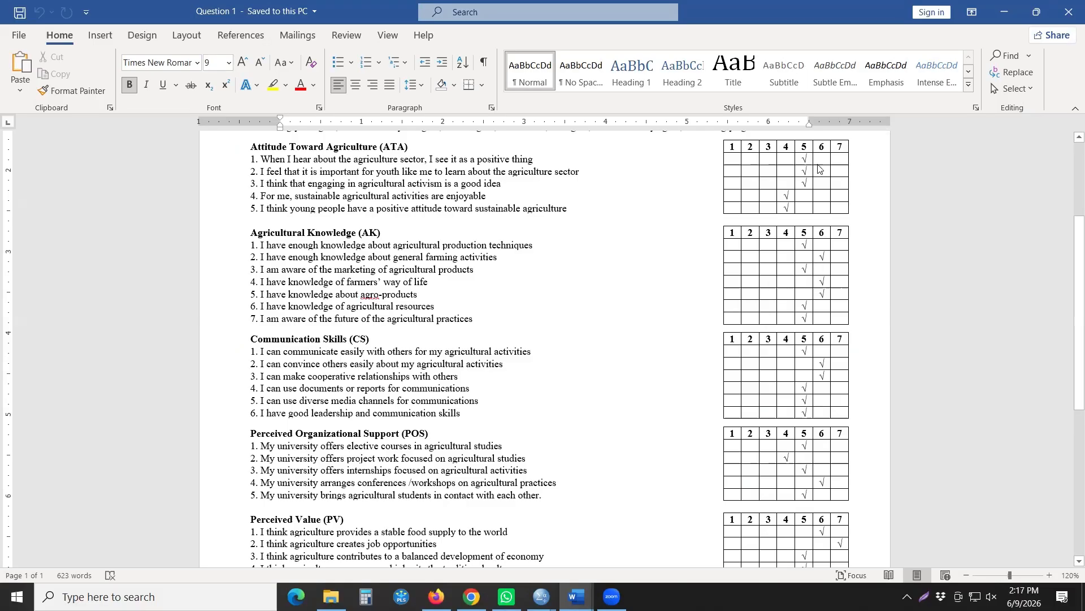
{"action": "key", "text": "alt+Tab"}
{"action": "type", "text": "6"}
{"action": "key", "text": "Tab"}
{"action": "type", "text": "5"}
{"action": "key", "text": "Tab"}
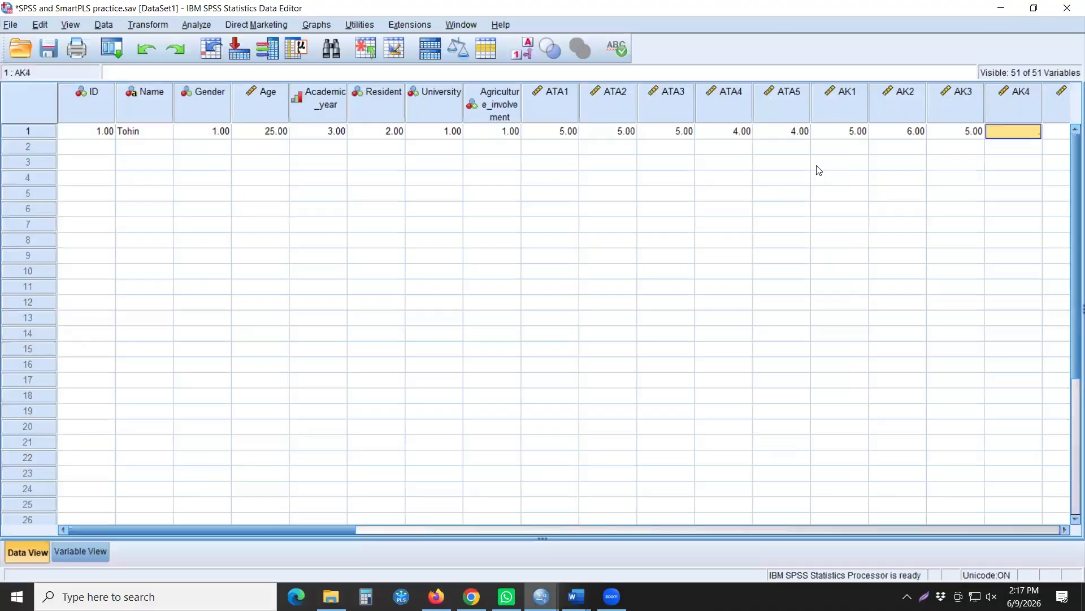
{"action": "type", "text": "6"}
{"action": "key", "text": "Tab"}
{"action": "type", "text": "6"}
{"action": "key", "text": "Tab"}
{"action": "type", "text": "5"}
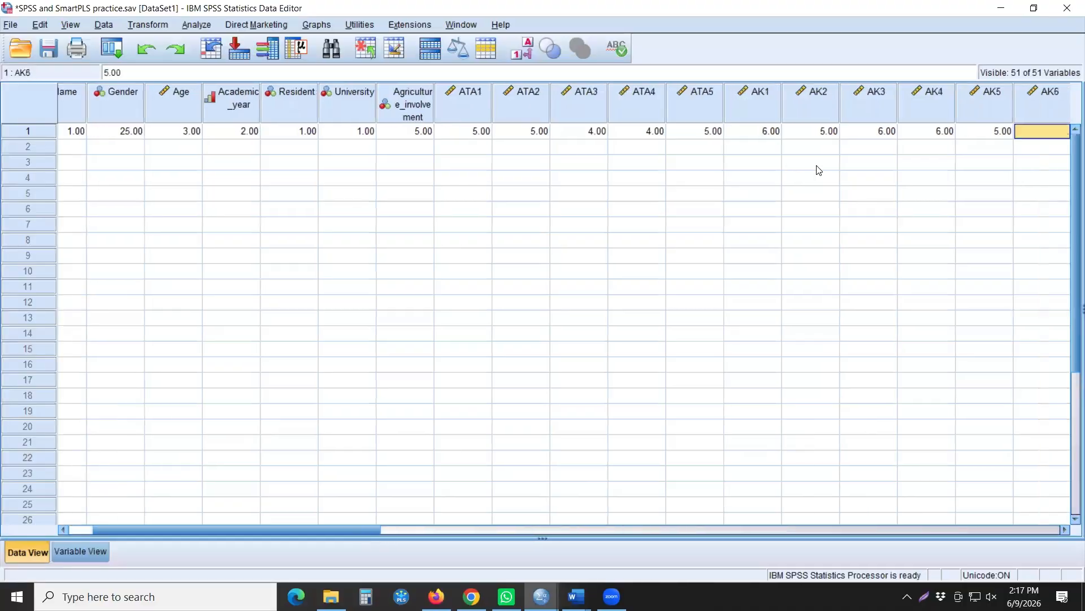
{"action": "key", "text": "Tab"}
{"action": "type", "text": "5"}
{"action": "key", "text": "Tab"}
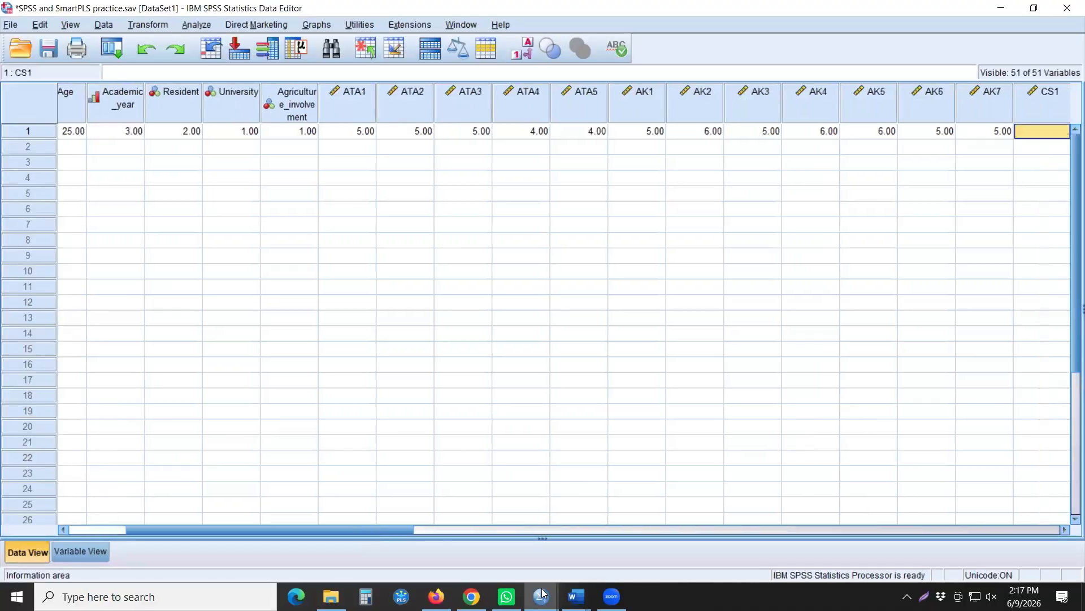
- Read the Communication Skills answers in Question 1 and enter 5, 6, 6, 5, 5 and 5 for CS1 to CS6 in SPSS
{"action": "left_click", "coordinate": [577, 597]}
{"action": "left_click", "coordinate": [628, 542]}
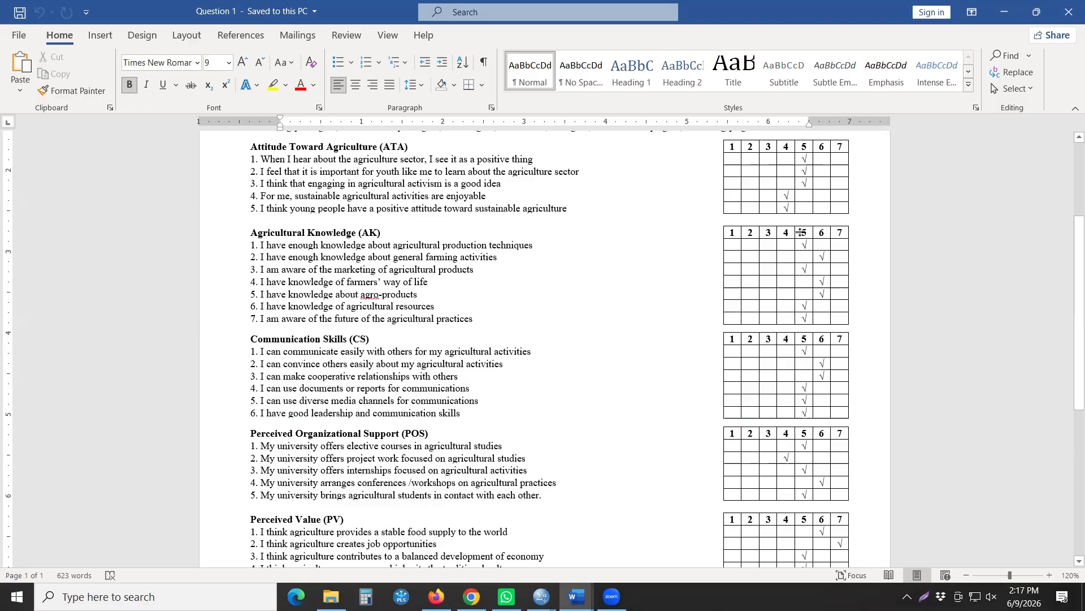
{"action": "scroll", "coordinate": [810, 267], "scroll_direction": "down", "scroll_amount": 3}
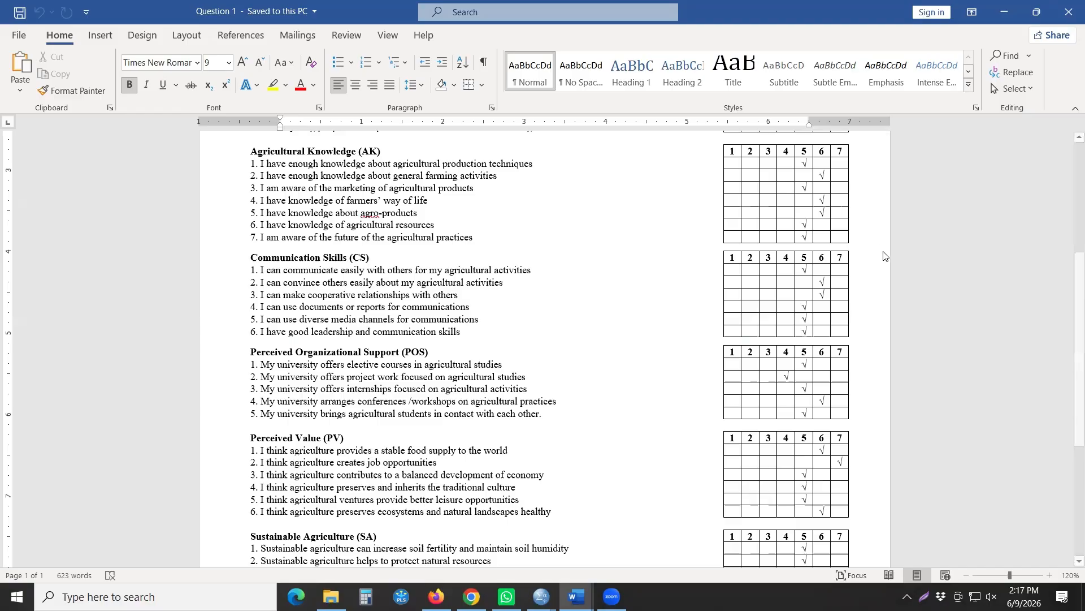
{"action": "key", "text": "alt+Tab"}
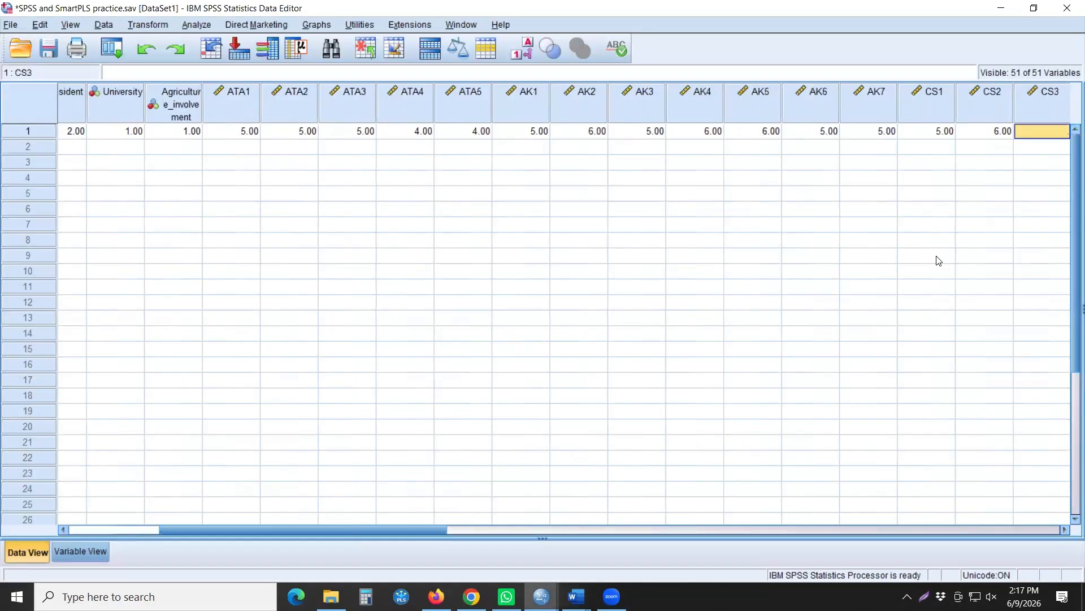
{"action": "type", "text": "5"}
{"action": "key", "text": "Tab"}
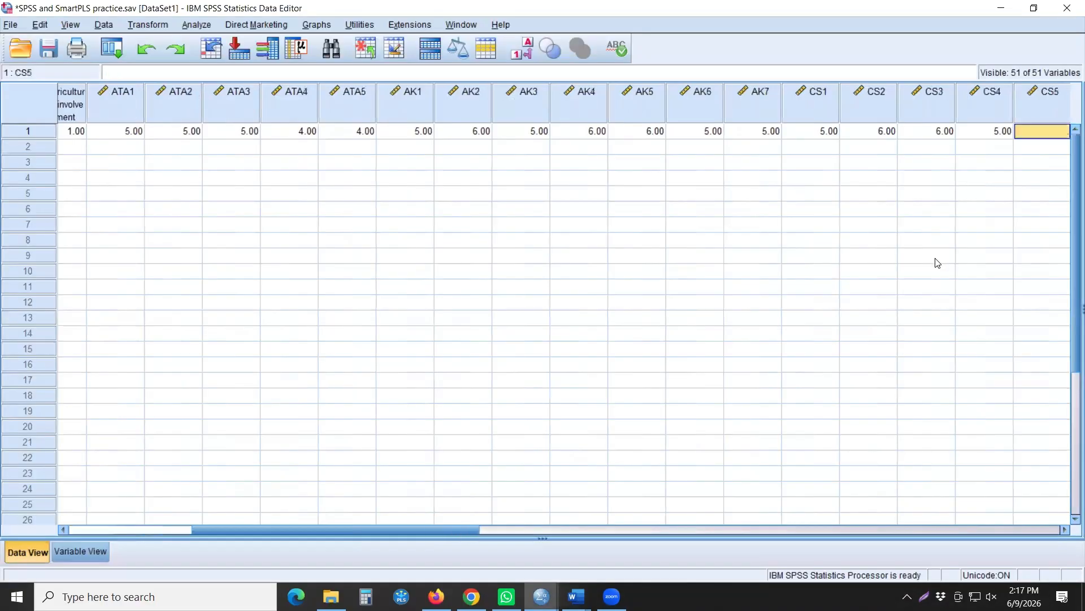
{"action": "type", "text": "5"}
{"action": "key", "text": "Tab"}
{"action": "type", "text": "5"}
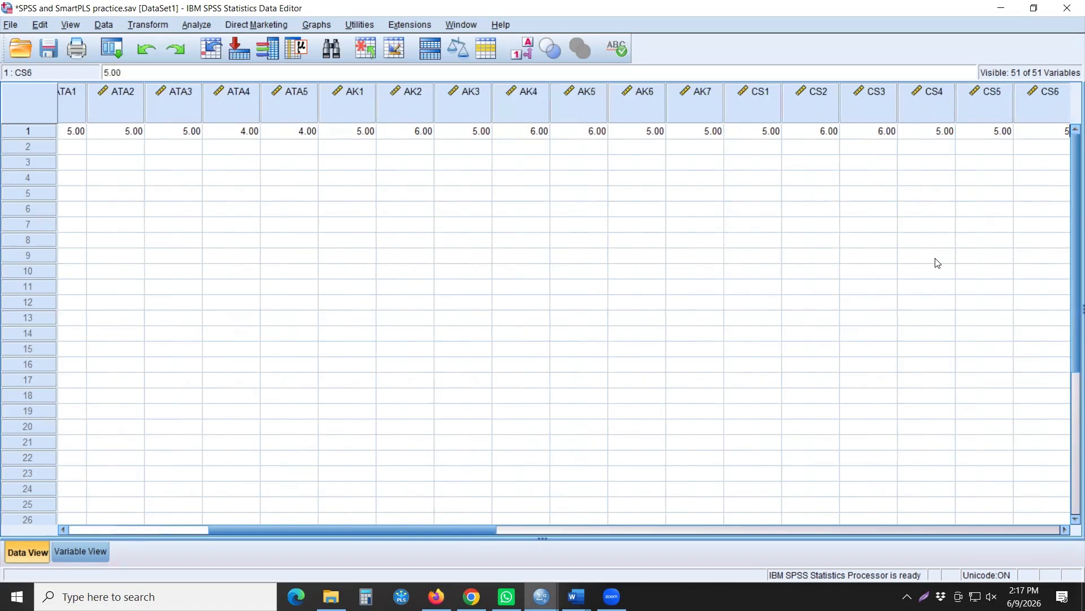
- Read the Perceived Organizational Support answers in Question 1 and enter 5, 4, 5, 6 and 5 for POS1 to POS5 in SPSS
{"action": "key", "text": "Tab"}
{"action": "left_click_drag", "start_coordinate": [393, 534], "coordinate": [576, 530]}
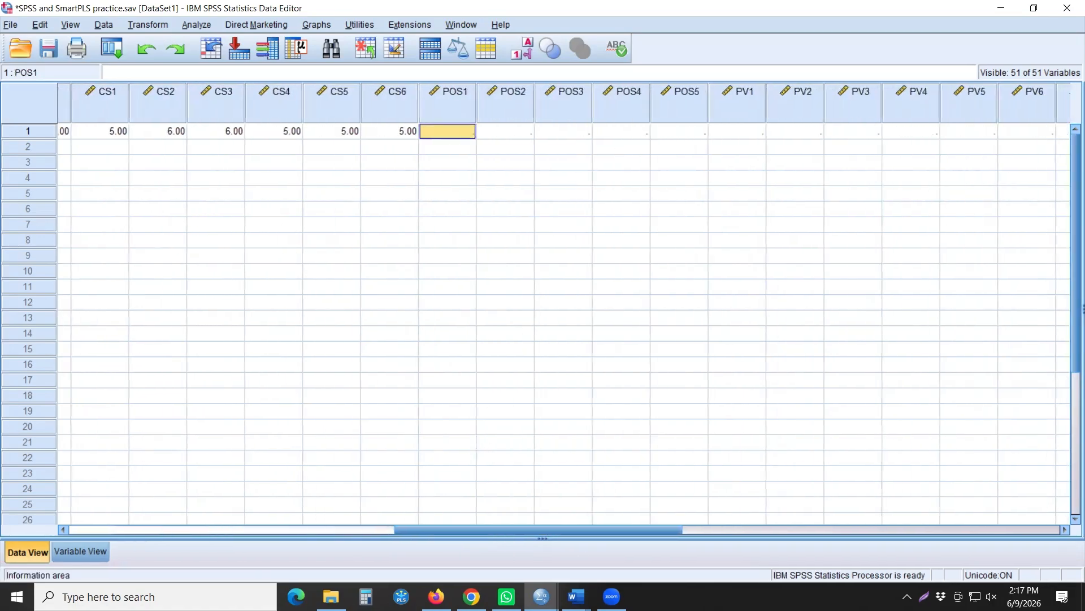
{"action": "left_click", "coordinate": [579, 597]}
{"action": "left_click", "coordinate": [621, 547]}
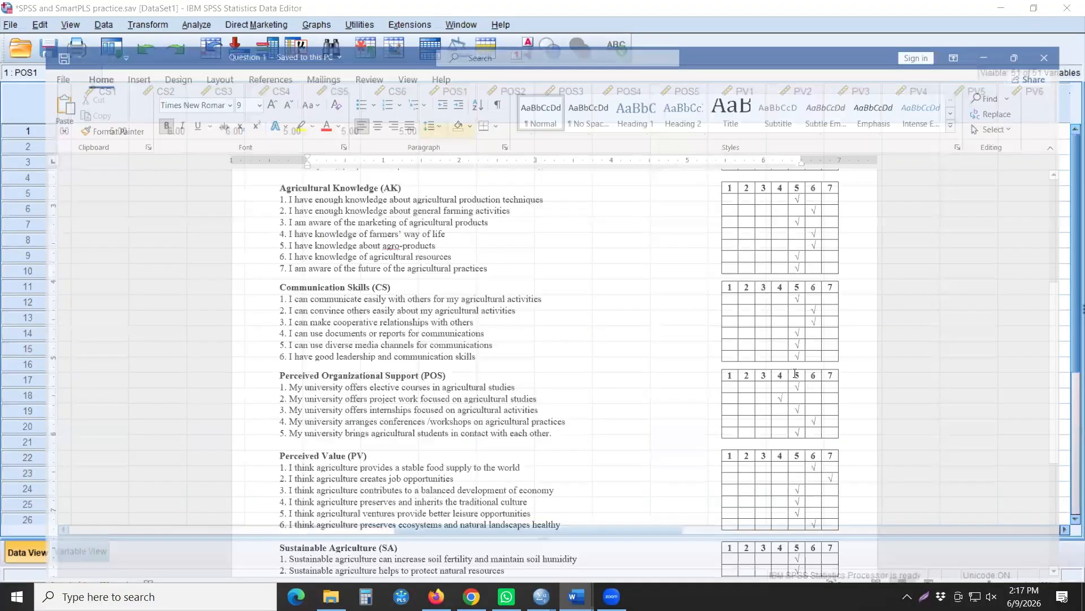
{"action": "scroll", "coordinate": [314, 344], "scroll_direction": "down", "scroll_amount": 5}
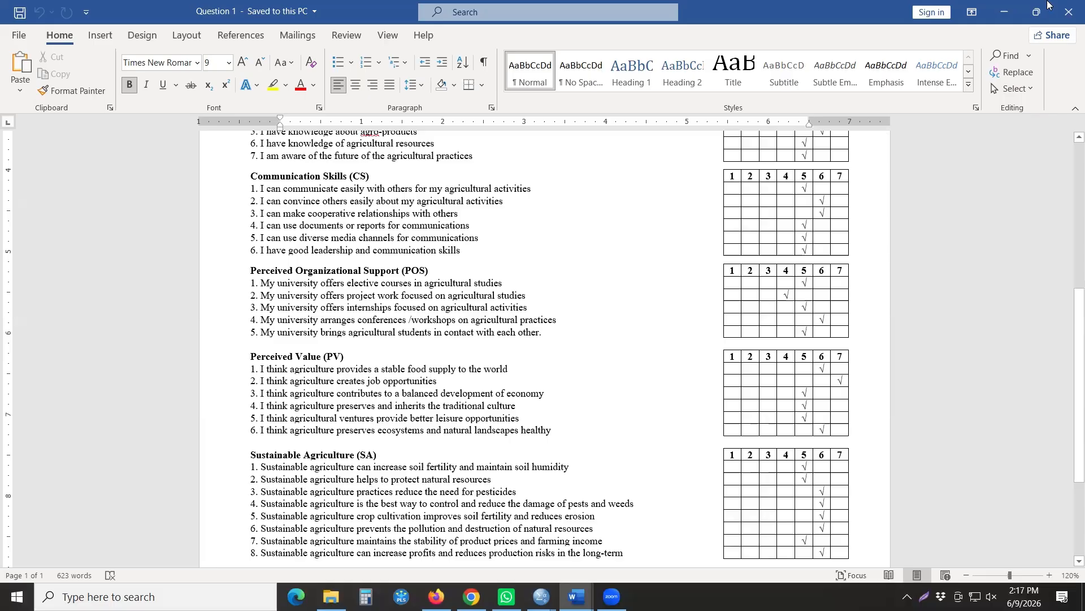
{"action": "key", "text": "alt+Tab"}
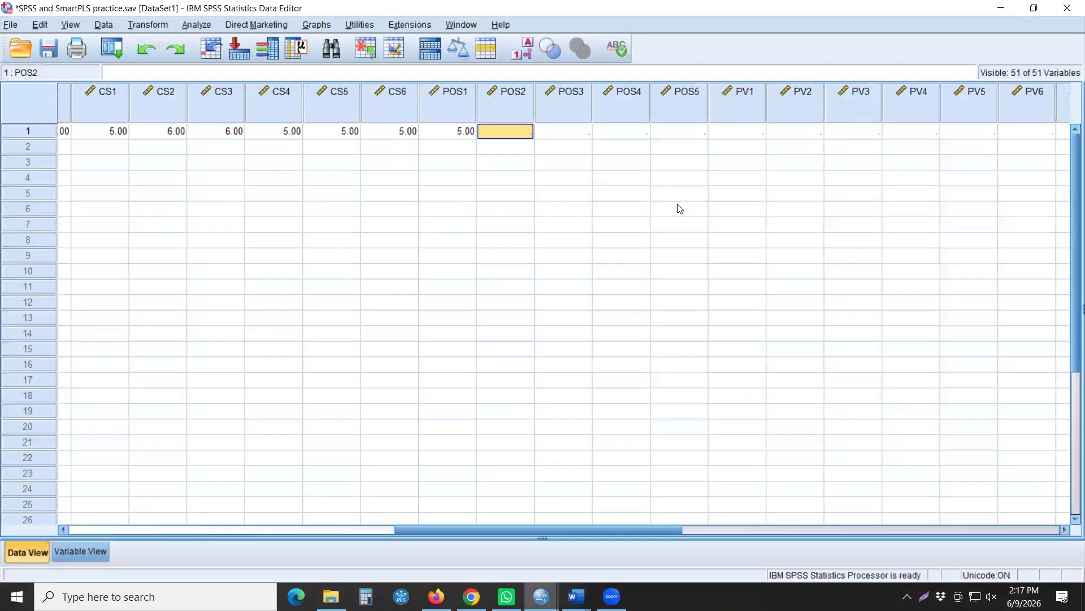
{"action": "type", "text": "4"}
{"action": "key", "text": "Tab"}
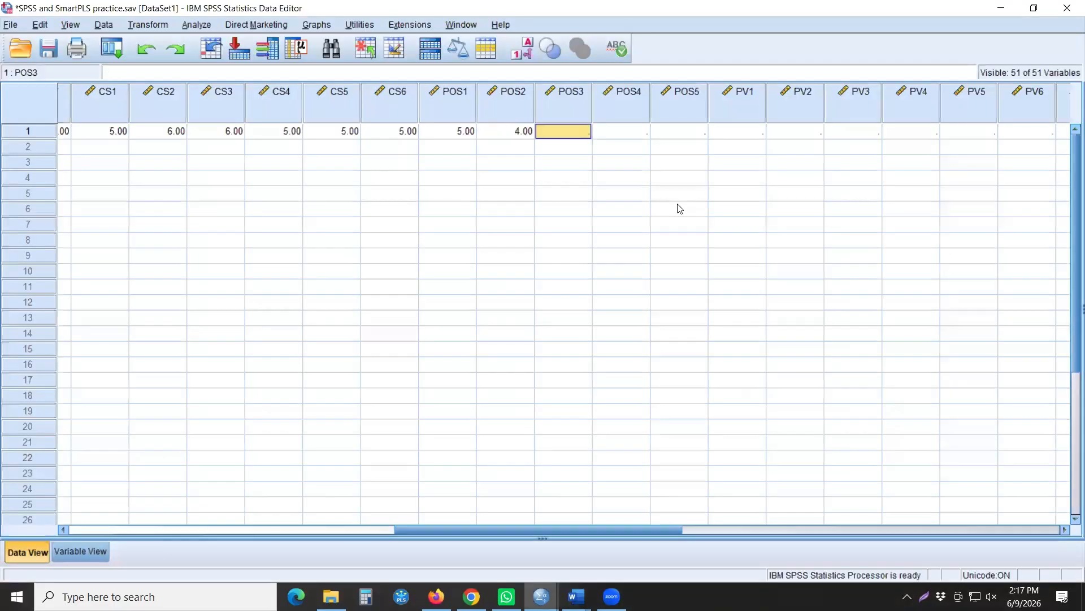
{"action": "type", "text": "5"}
{"action": "key", "text": "Tab"}
{"action": "type", "text": "6"}
{"action": "key", "text": "Tab"}
{"action": "type", "text": "5"}
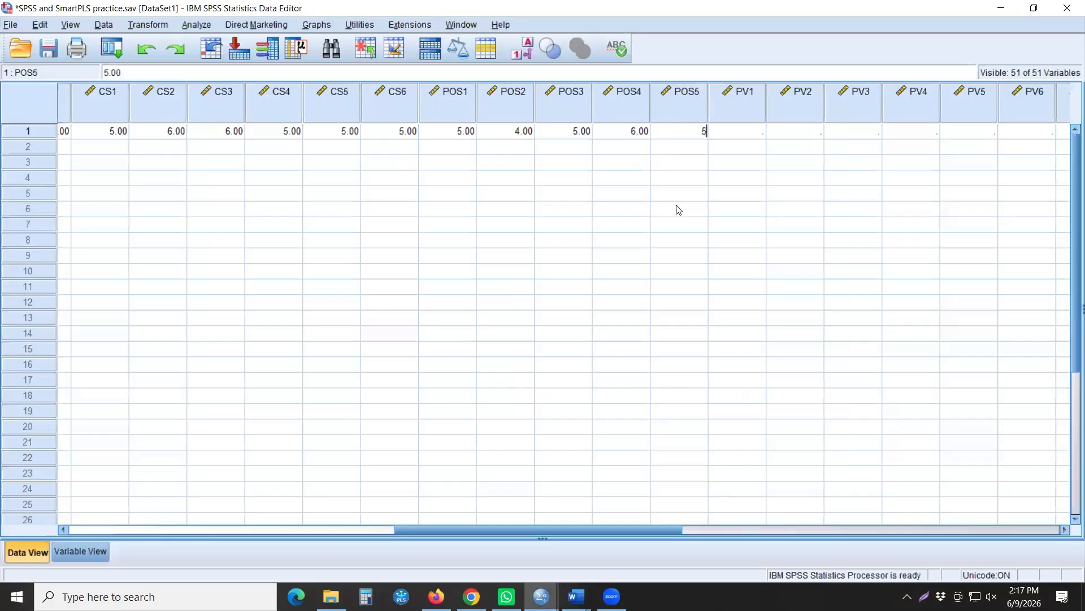
{"action": "key", "text": "Tab"}
- Read the Perceived Value answers in Question 1 and enter 6, 7, 5, 5, 5 and 6 for PV1 to PV6 in SPSS
{"action": "mouse_move", "coordinate": [574, 588]}
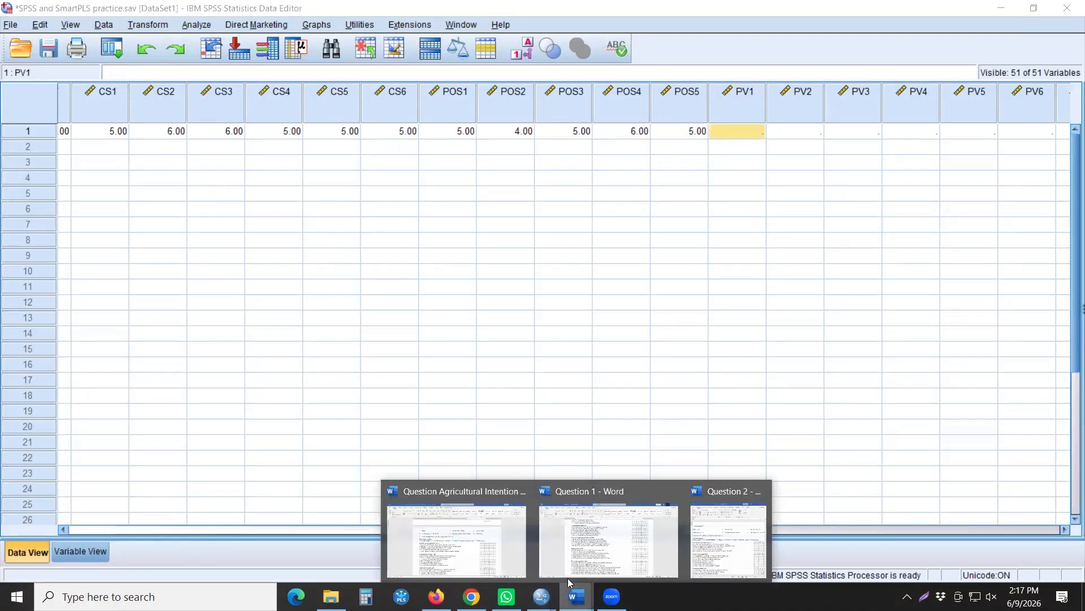
{"action": "left_click", "coordinate": [590, 549]}
{"action": "scroll", "coordinate": [778, 347], "scroll_direction": "down", "scroll_amount": 4}
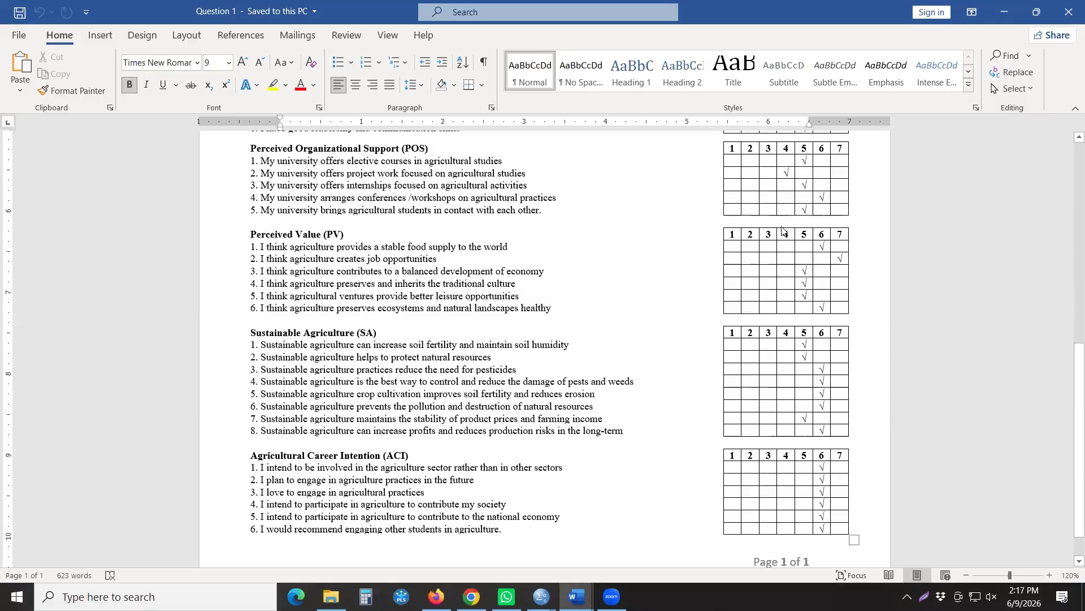
{"action": "key", "text": "alt+Tab"}
{"action": "type", "text": "7"}
{"action": "key", "text": "Tab"}
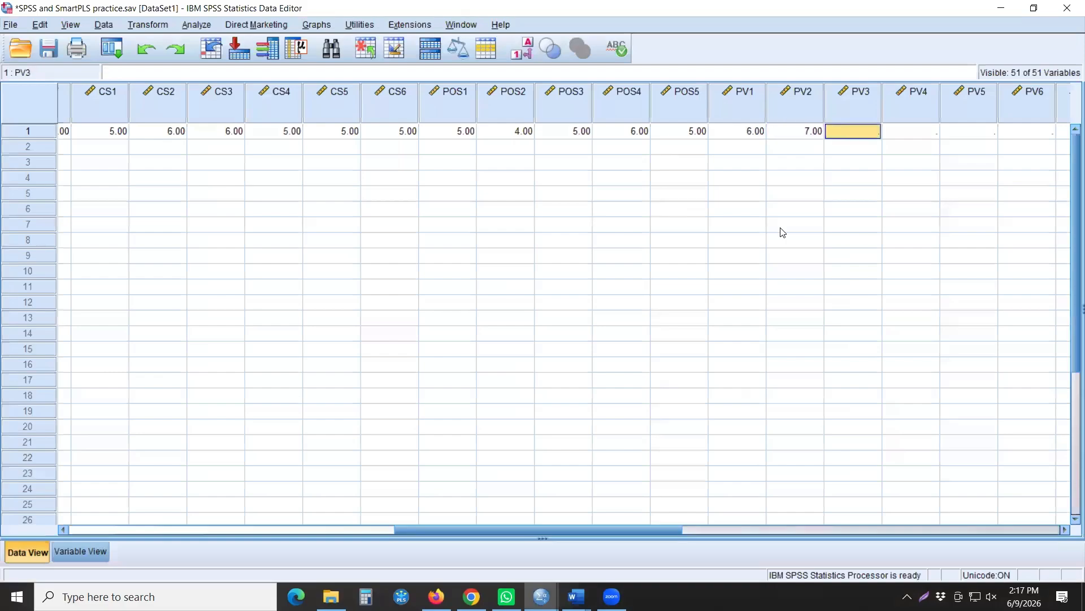
{"action": "type", "text": "5"}
{"action": "key", "text": "Tab"}
{"action": "type", "text": "5"}
{"action": "key", "text": "Tab"}
{"action": "type", "text": "5"}
{"action": "key", "text": "Tab"}
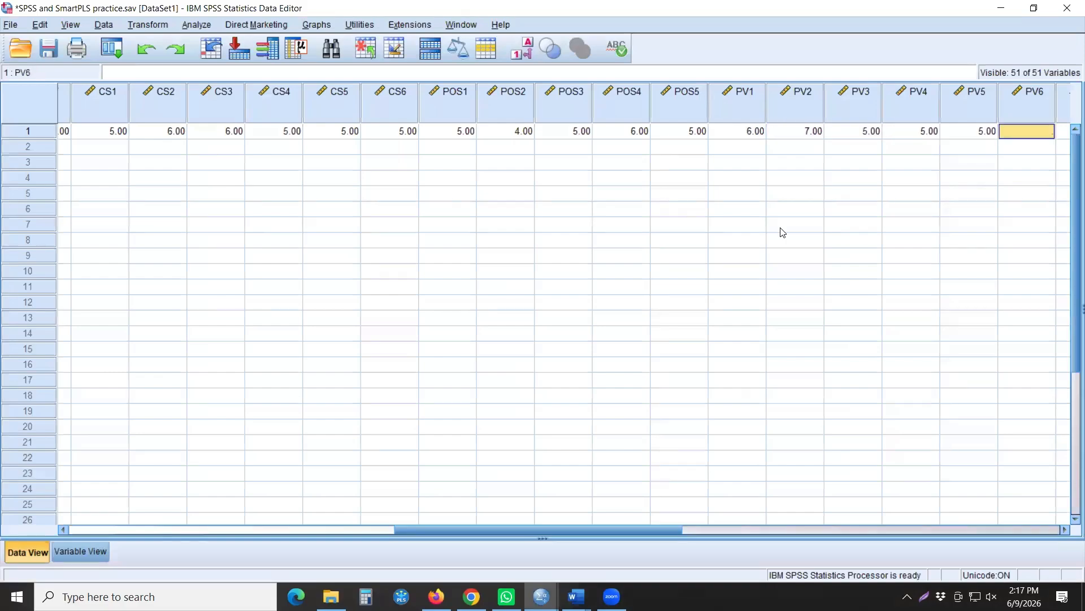
{"action": "type", "text": "6"}
{"action": "key", "text": "Tab"}
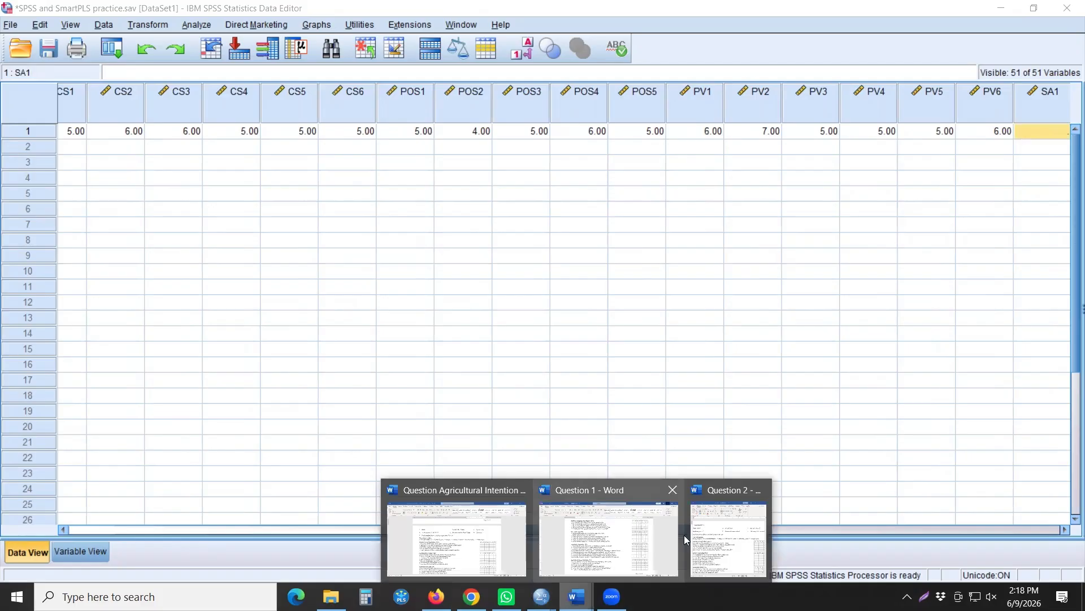
- Read the Sustainable Agriculture answers in Question 1 and enter 5, 5, 6, 6, 6 and 6 for SA1 to SA6 in SPSS
{"action": "key", "text": "alt+Tab"}
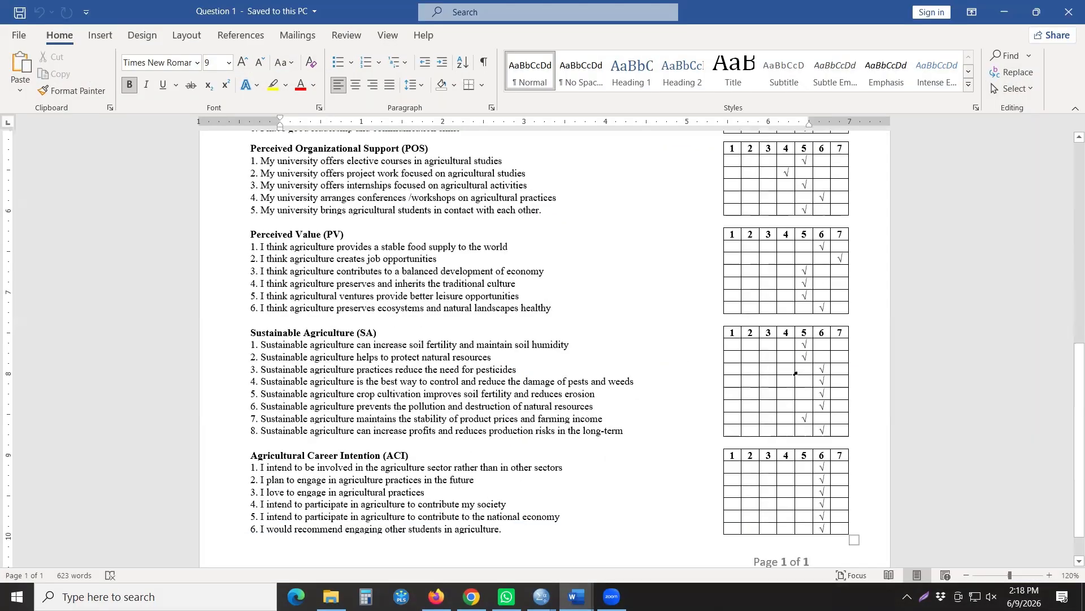
{"action": "scroll", "coordinate": [795, 371], "scroll_direction": "down", "scroll_amount": 2}
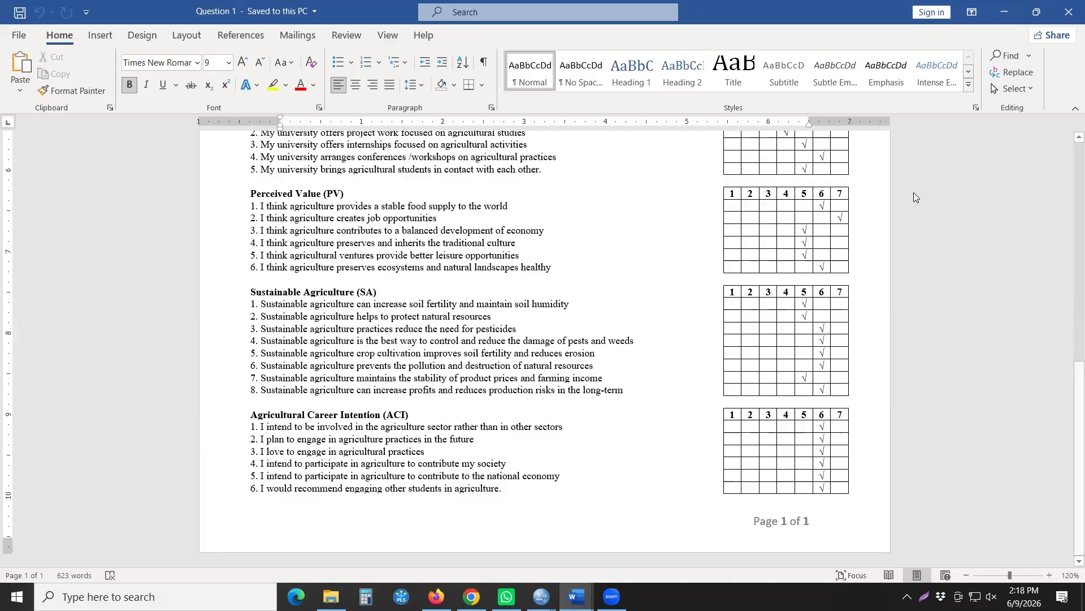
{"action": "key", "text": "alt+Tab"}
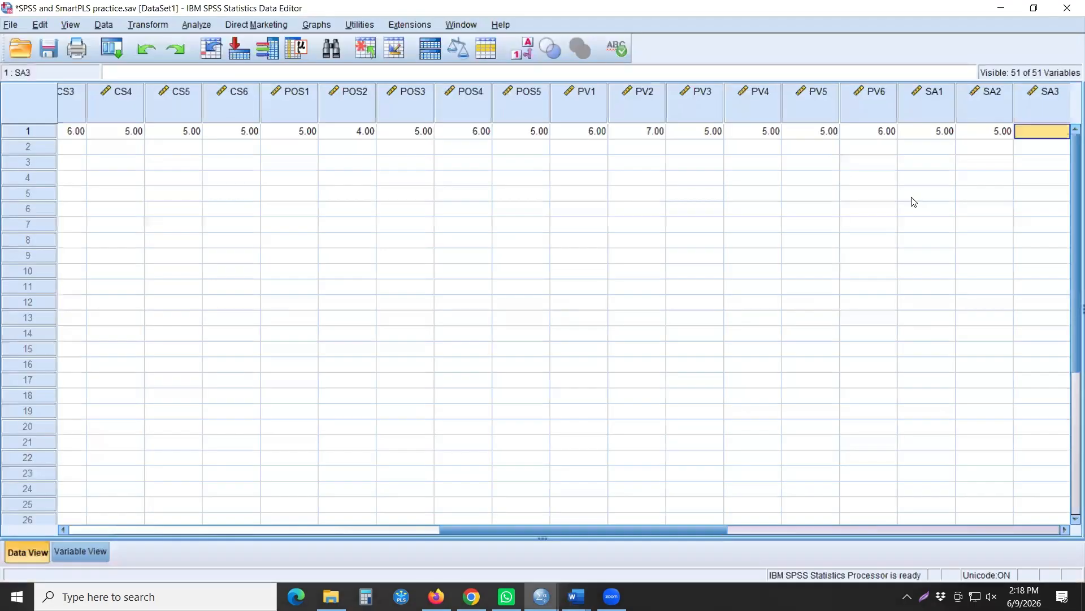
{"action": "type", "text": "6"}
{"action": "key", "text": "Tab"}
{"action": "type", "text": "6"}
{"action": "key", "text": "Tab"}
{"action": "type", "text": "6"}
{"action": "key", "text": "Tab"}
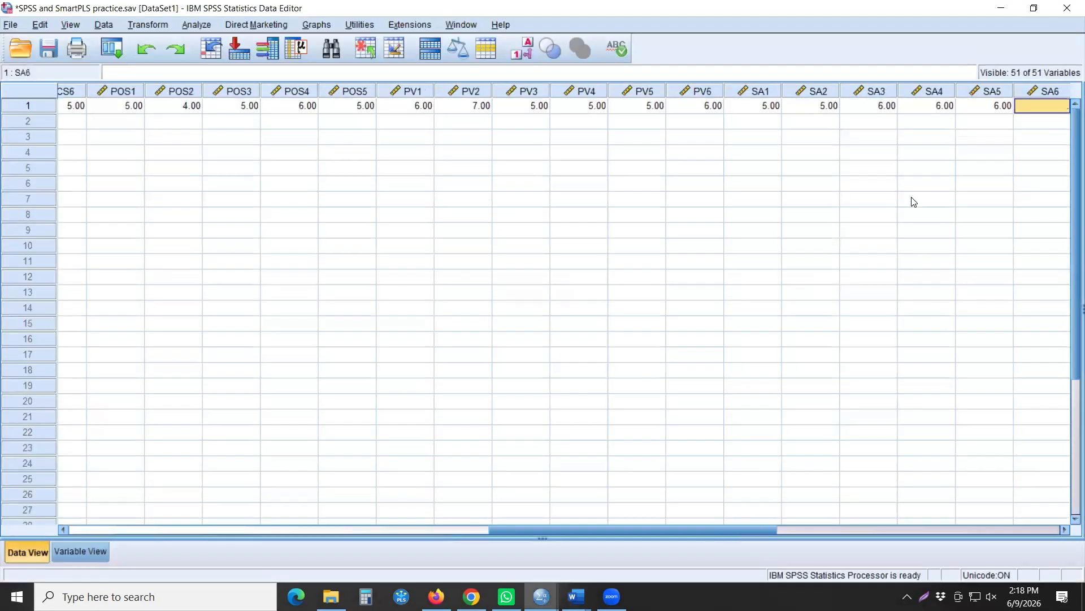
{"action": "type", "text": "6"}
{"action": "key", "text": "Tab"}
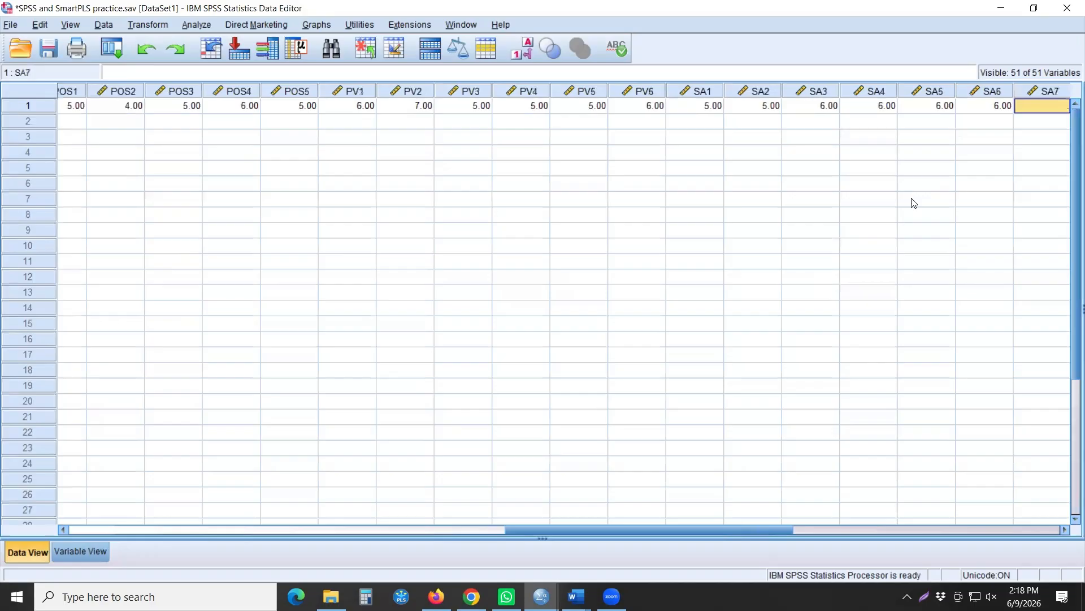
- Check the last two Sustainable Agriculture answers in Question 1 and enter 5 for SA7 and 6 for SA8 in SPSS
{"action": "left_click", "coordinate": [577, 591]}
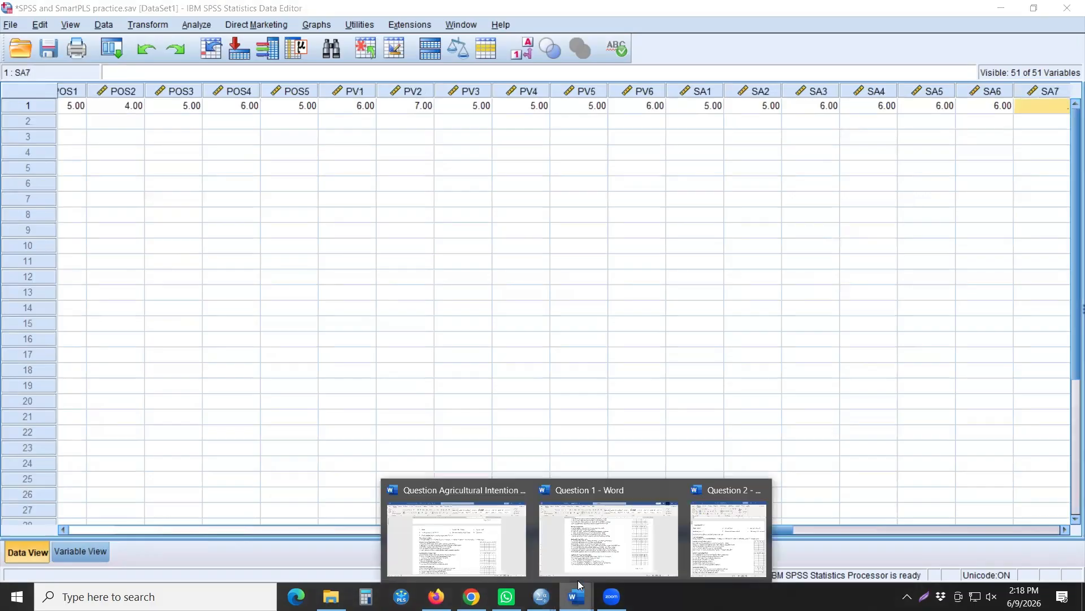
{"action": "left_click", "coordinate": [597, 544]}
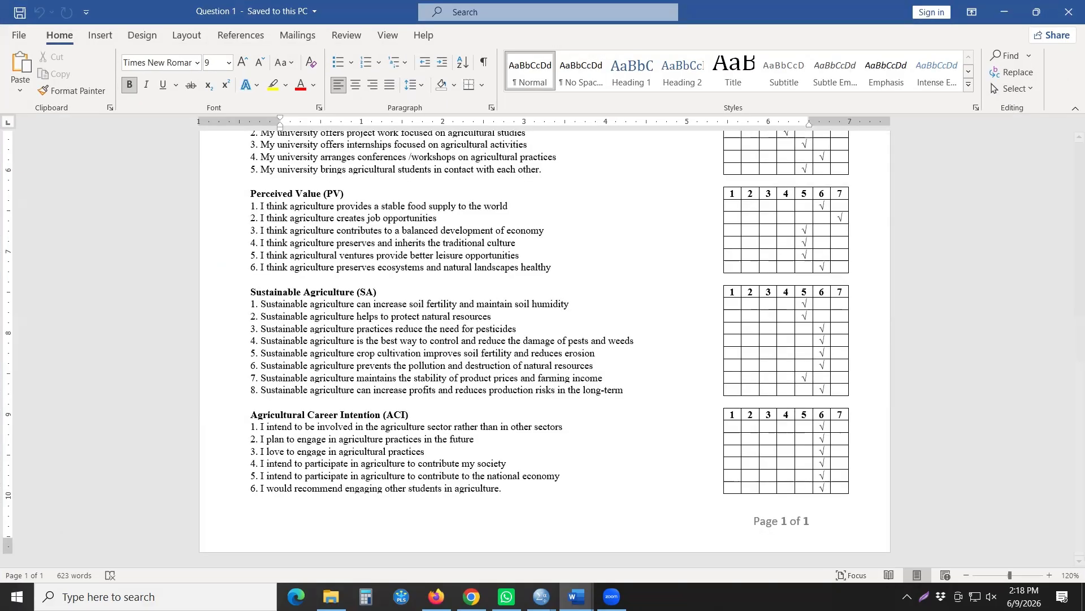
{"action": "left_click", "coordinate": [576, 596]}
{"action": "mouse_move", "coordinate": [542, 596]}
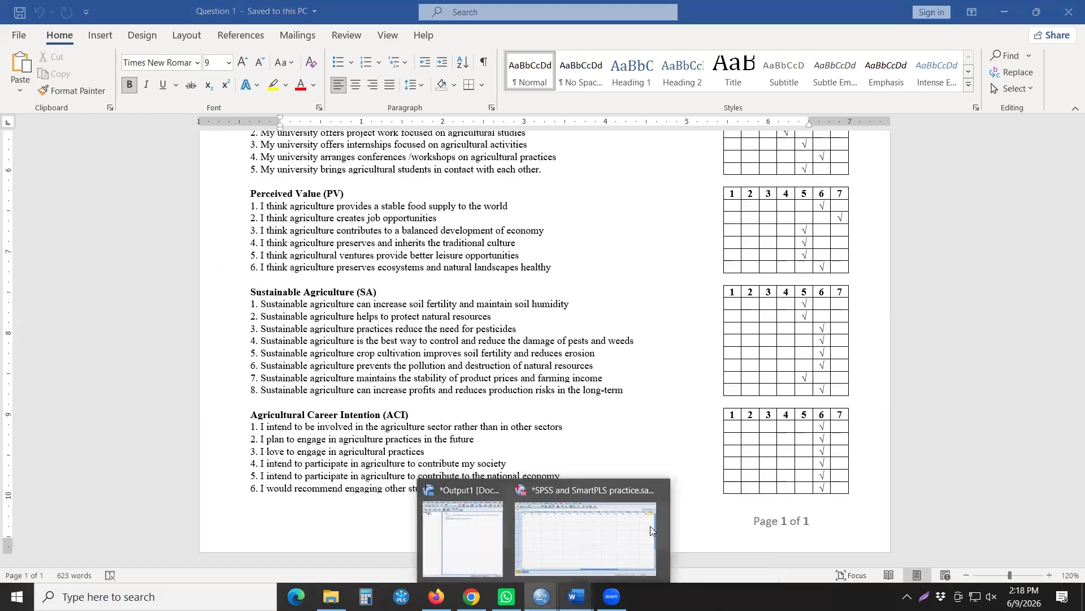
{"action": "left_click", "coordinate": [650, 525]}
{"action": "left_click_drag", "start_coordinate": [683, 526], "coordinate": [745, 526]}
{"action": "type", "text": "5"}
{"action": "key", "text": "Tab"}
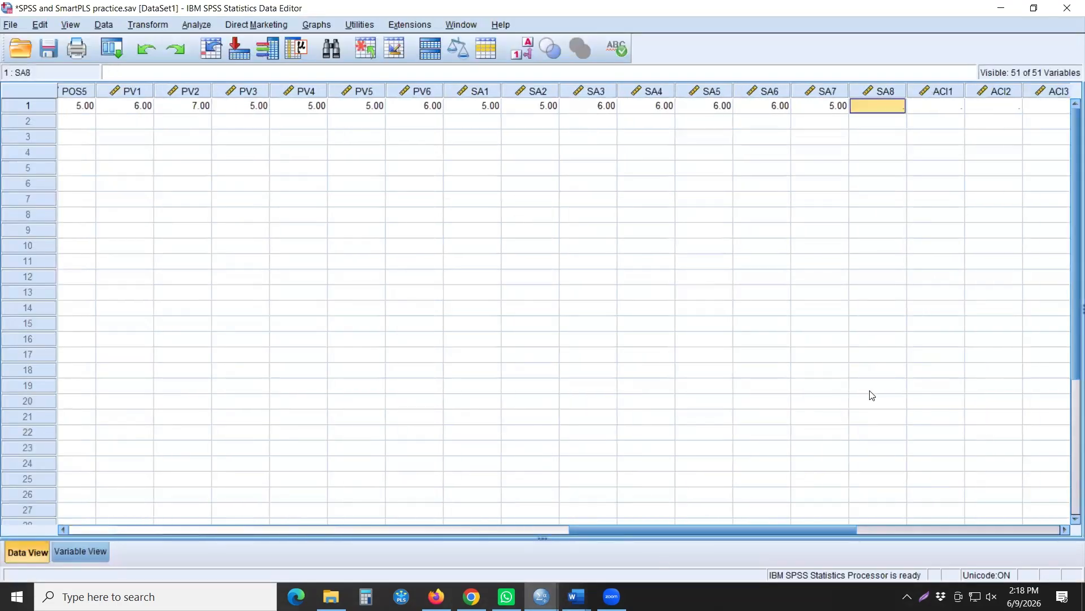
{"action": "type", "text": "6"}
{"action": "key", "text": "Tab"}
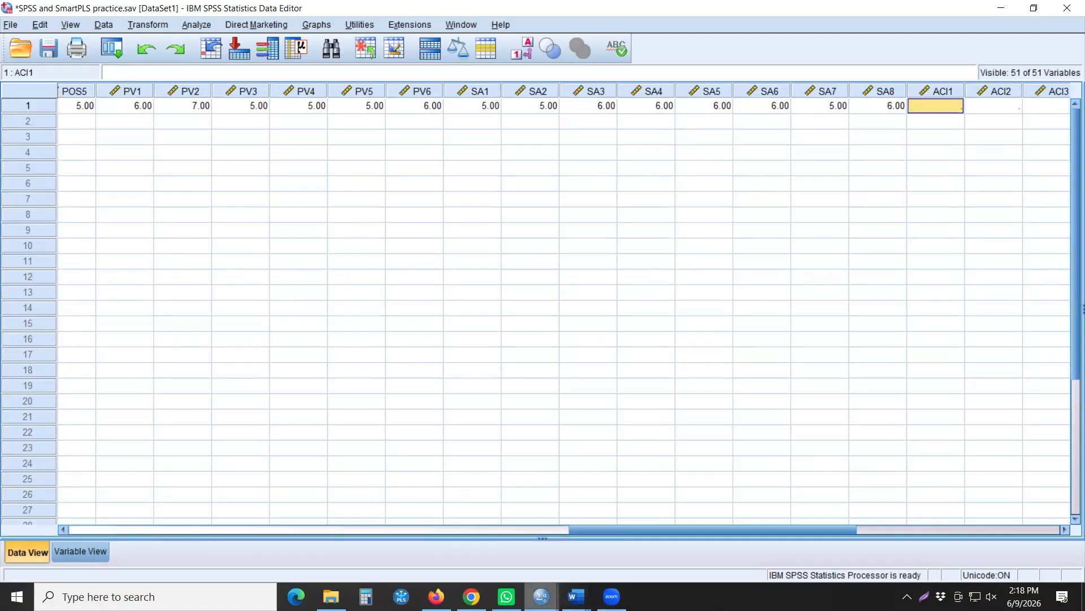
- Read the Agricultural Career Intention answers in Question 1 and enter 6 for each of ACI1 to ACI6 in the first SPSS data row
{"action": "mouse_move", "coordinate": [541, 596]}
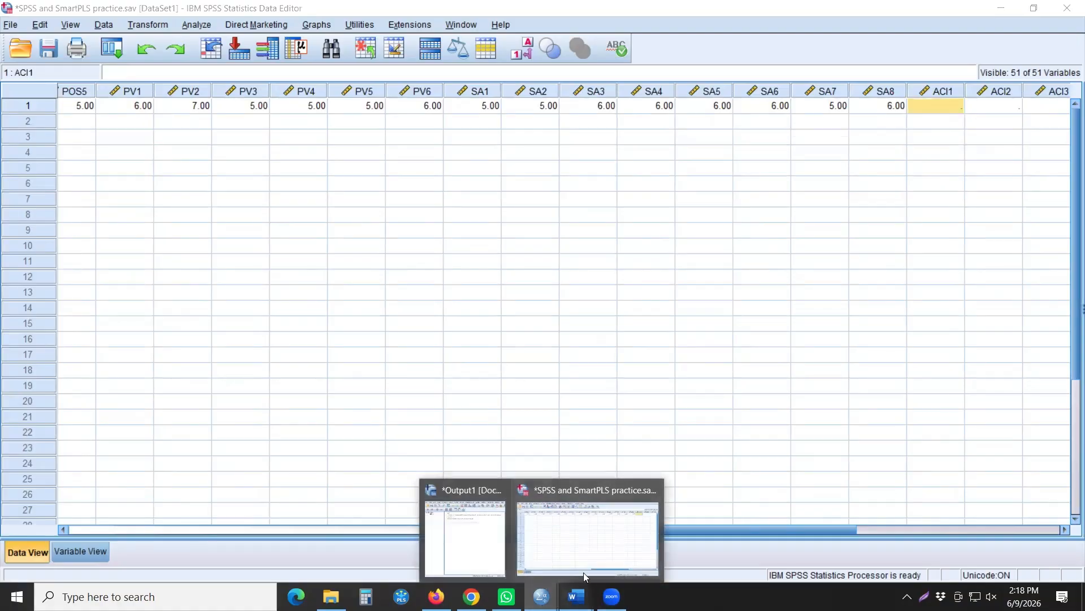
{"action": "mouse_move", "coordinate": [576, 596]}
{"action": "left_click", "coordinate": [588, 526]}
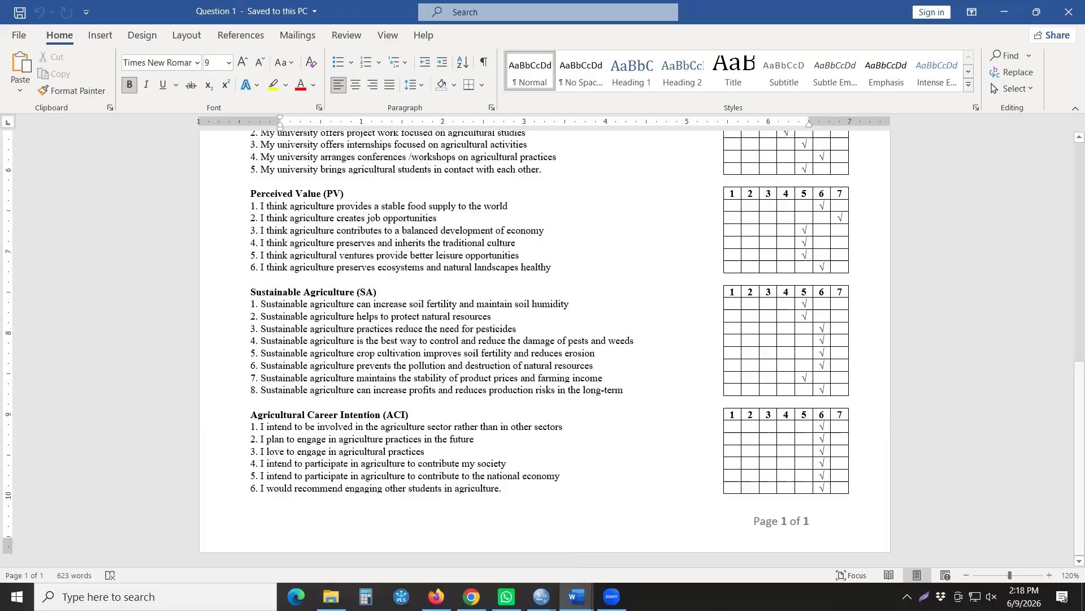
{"action": "mouse_move", "coordinate": [542, 596]}
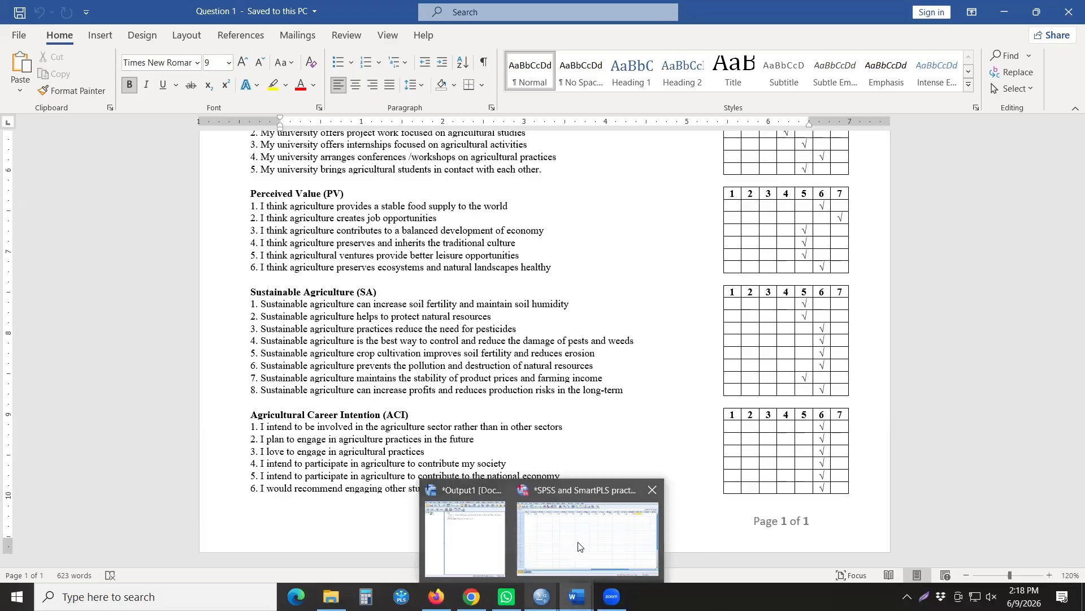
{"action": "left_click", "coordinate": [591, 525]}
{"action": "type", "text": "6"}
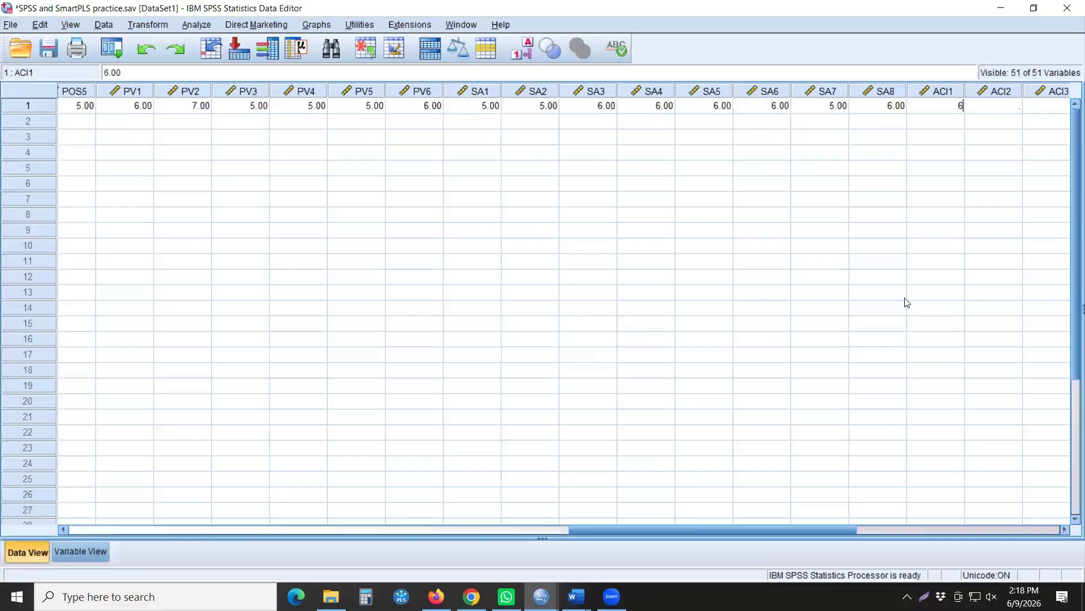
{"action": "key", "text": "Tab"}
{"action": "type", "text": "6"}
{"action": "key", "text": "Tab"}
{"action": "type", "text": "6"}
{"action": "key", "text": "Tab"}
{"action": "type", "text": "6"}
{"action": "key", "text": "Tab"}
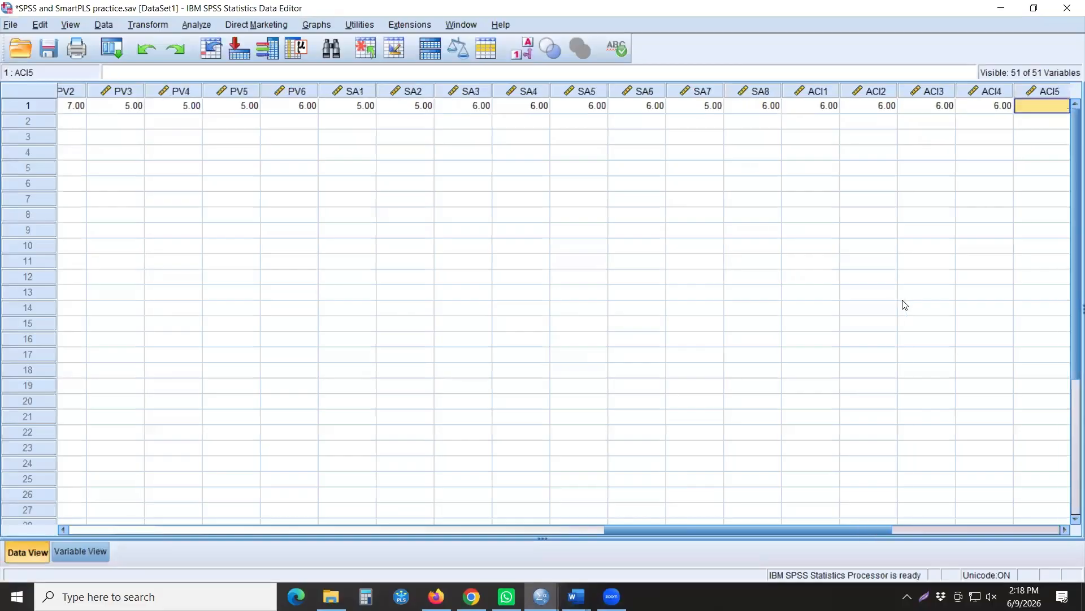
{"action": "type", "text": "6"}
{"action": "key", "text": "Tab"}
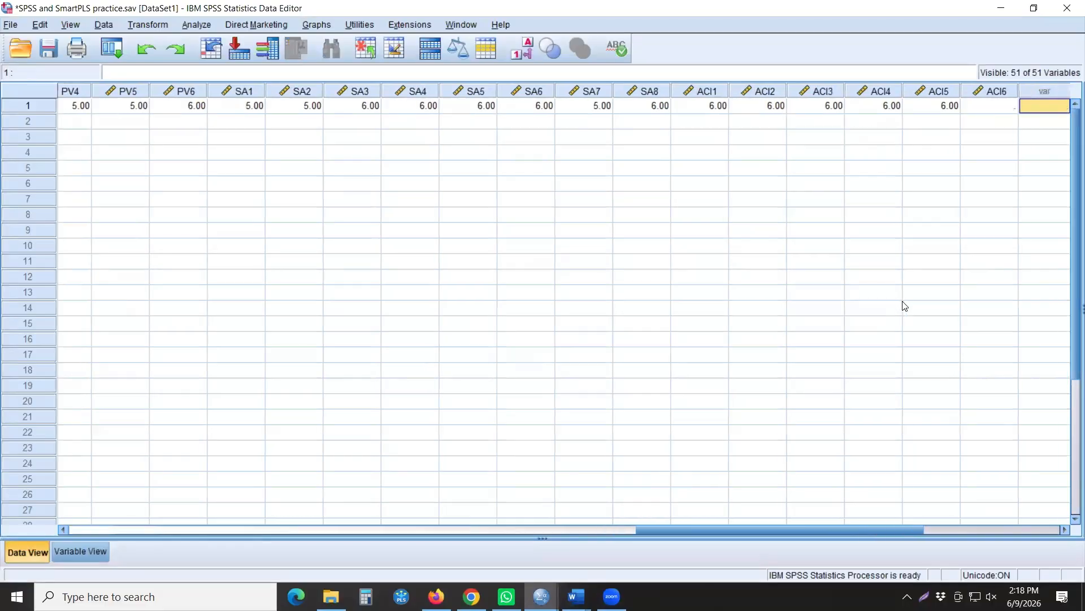
{"action": "type", "text": "6"}
{"action": "key", "text": "Return"}
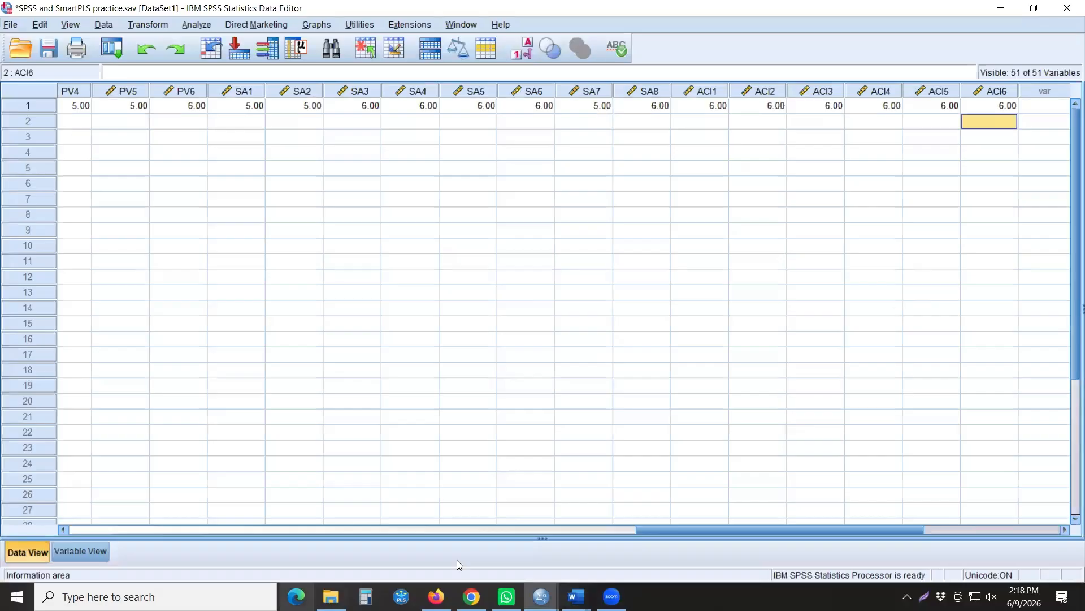
- Bring up the Question 2 document and shrink the SPSS Data Editor from full screen so both windows are visible
{"action": "left_click_drag", "start_coordinate": [651, 530], "coordinate": [77, 528]}
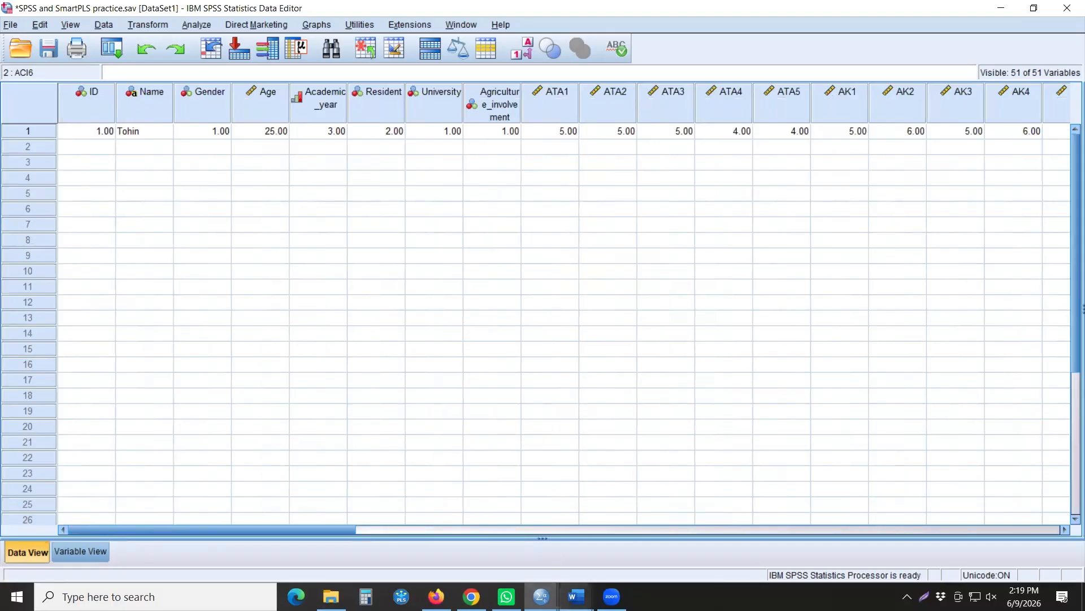
{"action": "mouse_move", "coordinate": [576, 597]}
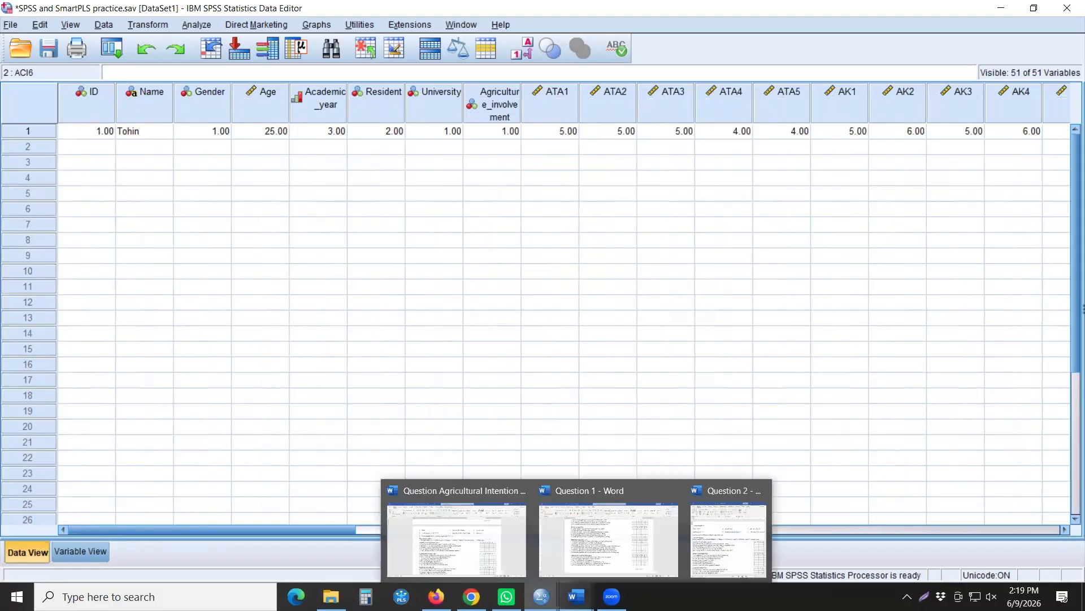
{"action": "left_click", "coordinate": [721, 534]}
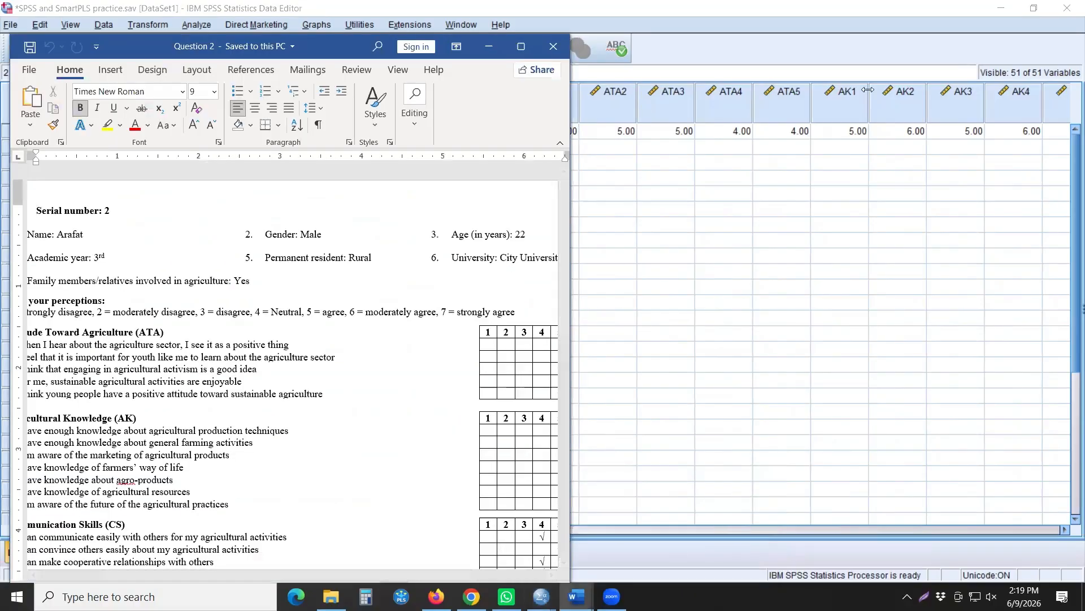
{"action": "left_click", "coordinate": [1036, 9]}
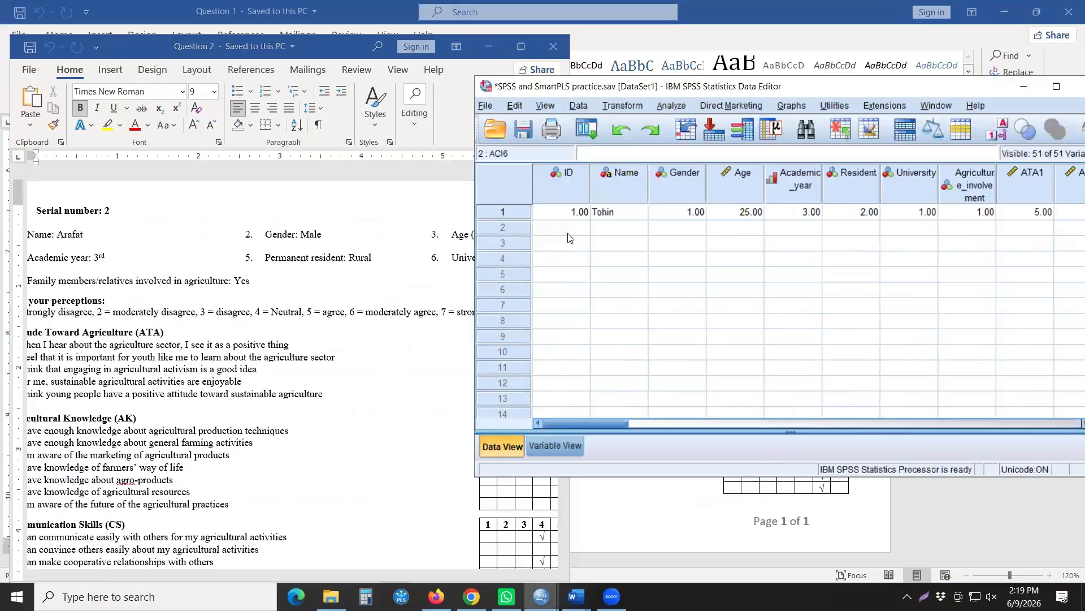
- Enter ID 2, the respondent's name from Question 2 and gender code 1 in the second SPSS data row
{"action": "left_click", "coordinate": [568, 233]}
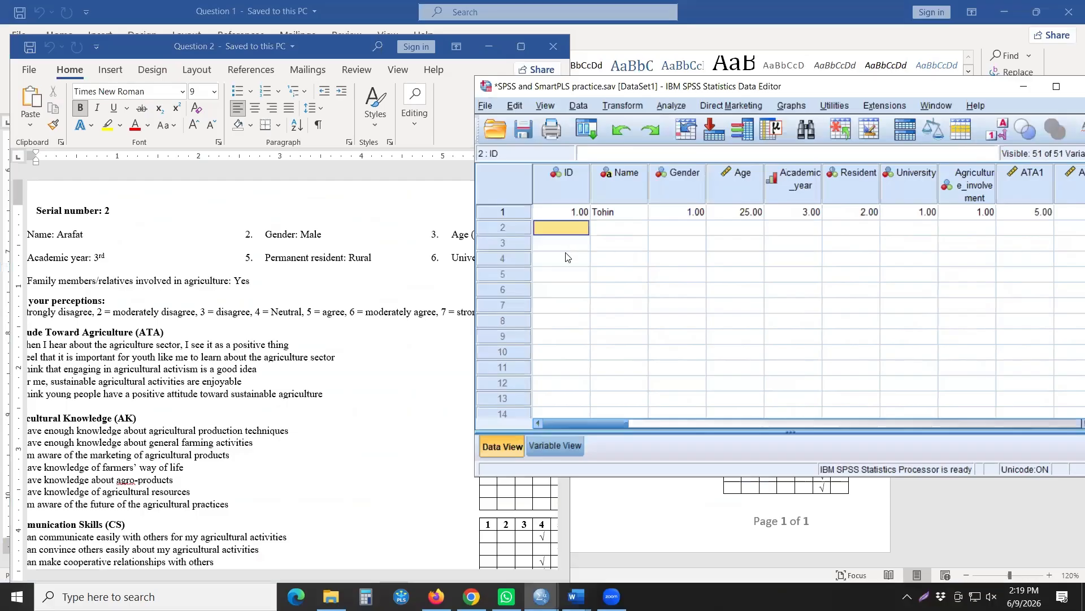
{"action": "type", "text": "2"}
{"action": "key", "text": "Tab"}
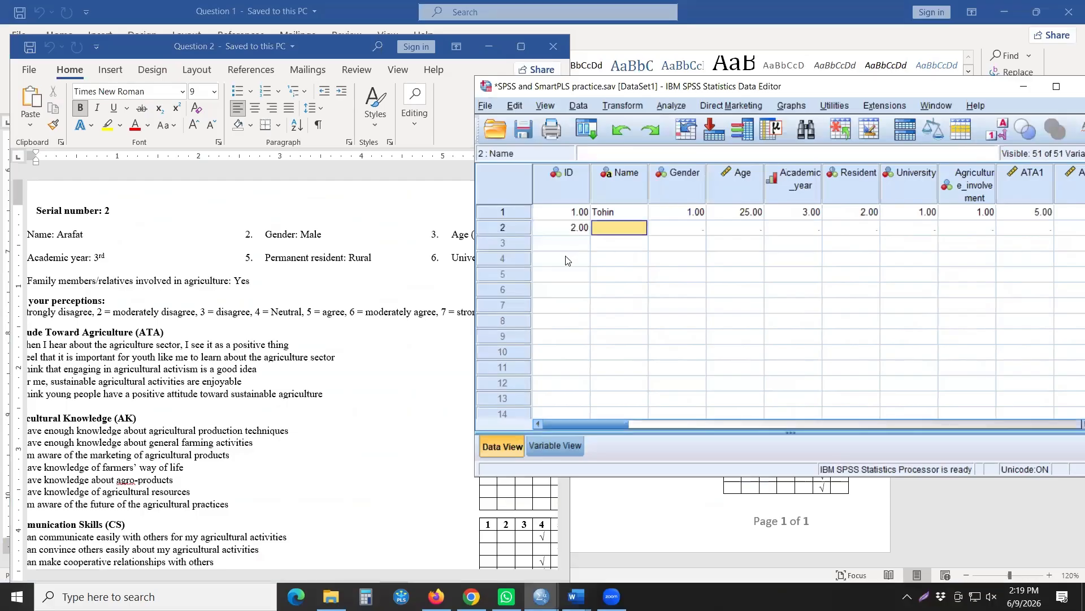
{"action": "type", "text": "Araf"}
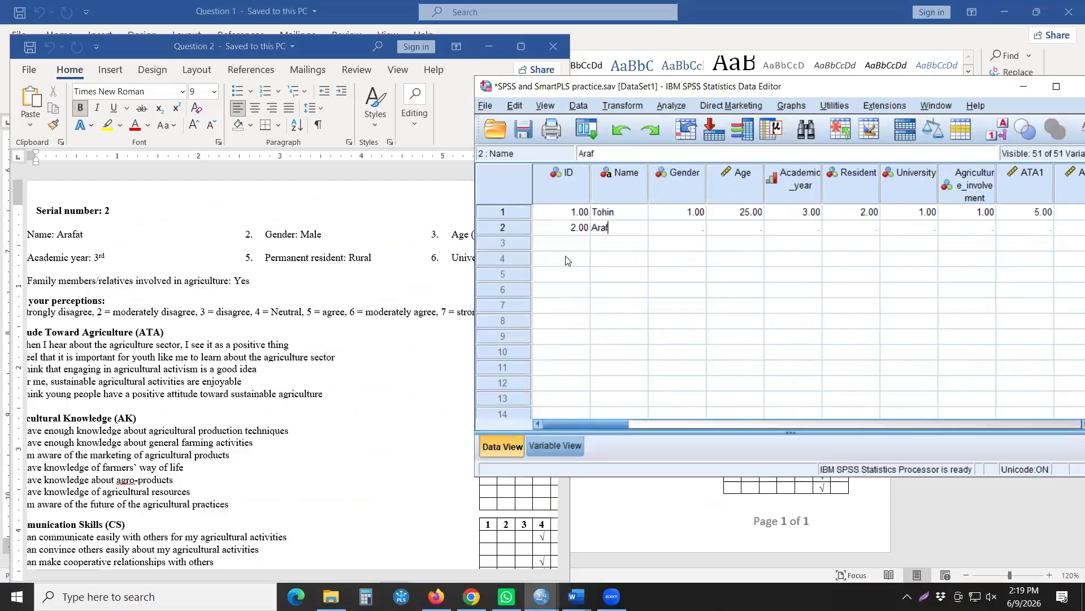
{"action": "type", "text": "at"}
{"action": "key", "text": "Tab"}
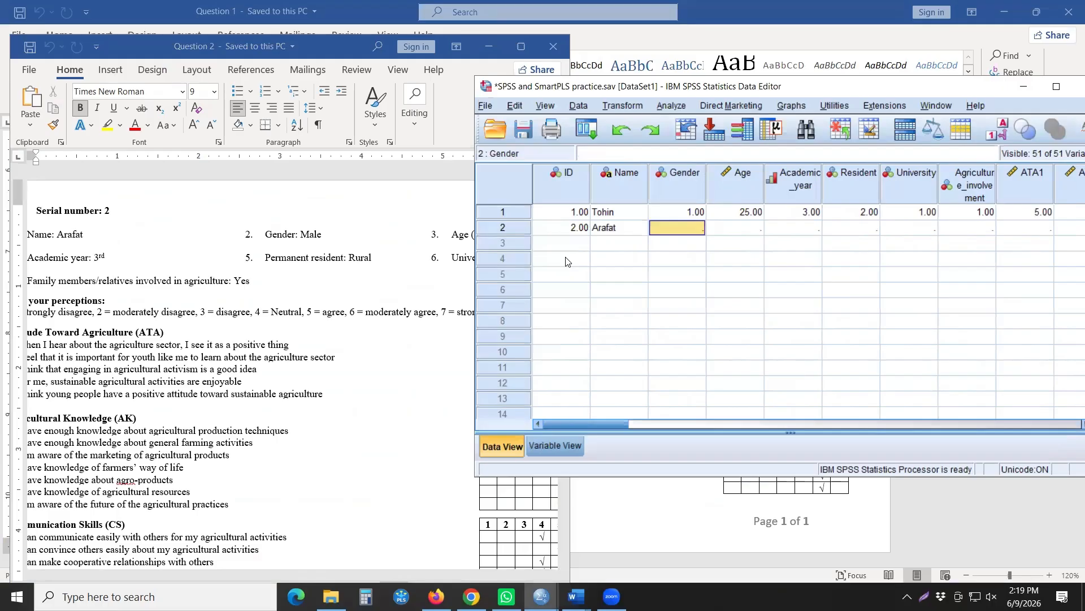
{"action": "type", "text": "1"}
{"action": "key", "text": "Tab"}
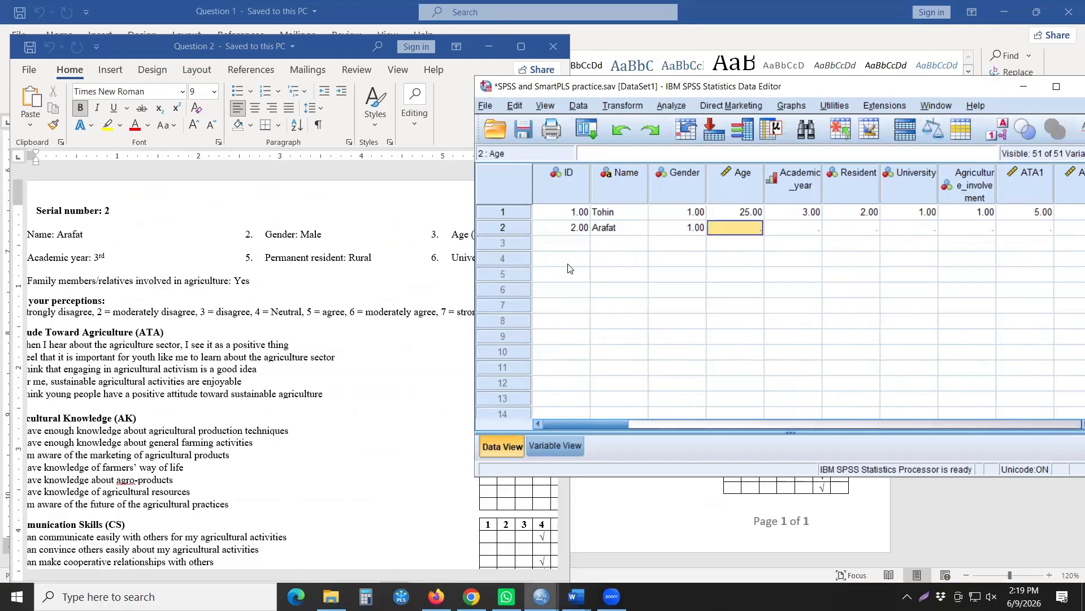
- Check the age in Question 2 and enter Age 22, Academic_year 3 and Resident 1 for respondent 2
{"action": "key", "text": "alt+Tab"}
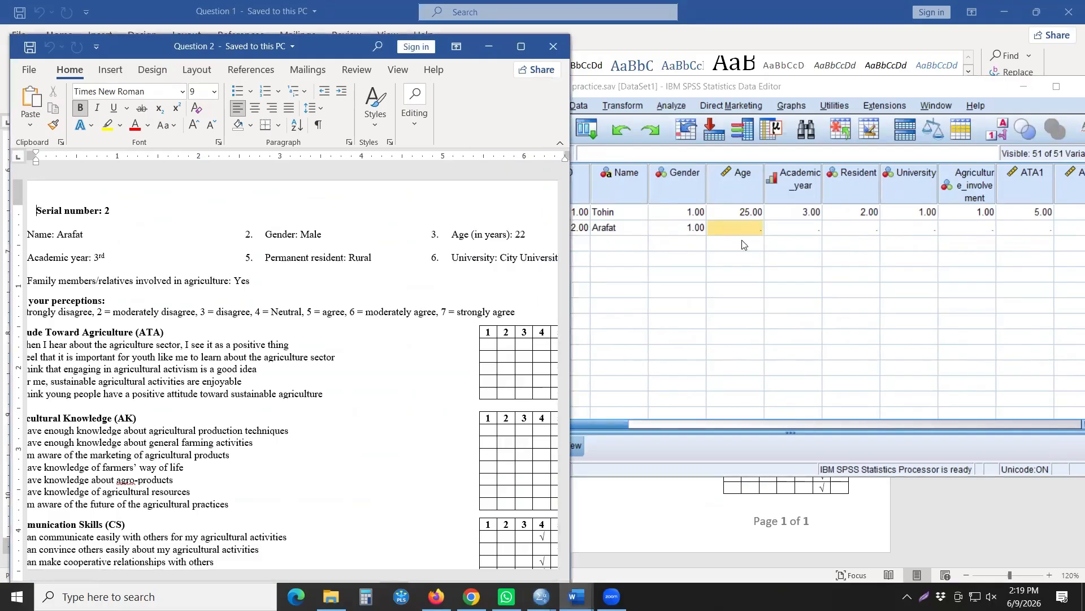
{"action": "key", "text": "alt+Tab"}
{"action": "type", "text": "22"}
{"action": "key", "text": "Tab"}
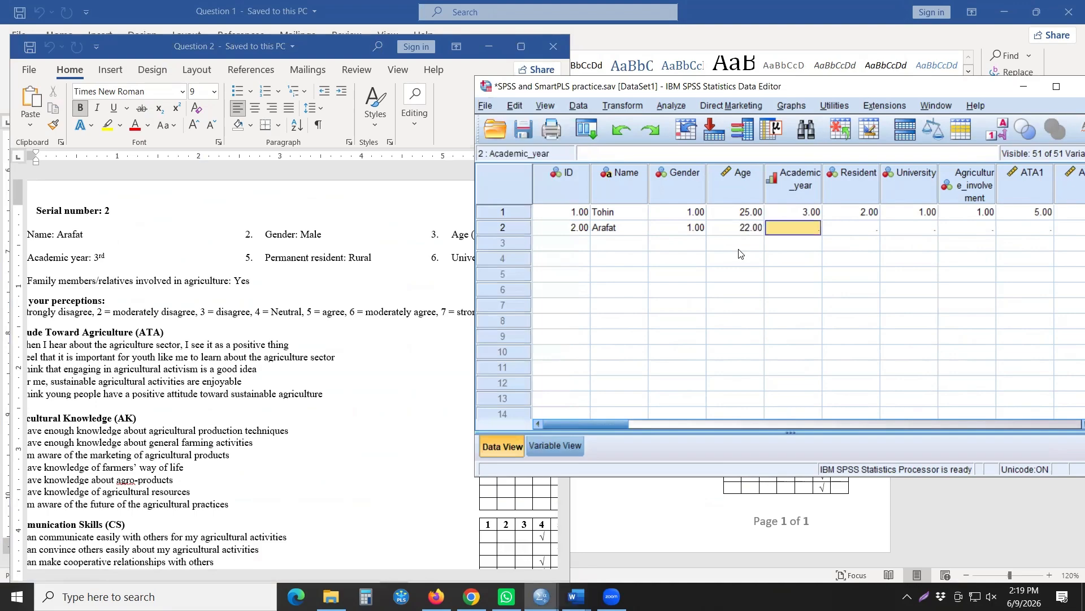
{"action": "type", "text": "3"}
{"action": "key", "text": "Tab"}
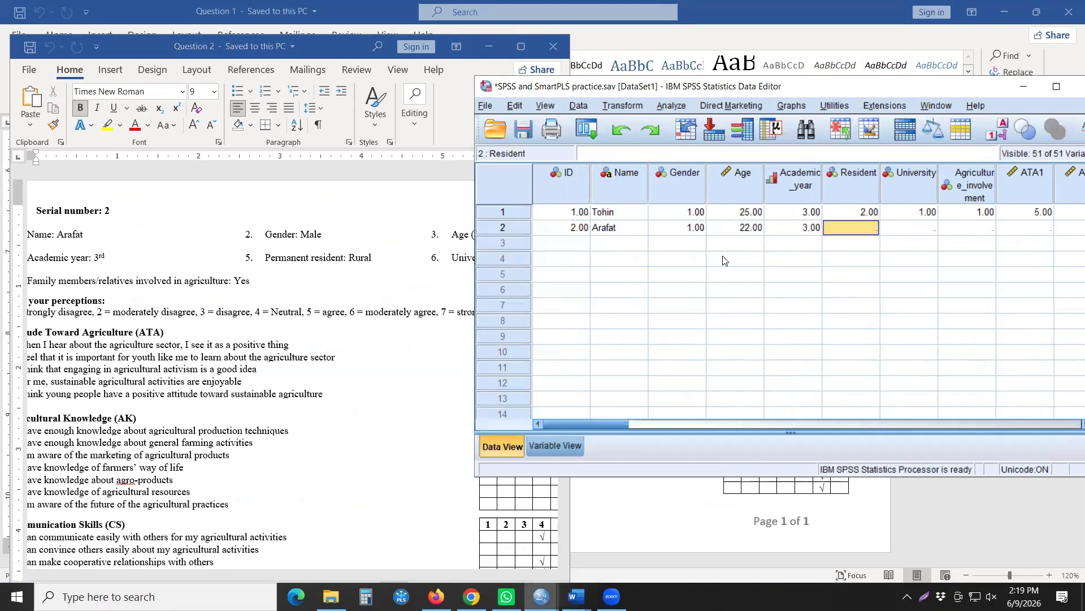
{"action": "type", "text": "1"}
{"action": "key", "text": "Tab"}
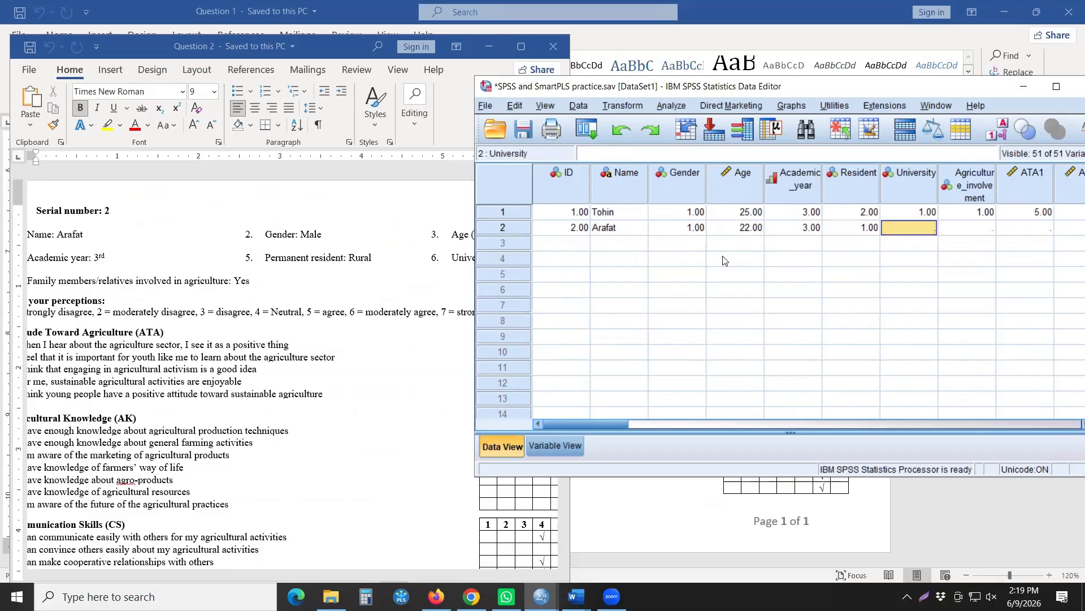
- Check respondent 2's codes against their value labels and enter 1 for both University and Agriculture_involvement
{"action": "left_click", "coordinate": [997, 130]}
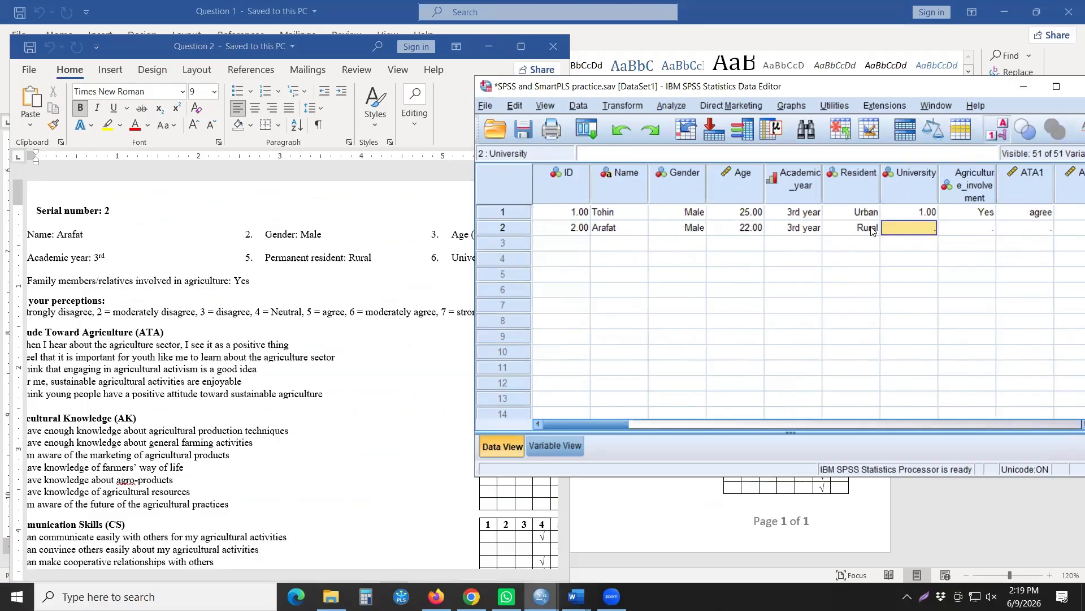
{"action": "left_click", "coordinate": [997, 130]}
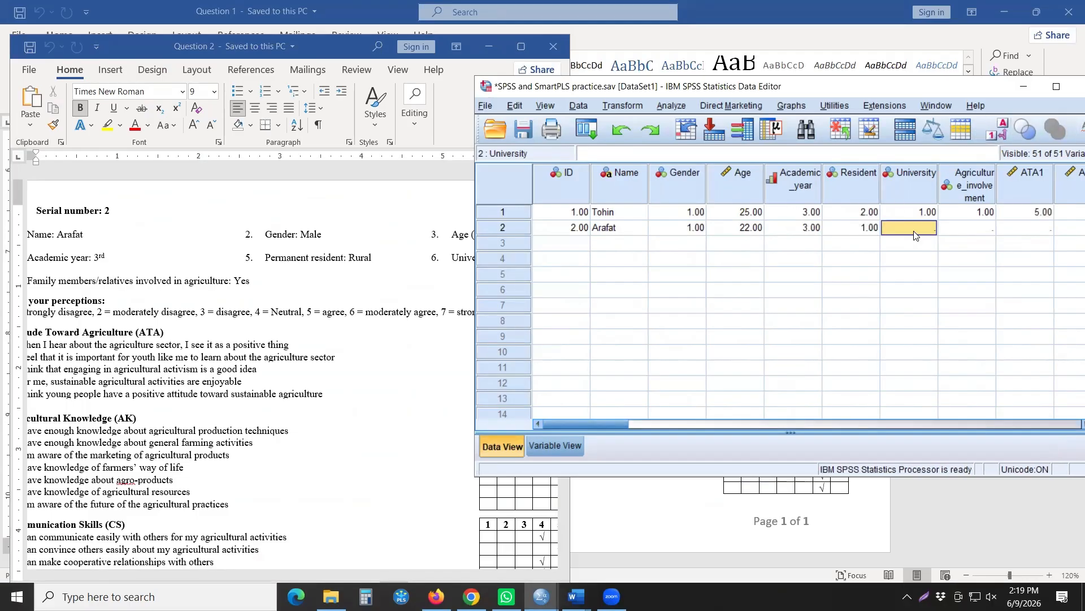
{"action": "key", "text": "alt+Tab"}
{"action": "key", "text": "alt+Tab"}
{"action": "type", "text": "1"}
{"action": "key", "text": "Tab"}
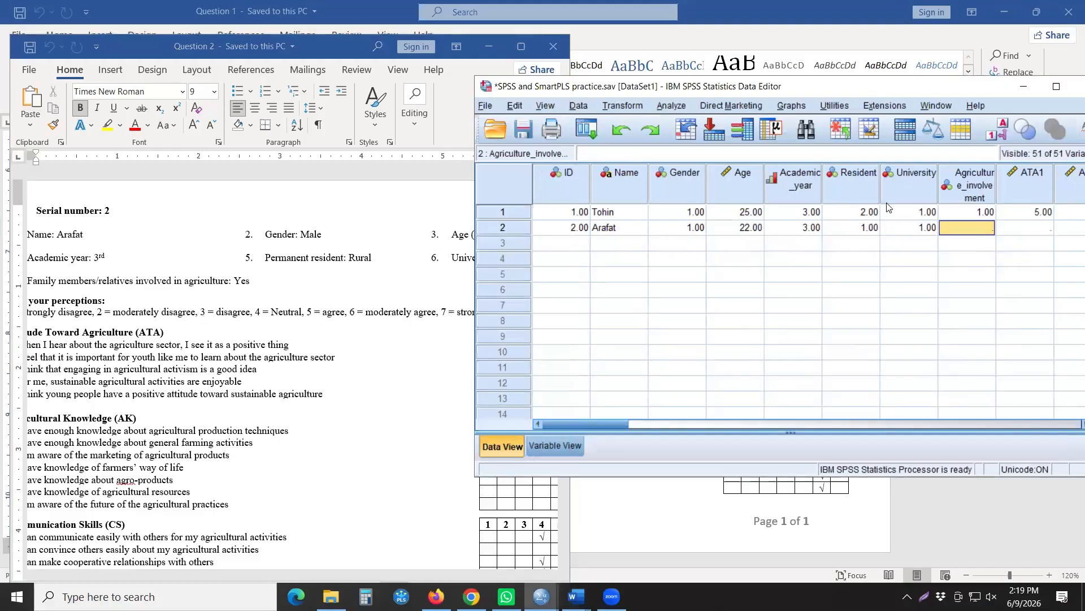
{"action": "type", "text": "1"}
{"action": "key", "text": "Return"}
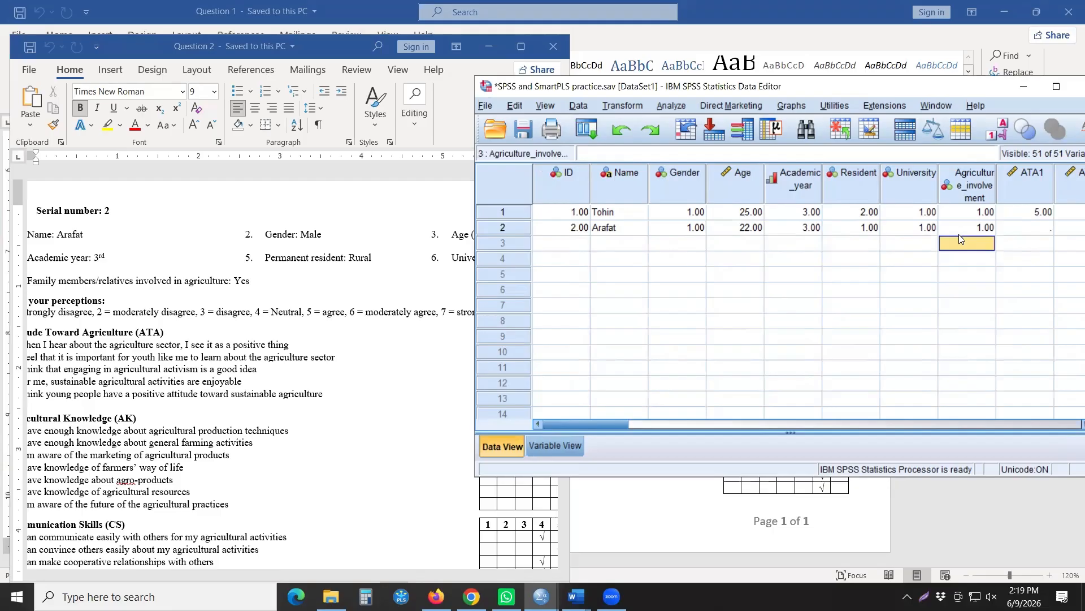
{"action": "left_click", "coordinate": [964, 229]}
{"action": "left_click", "coordinate": [1002, 131]}
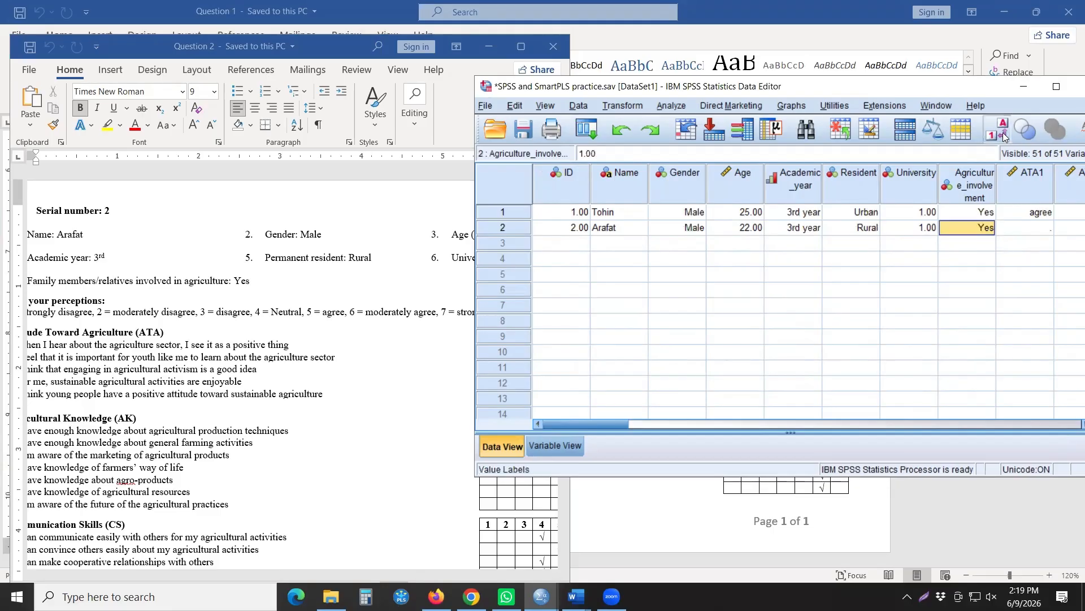
- Reposition the Question 2 document window and set its zoom to 100% so all seven answer columns fit
{"action": "left_click", "coordinate": [425, 373]}
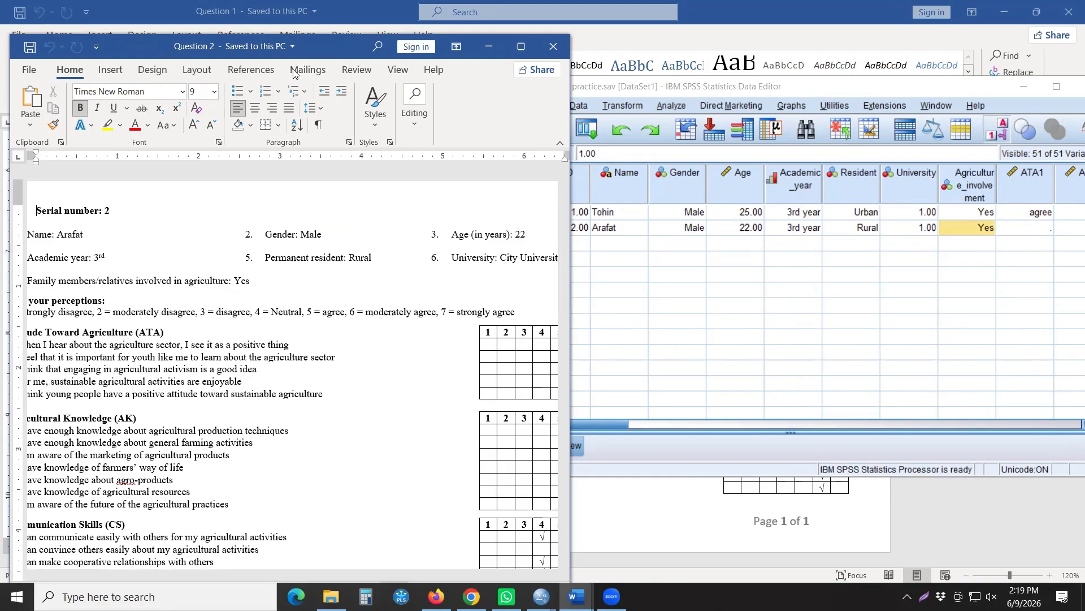
{"action": "left_click_drag", "start_coordinate": [339, 47], "coordinate": [331, 14]}
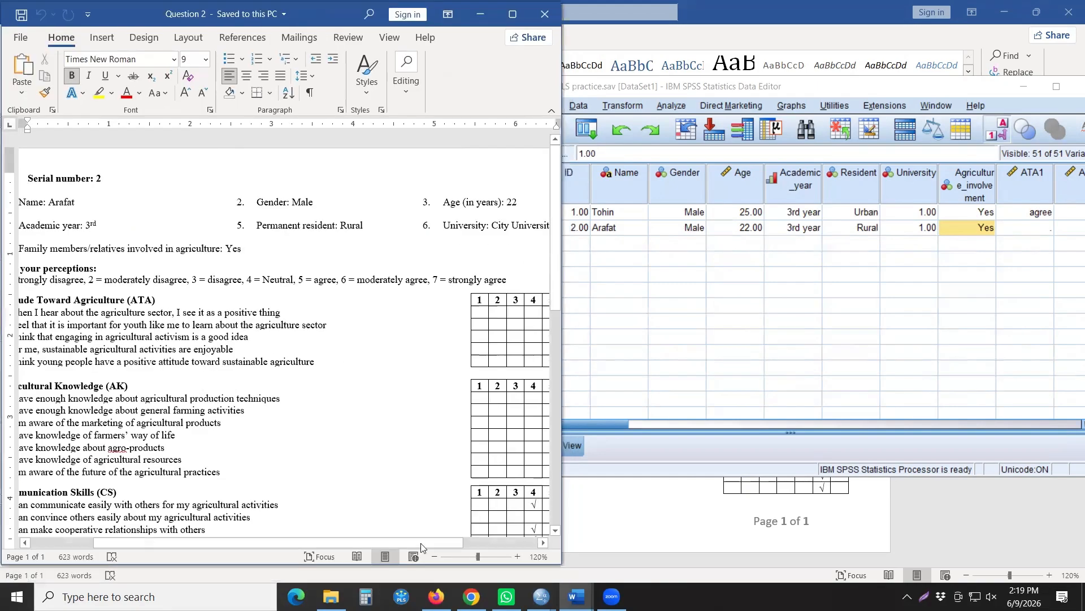
{"action": "left_click", "coordinate": [437, 557]}
{"action": "left_click", "coordinate": [437, 556]}
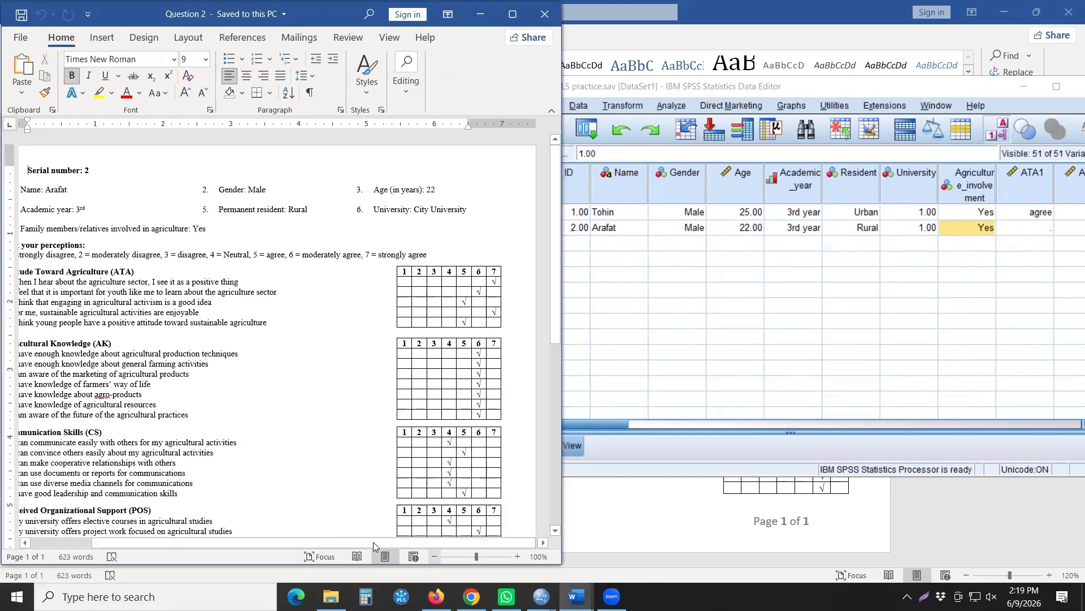
{"action": "left_click_drag", "start_coordinate": [362, 542], "coordinate": [357, 542]}
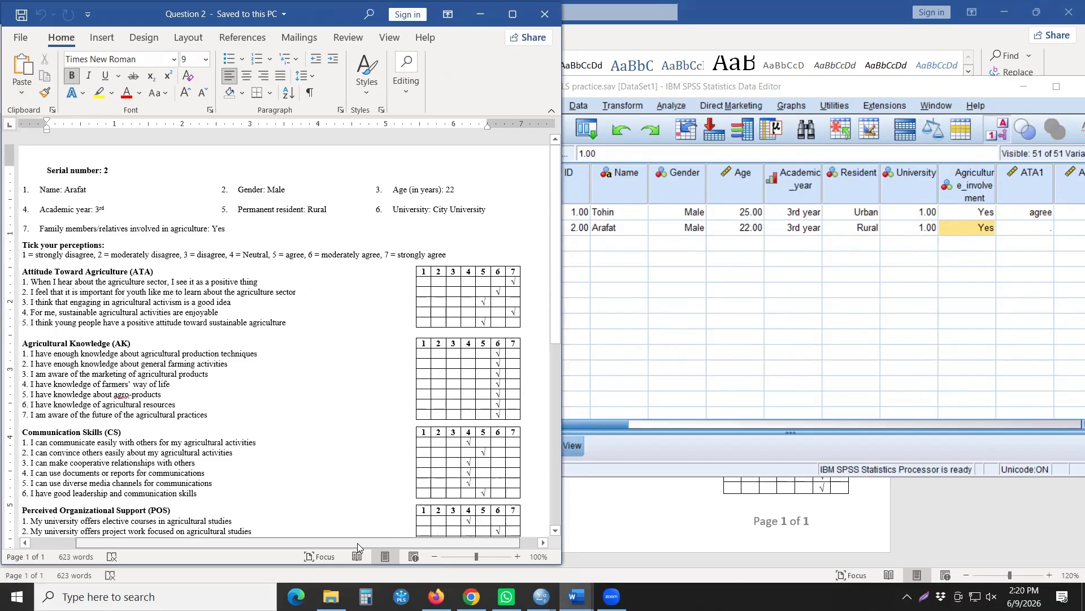
- Select respondent 2's ATA1 cell with numeric codes displayed, and narrow the SPSS Data Editor to uncover the Question 2 answer grid
{"action": "left_click", "coordinate": [744, 304]}
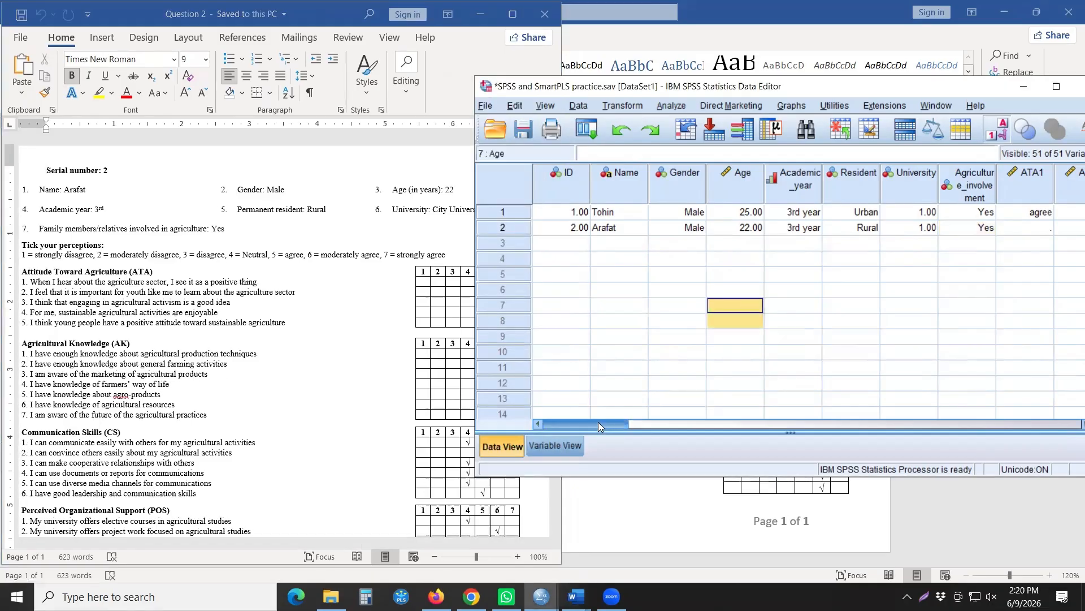
{"action": "left_click_drag", "start_coordinate": [598, 422], "coordinate": [676, 415]}
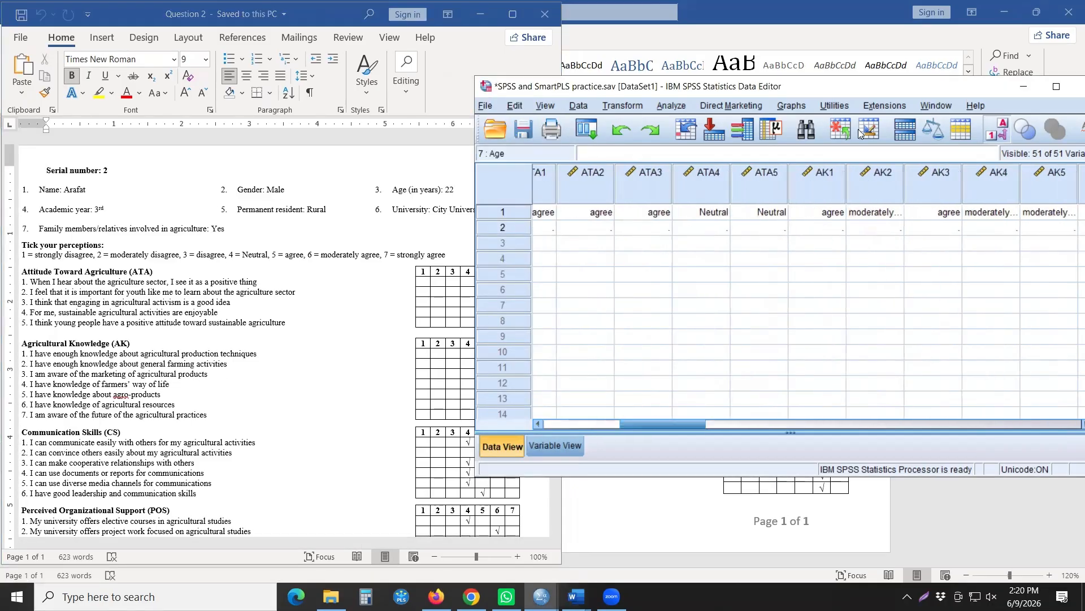
{"action": "left_click_drag", "start_coordinate": [658, 425], "coordinate": [640, 424]}
{"action": "left_click", "coordinate": [616, 227]}
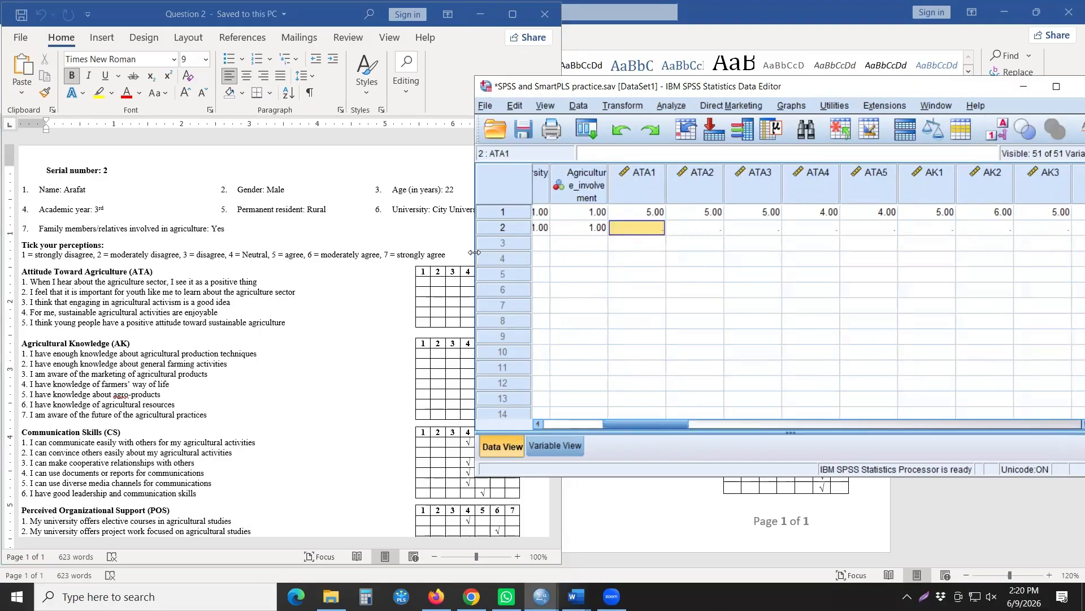
{"action": "left_click_drag", "start_coordinate": [473, 252], "coordinate": [529, 252]}
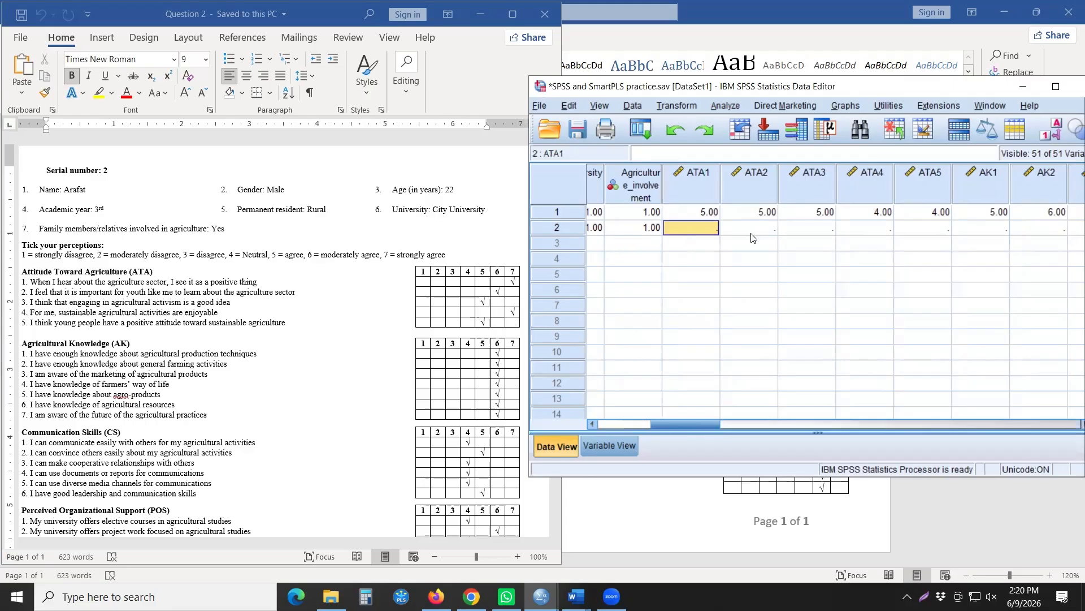
- Enter 7, 6, 5, 7 and 6 for ATA1 to ATA5 in respondent 2's row
{"action": "type", "text": "7"}
{"action": "key", "text": "Tab"}
{"action": "type", "text": "6"}
{"action": "key", "text": "Tab"}
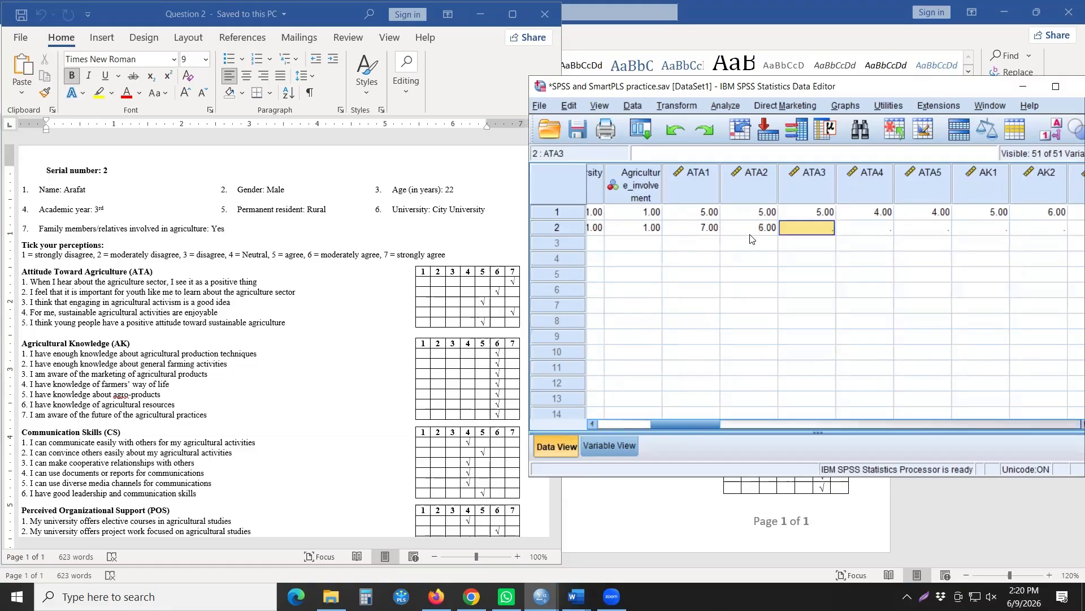
{"action": "type", "text": "5"}
{"action": "key", "text": "Tab"}
{"action": "type", "text": "7"}
{"action": "key", "text": "Tab"}
{"action": "type", "text": "6"}
{"action": "key", "text": "Tab"}
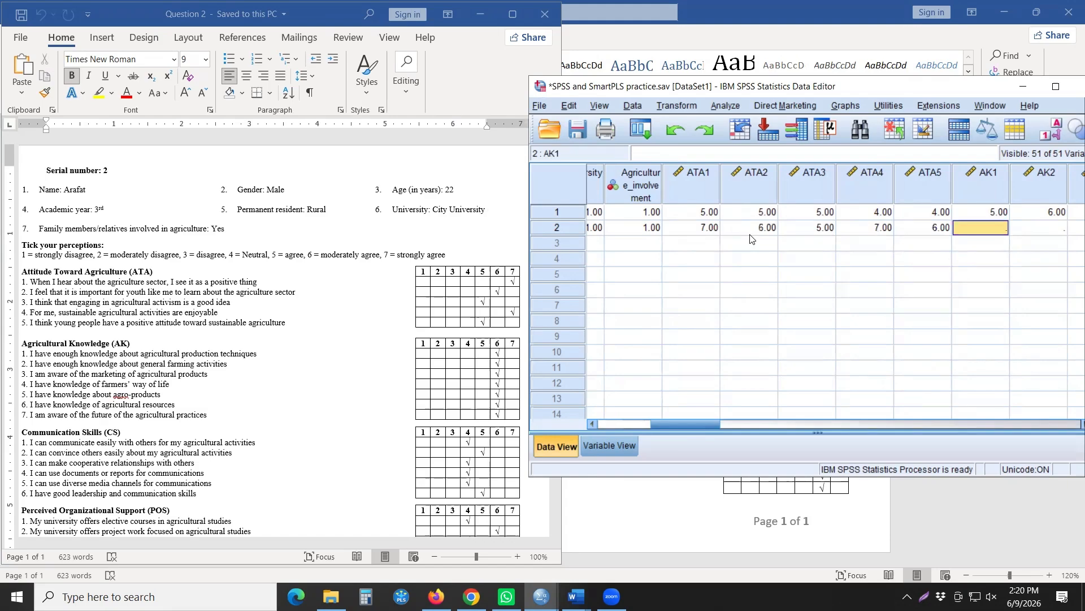
- Enter 6 for each of the Agricultural Knowledge items AK1 to AK4 in respondent 2's row
{"action": "type", "text": "6"}
{"action": "key", "text": "Tab"}
{"action": "type", "text": "6"}
{"action": "key", "text": "Tab"}
{"action": "type", "text": "6"}
{"action": "key", "text": "Tab"}
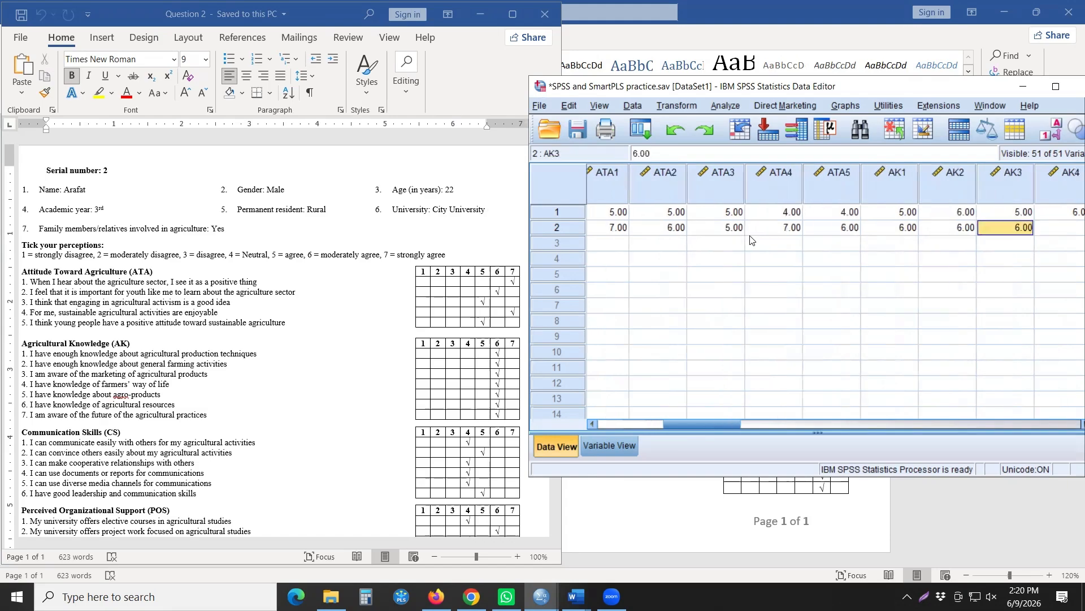
{"action": "type", "text": "6"}
{"action": "key", "text": "Tab"}
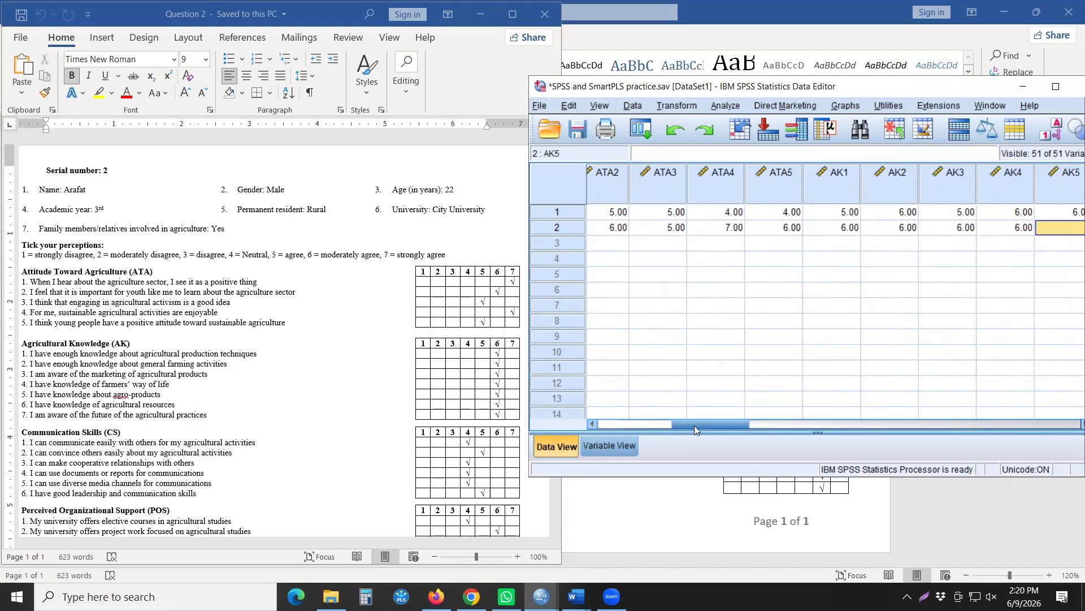
- Enter 6 for each of the remaining Agricultural Knowledge items AK5 to AK7 in respondent 2's row
{"action": "left_click_drag", "start_coordinate": [694, 425], "coordinate": [750, 426]}
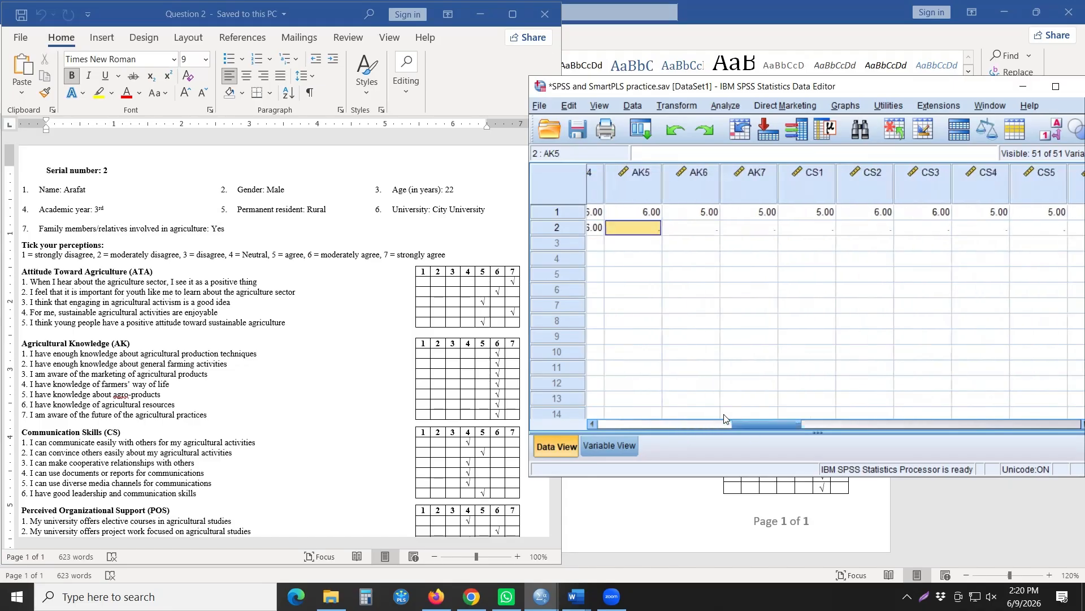
{"action": "type", "text": "6"}
{"action": "key", "text": "Tab"}
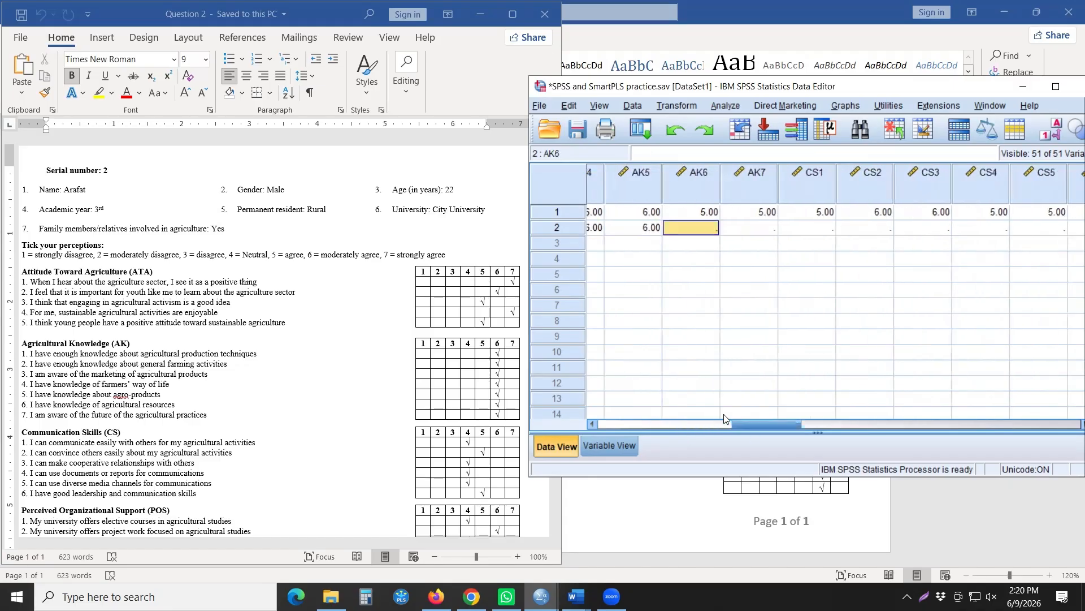
{"action": "type", "text": "6"}
{"action": "key", "text": "Tab"}
{"action": "type", "text": "6"}
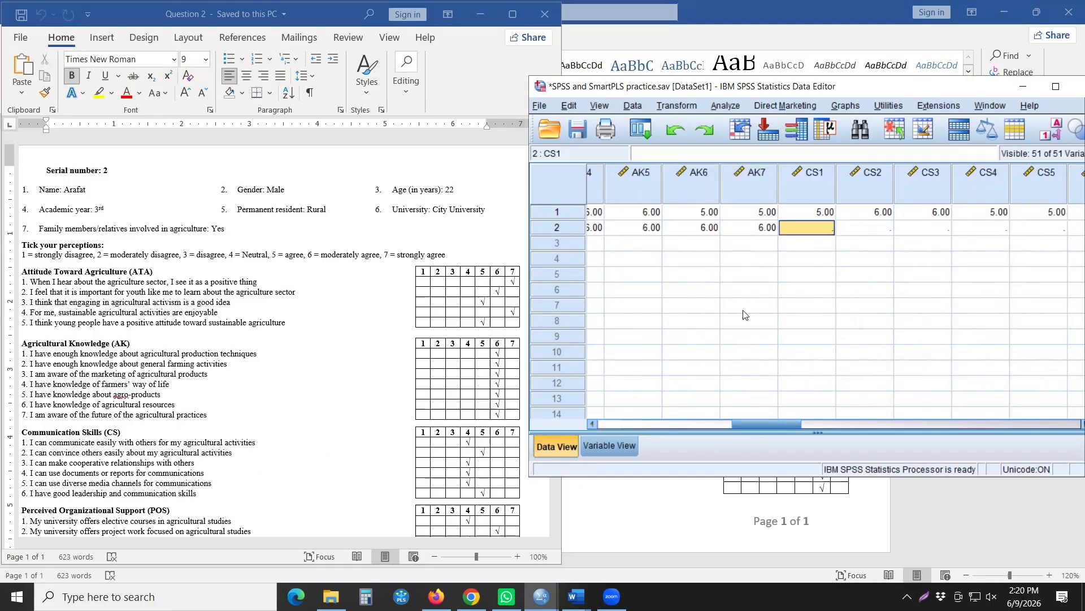
- Enter the Communication Skills answers 4, 5, 4, 4, 4 and 5 for CS1 to CS6 in respondent 2's row
{"action": "type", "text": "4"}
{"action": "key", "text": "Tab"}
{"action": "type", "text": "5"}
{"action": "key", "text": "Tab"}
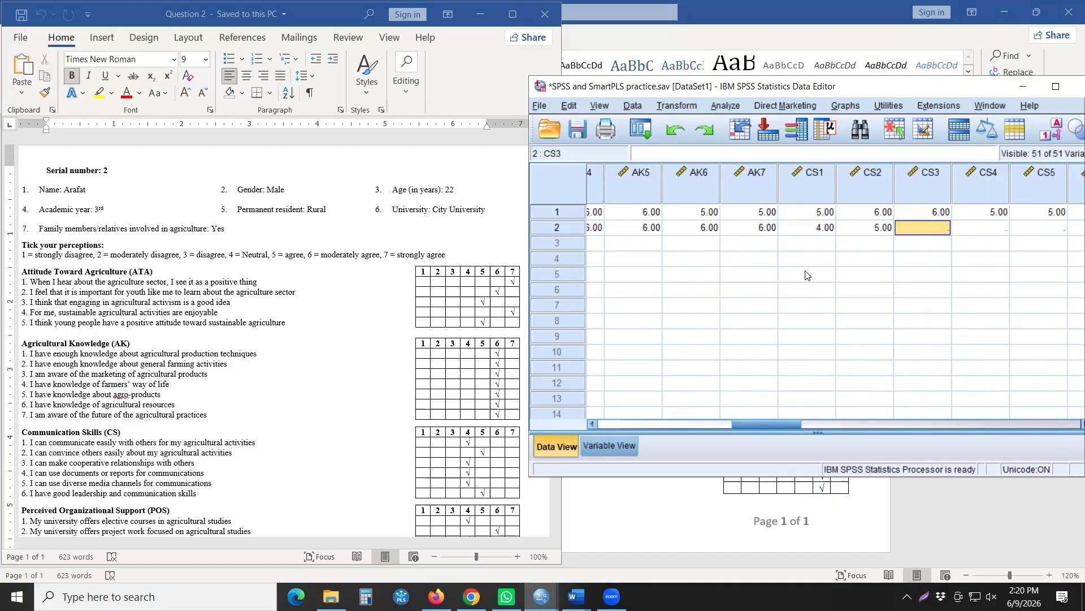
{"action": "type", "text": "4"}
{"action": "key", "text": "Tab"}
{"action": "type", "text": "4"}
{"action": "key", "text": "Tab"}
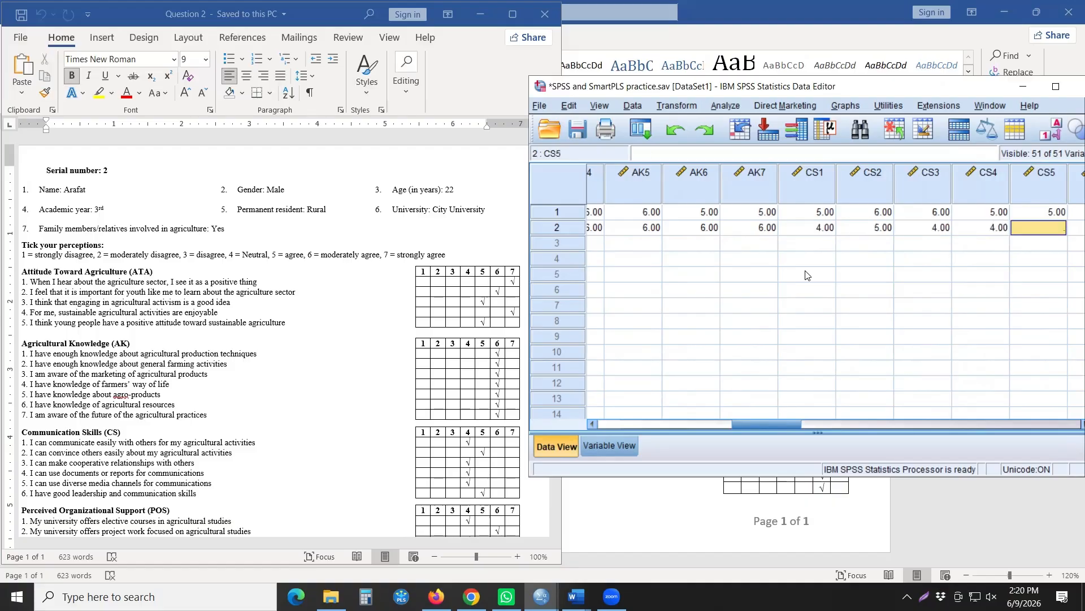
{"action": "type", "text": "4"}
{"action": "key", "text": "Tab"}
{"action": "type", "text": "5"}
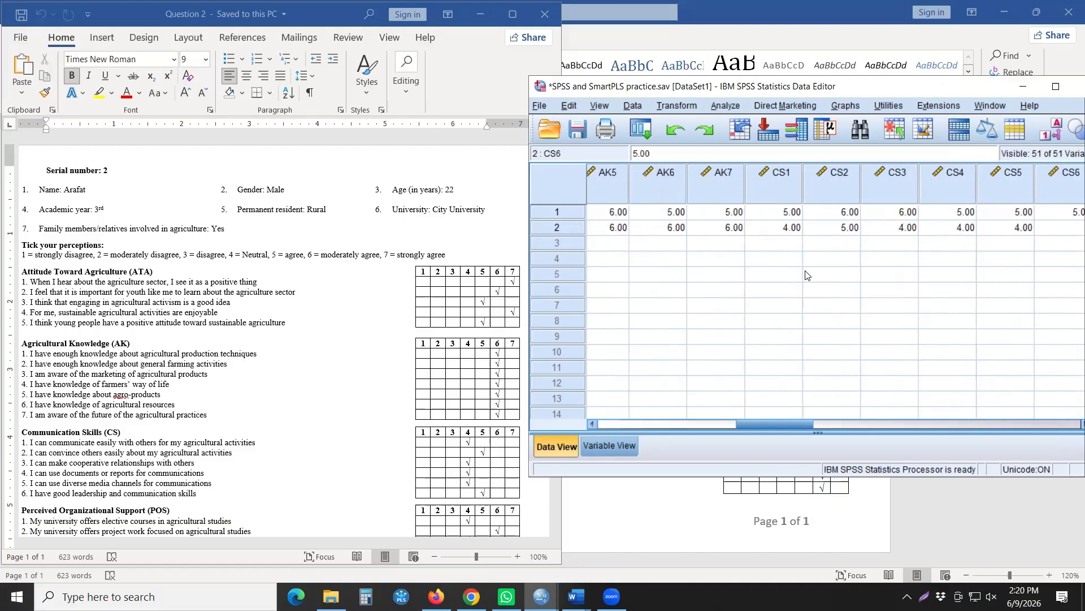
{"action": "key", "text": "Tab"}
- Enter the Perceived Organizational Support answers 4, 6, 4, 5 and 6 for POS1 to POS5 in respondent 2's row
{"action": "scroll", "coordinate": [283, 463], "scroll_direction": "down", "scroll_amount": 3}
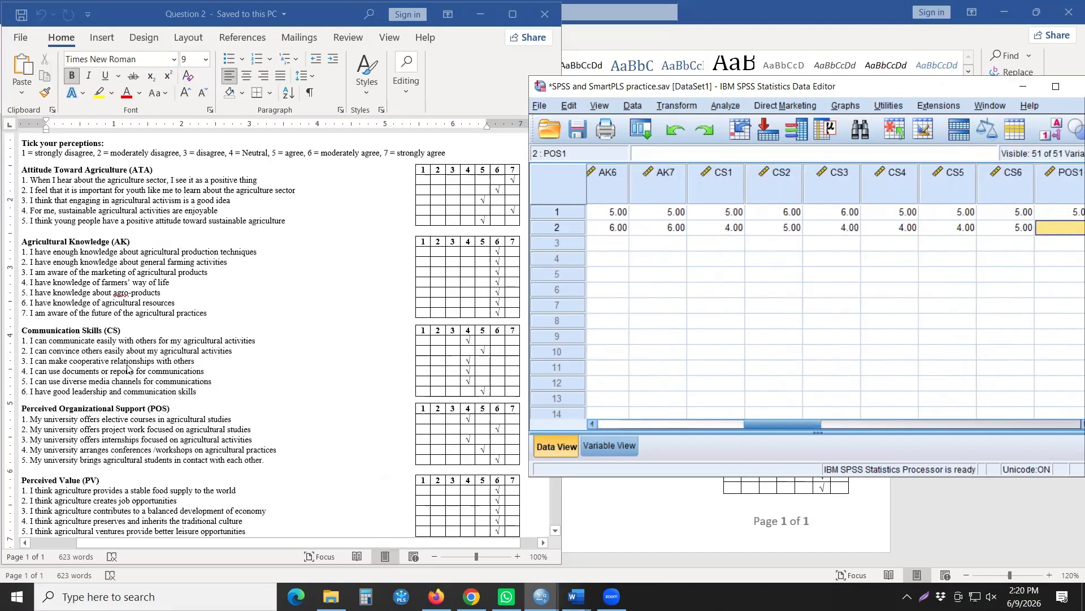
{"action": "scroll", "coordinate": [490, 407], "scroll_direction": "down", "scroll_amount": 1}
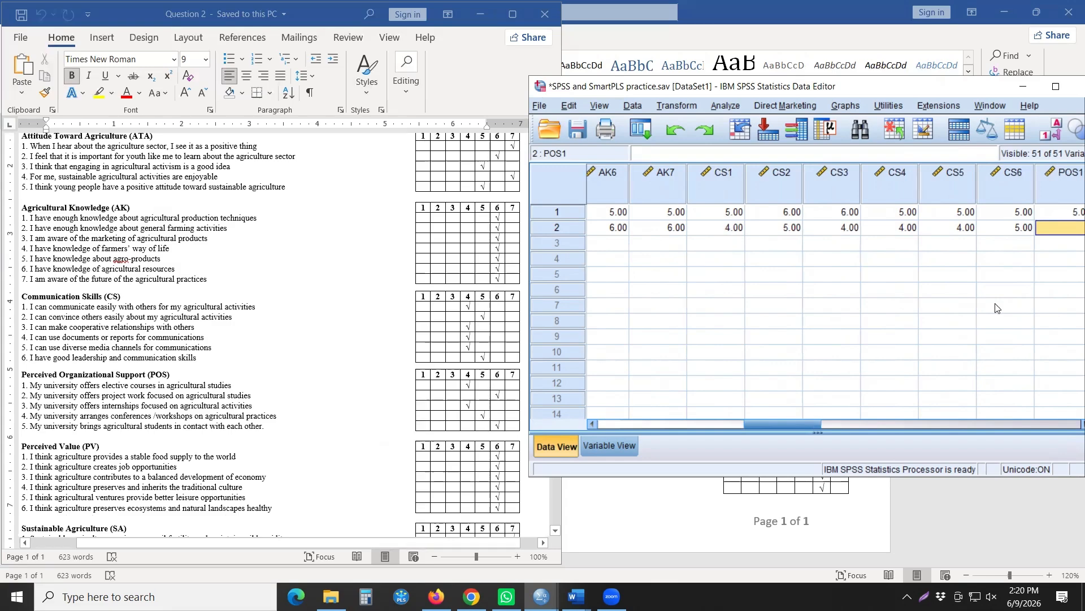
{"action": "key", "text": "Right"}
{"action": "key", "text": "Right"}
{"action": "key", "text": "Right"}
{"action": "key", "text": "Right"}
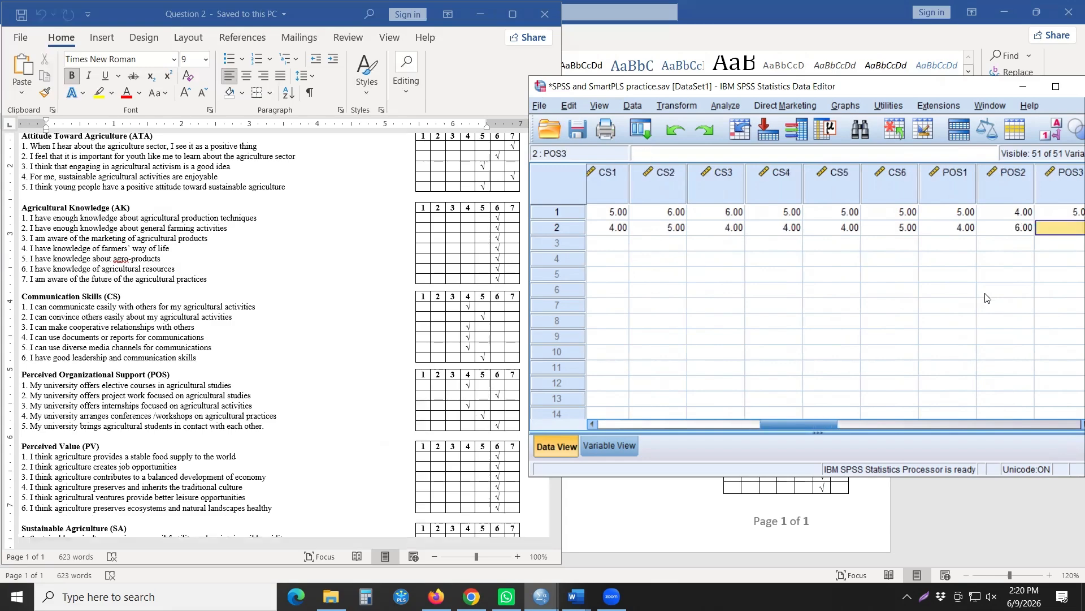
{"action": "key", "text": "Right"}
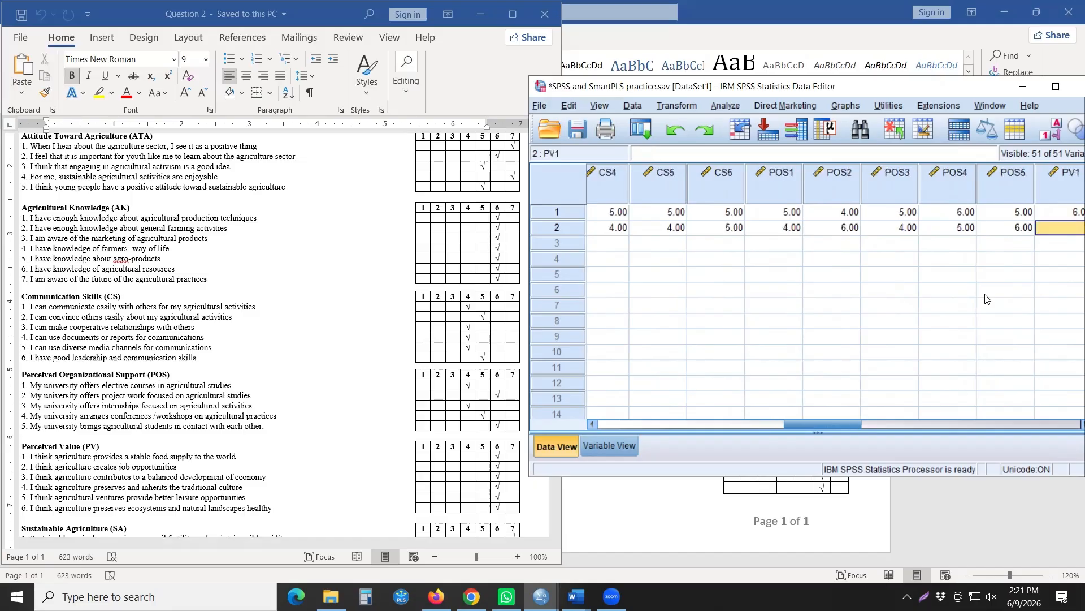
- Enter 6 for each of the Perceived Value items PV1 to PV6 in respondent 2's row
{"action": "scroll", "coordinate": [523, 395], "scroll_direction": "down", "scroll_amount": 2}
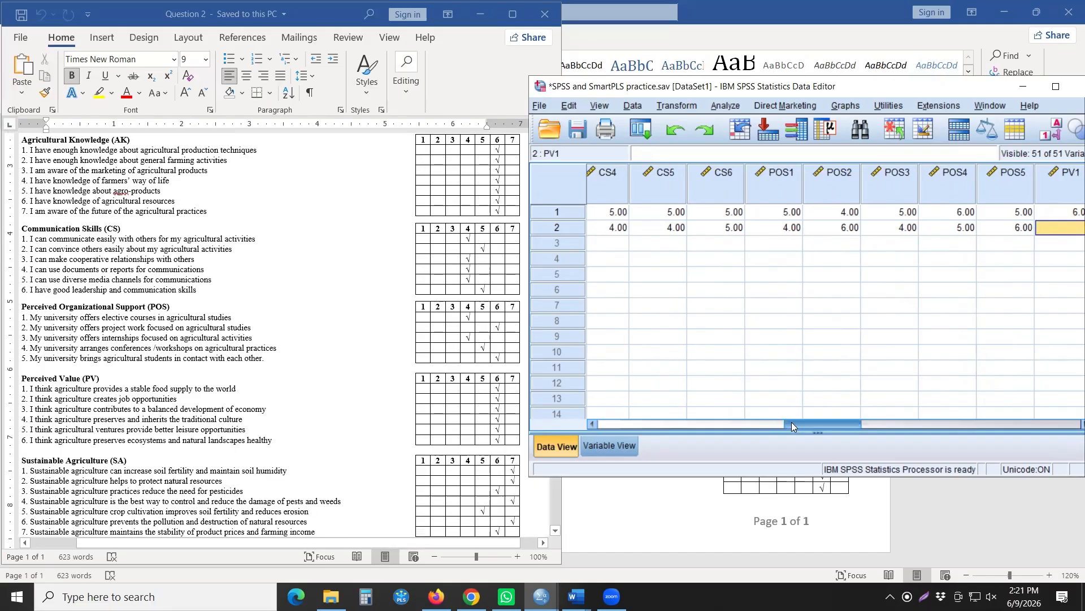
{"action": "left_click_drag", "start_coordinate": [791, 424], "coordinate": [839, 425]}
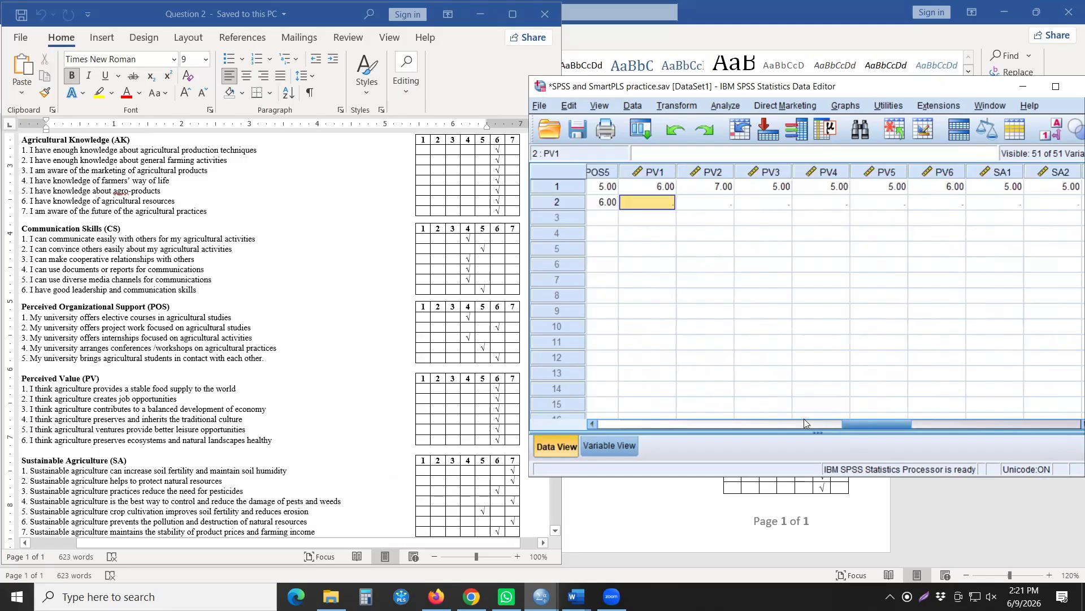
{"action": "type", "text": "6\t6\t6\t6\t6"}
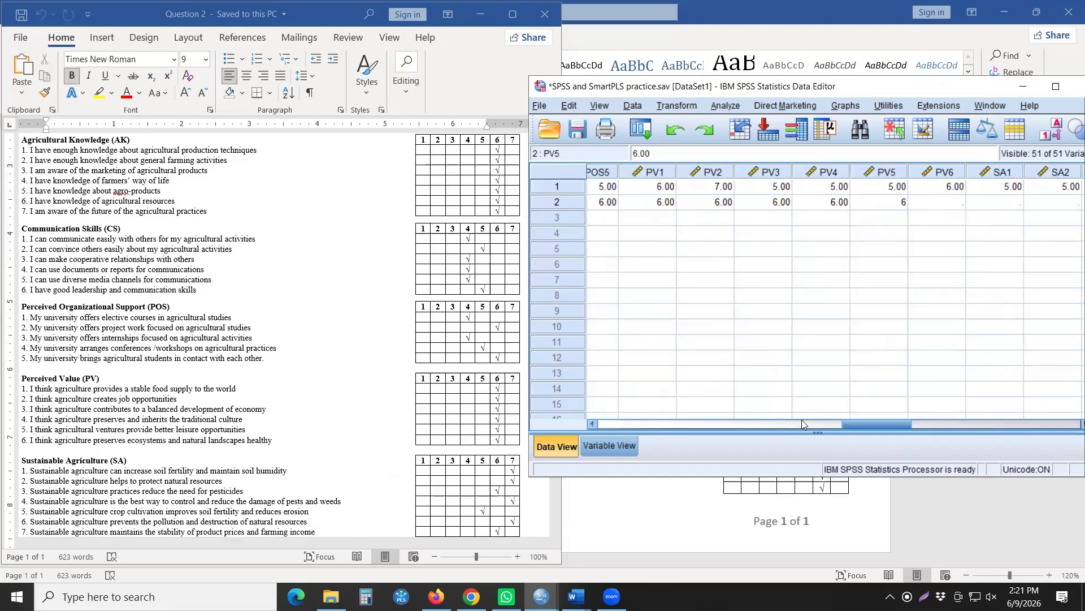
{"action": "key", "text": "Tab"}
{"action": "type", "text": "6"}
{"action": "key", "text": "Tab"}
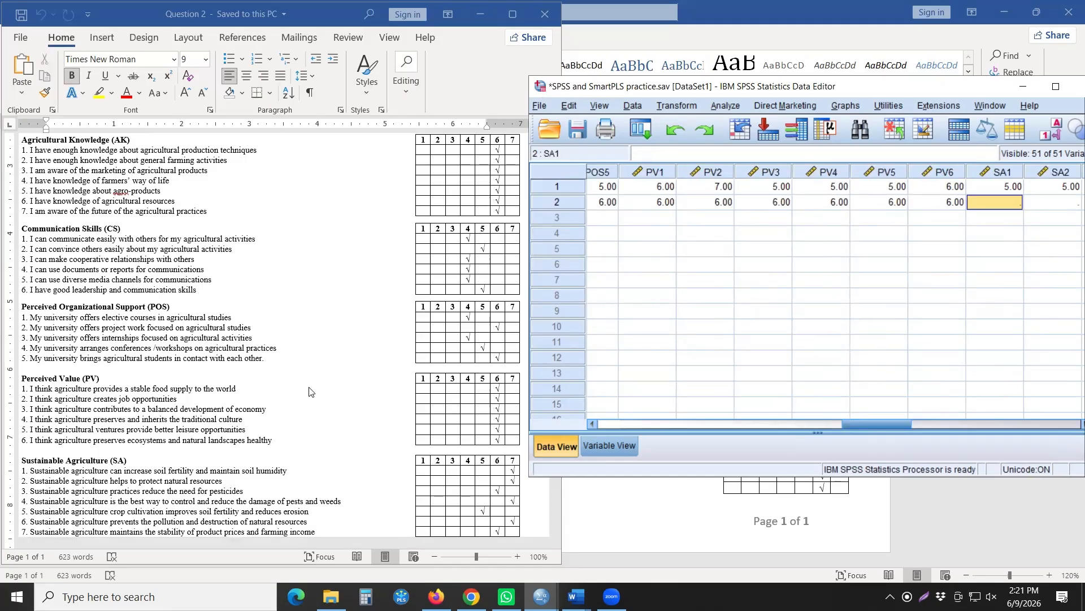
- Enter the Sustainable Agriculture answers 7, 7 and 6 for SA1 to SA3 in respondent 2's row
{"action": "scroll", "coordinate": [315, 388], "scroll_direction": "down", "scroll_amount": 1}
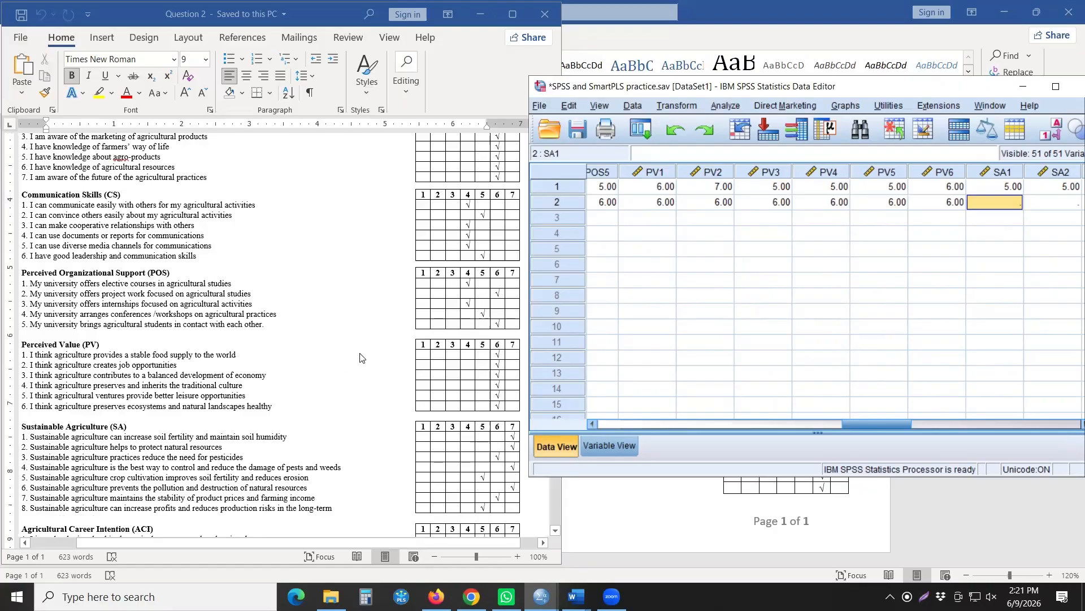
{"action": "scroll", "coordinate": [427, 392], "scroll_direction": "down", "scroll_amount": 1}
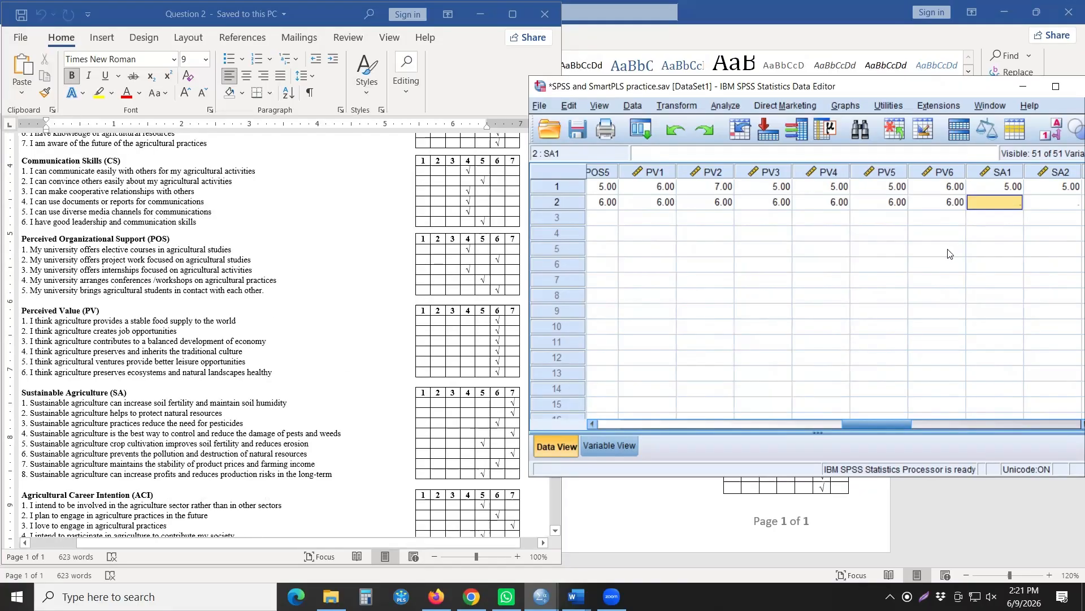
{"action": "type", "text": "7"}
{"action": "key", "text": "Tab"}
{"action": "type", "text": "7"}
{"action": "key", "text": "Tab"}
{"action": "type", "text": "6"}
{"action": "key", "text": "Tab"}
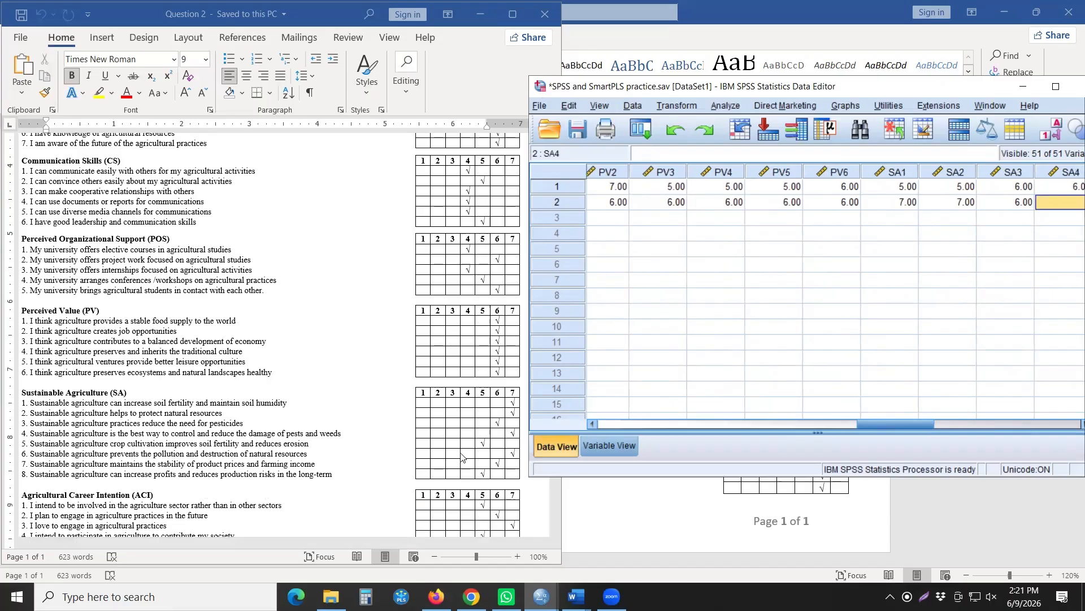
- Enter 7, 6 and 7 for SA4 to SA6 in respondent 2's row
{"action": "type", "text": "7"}
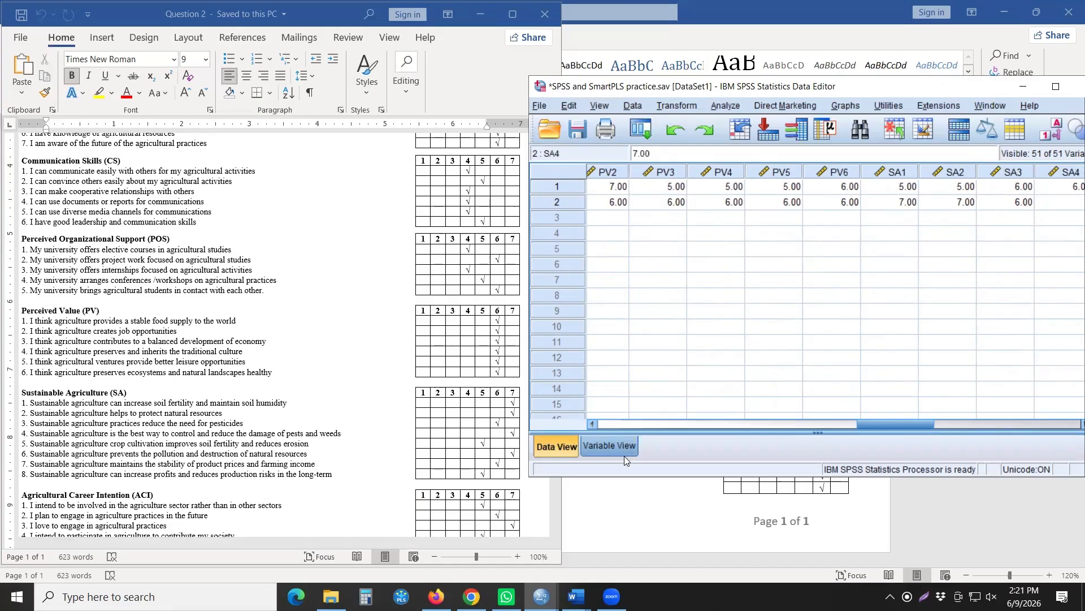
{"action": "key", "text": "Tab"}
{"action": "type", "text": "6"}
{"action": "key", "text": "Tab"}
{"action": "type", "text": "7"}
{"action": "key", "text": "Tab"}
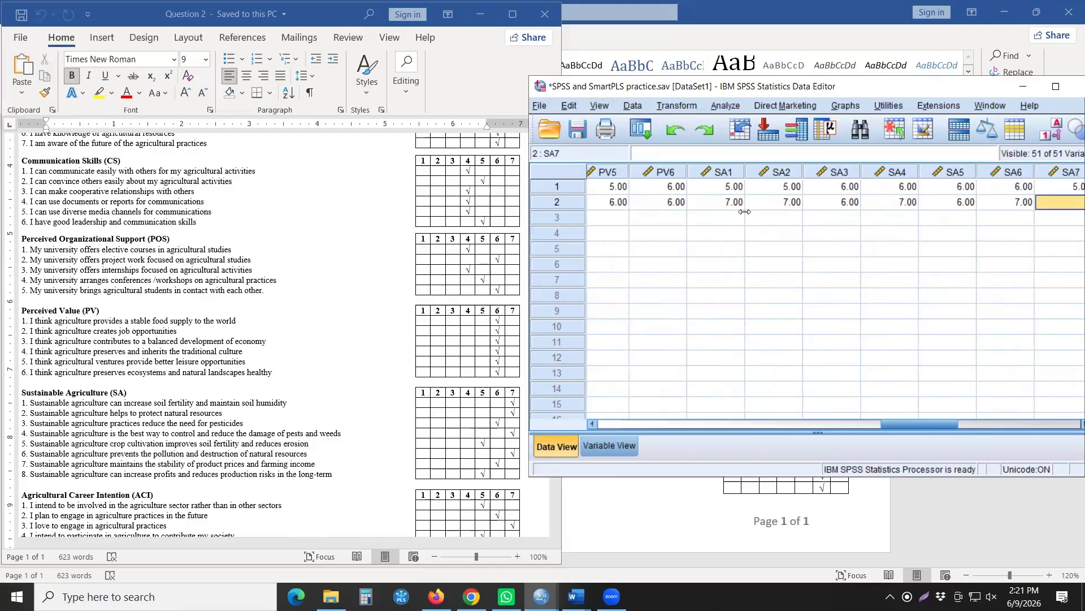
- Check respondent 2's SA1 to SA5 entries against the questionnaire and correct SA5 to 5
{"action": "left_click", "coordinate": [719, 203]}
{"action": "left_click", "coordinate": [771, 203]}
{"action": "left_click", "coordinate": [848, 204]}
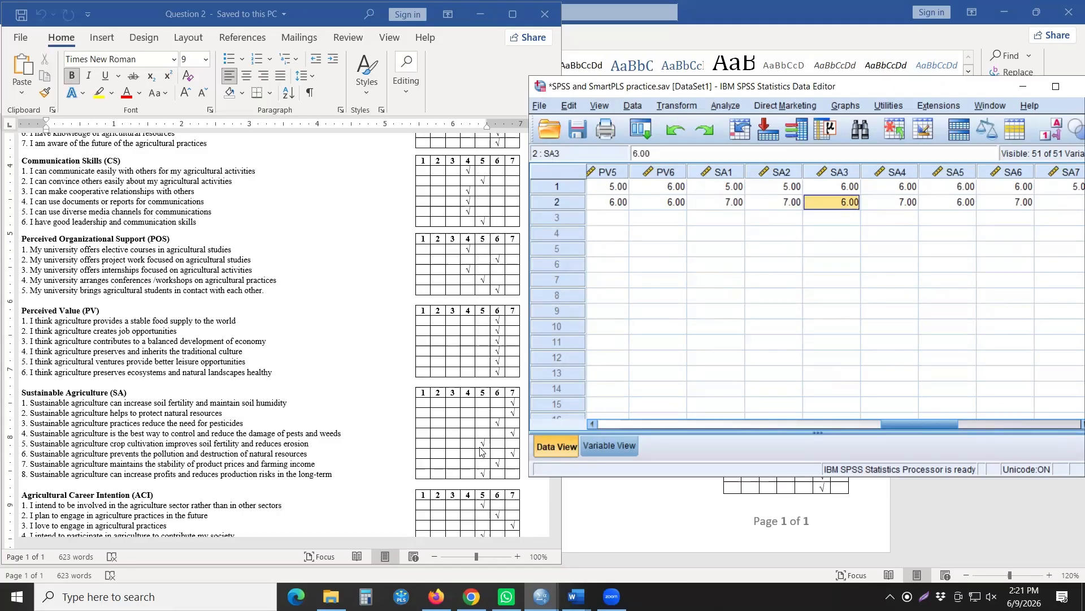
{"action": "left_click", "coordinate": [887, 208]}
{"action": "left_click", "coordinate": [967, 209]}
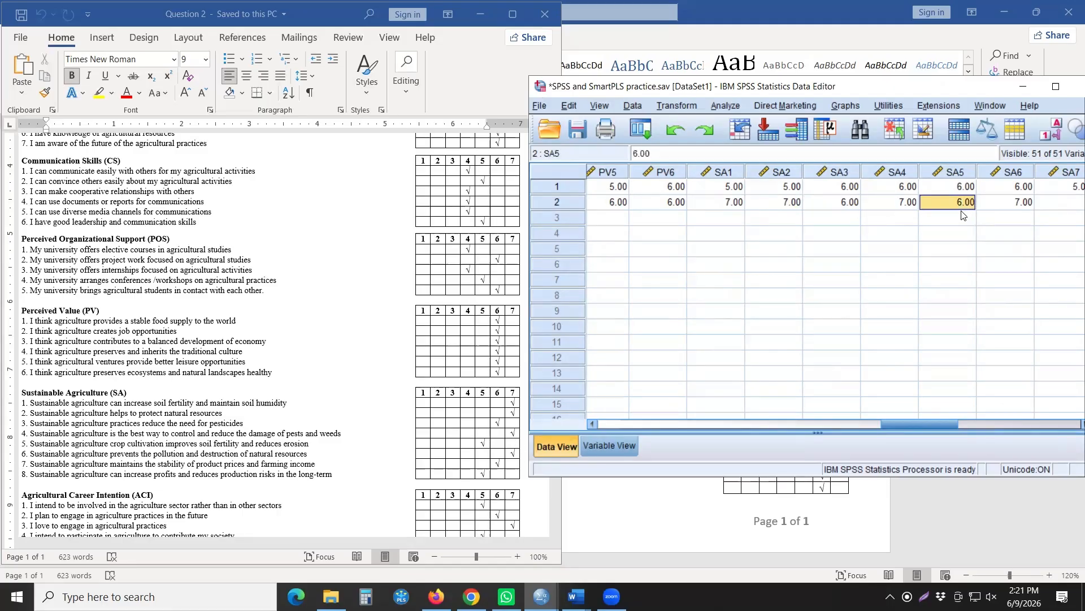
{"action": "type", "text": "5"}
{"action": "key", "text": "Tab"}
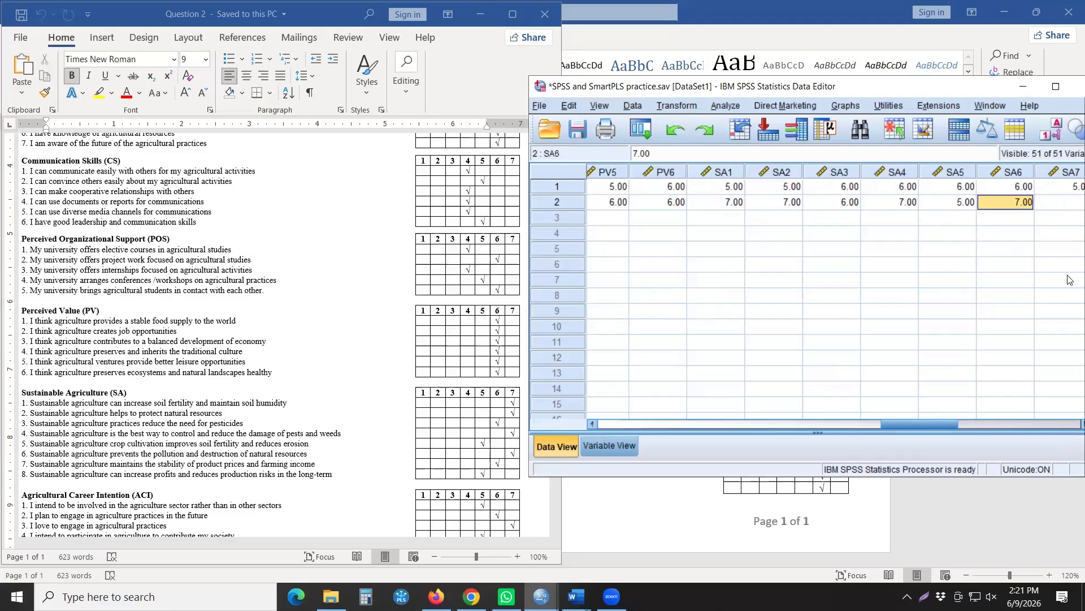
{"action": "key", "text": "Tab"}
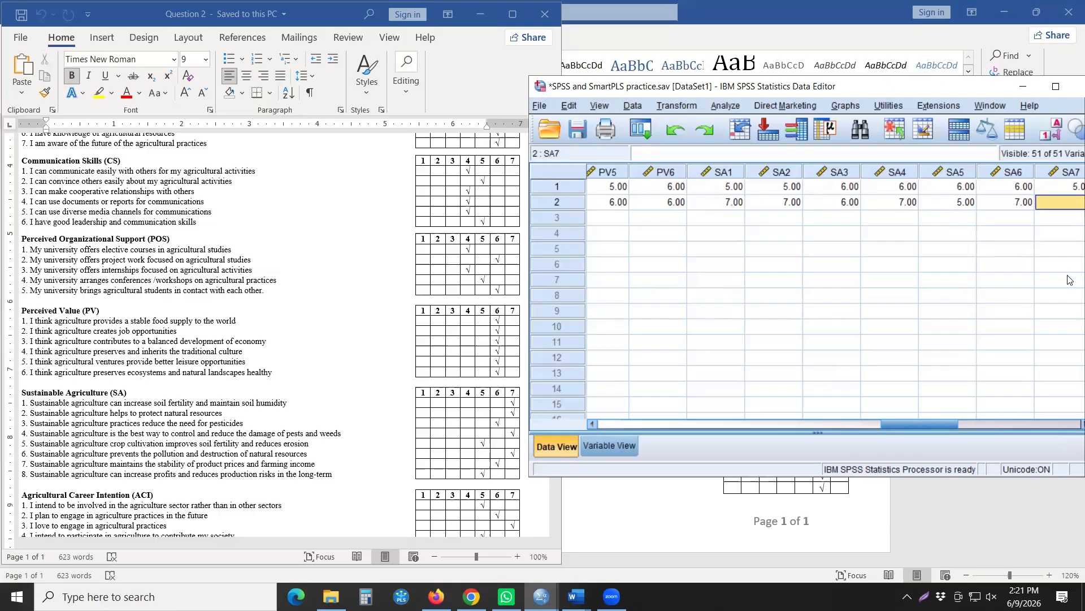
- Enter 6 for SA7 and 5 for SA8 in respondent 2's row
{"action": "type", "text": "6"}
{"action": "key", "text": "Tab"}
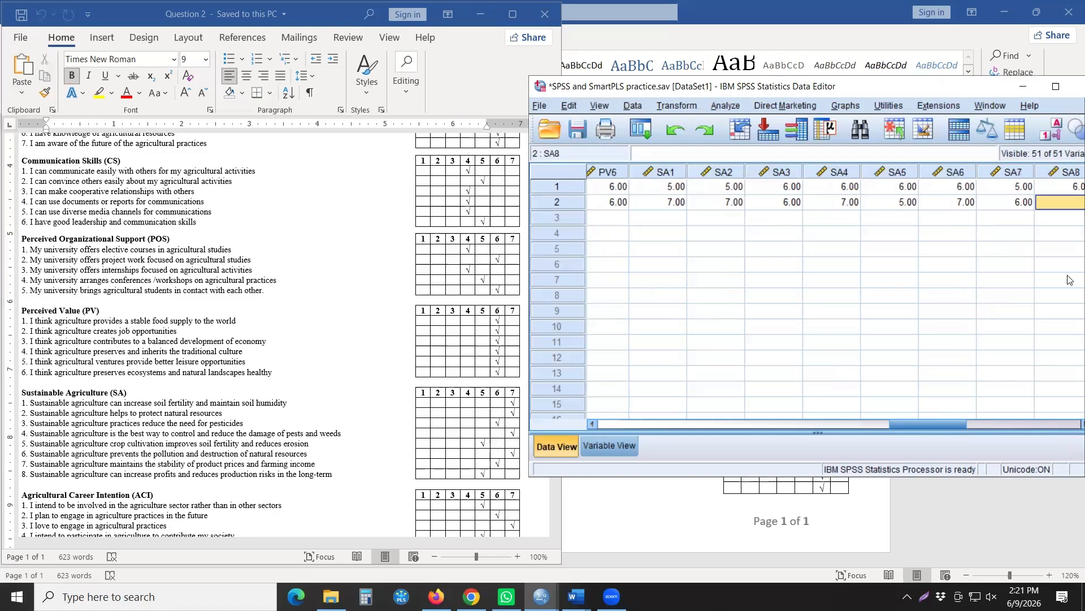
{"action": "type", "text": "5"}
{"action": "key", "text": "Tab"}
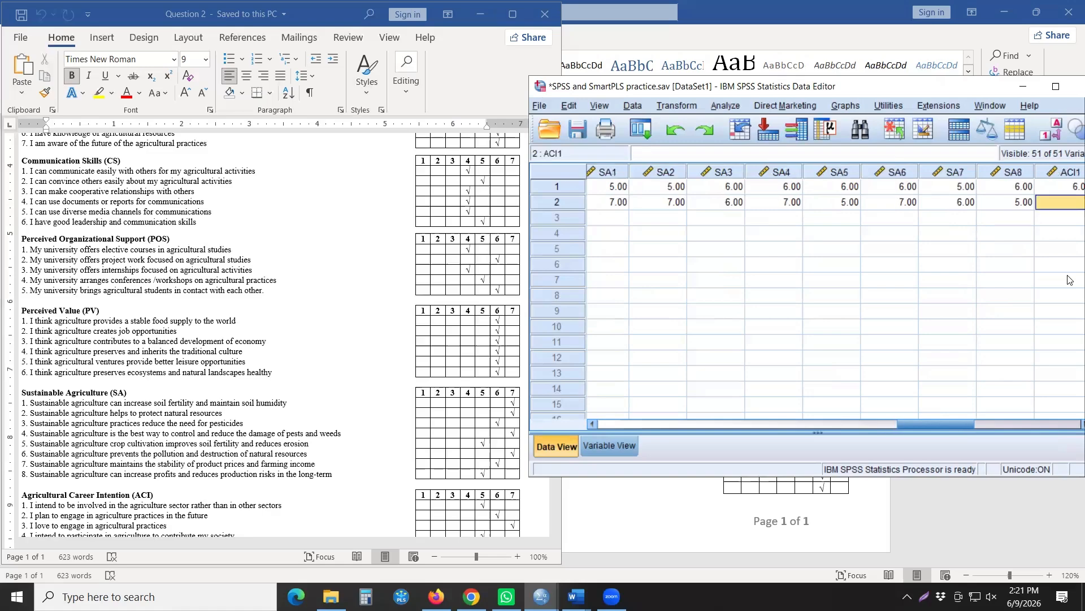
- Enter the Agricultural Career Intention answers 5, 6 and 7 for ACI1 to ACI3 in respondent 2's row
{"action": "scroll", "coordinate": [410, 453], "scroll_direction": "down", "scroll_amount": 1}
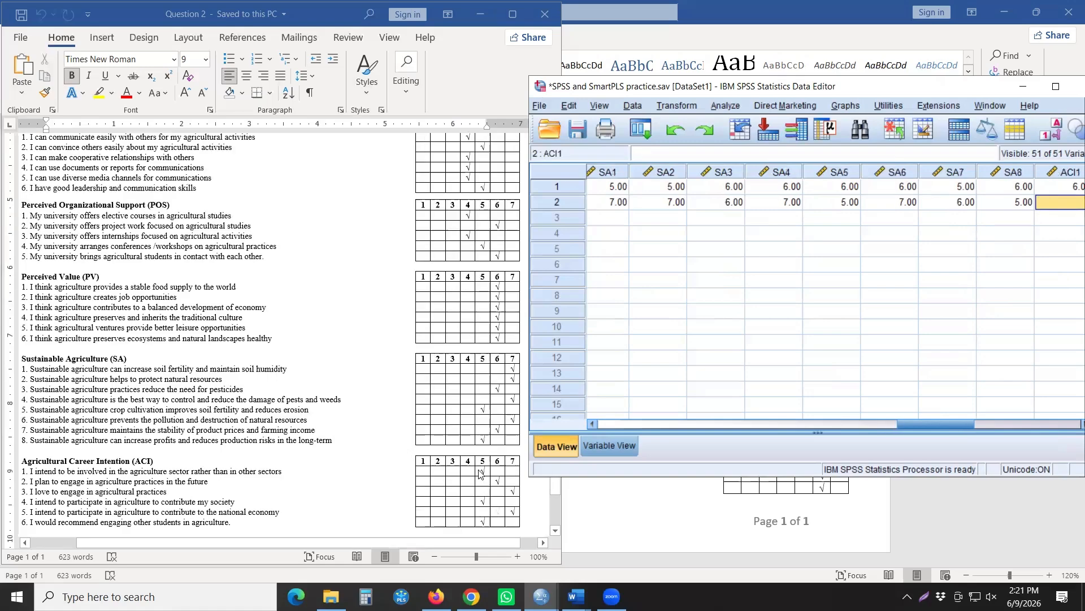
{"action": "key", "text": "Tab"}
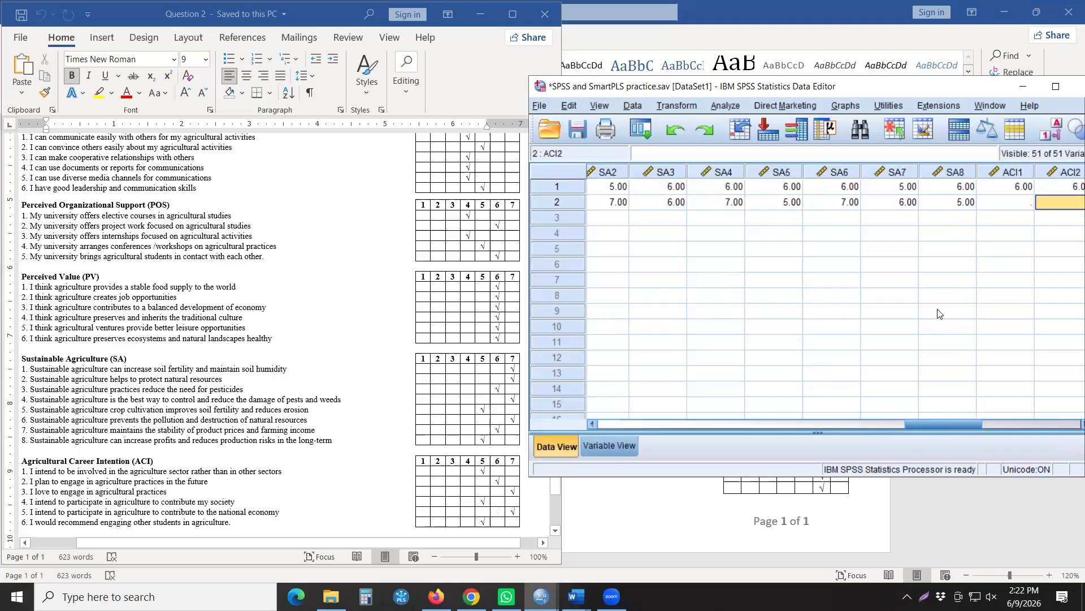
{"action": "key", "text": "Left"}
{"action": "type", "text": "5"}
{"action": "key", "text": "Tab"}
{"action": "type", "text": "6"}
{"action": "key", "text": "Tab"}
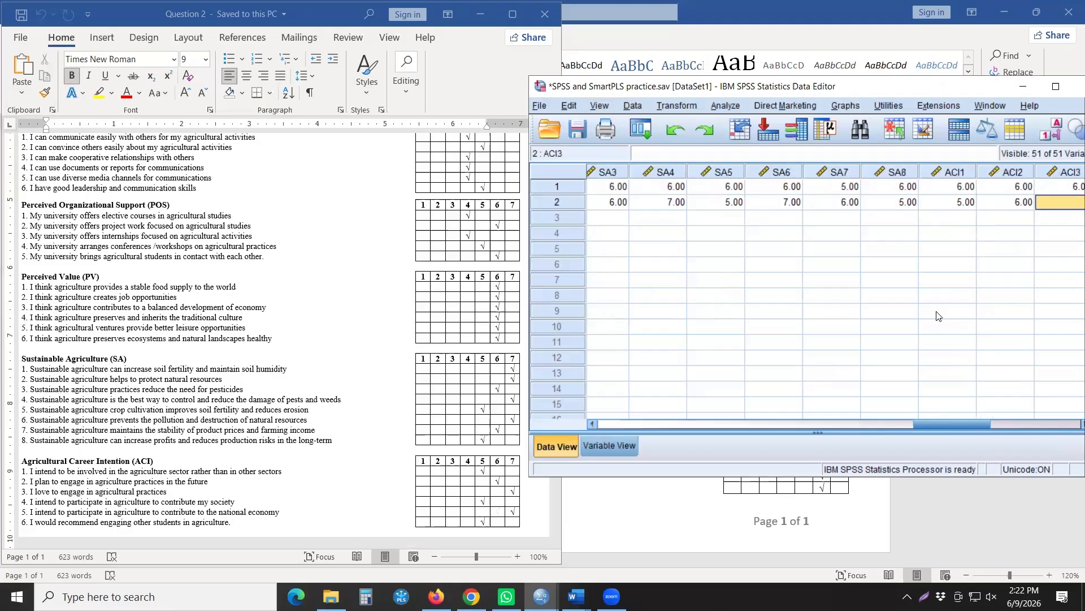
{"action": "type", "text": "7"}
{"action": "key", "text": "Tab"}
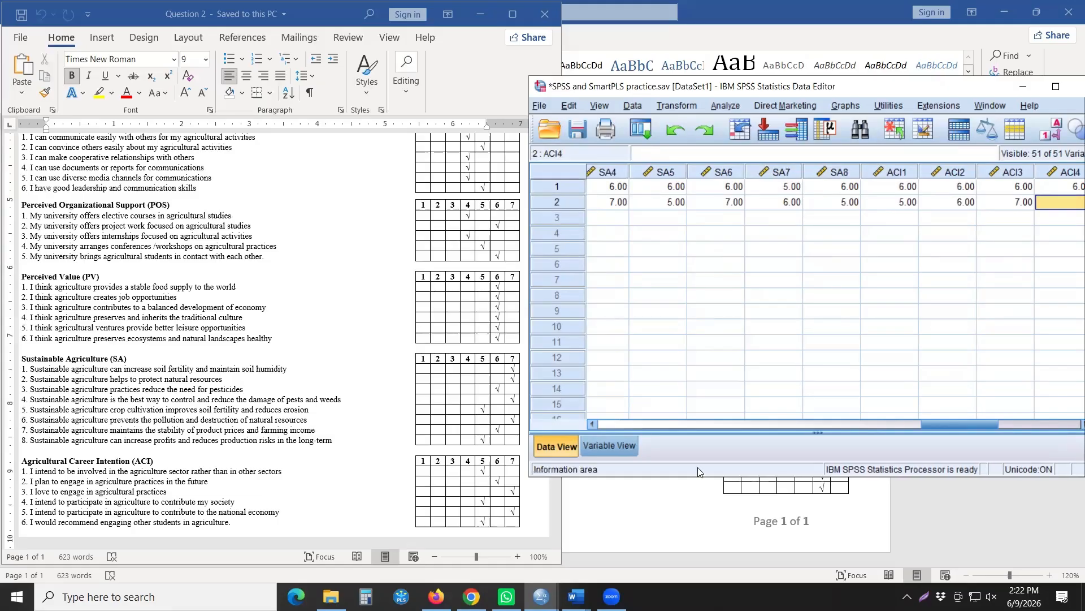
- Enter 5, 7 and 5 for ACI4 to ACI6 to complete respondent 2's row
{"action": "type", "text": "5"}
{"action": "key", "text": "Tab"}
{"action": "type", "text": "7"}
{"action": "key", "text": "Tab"}
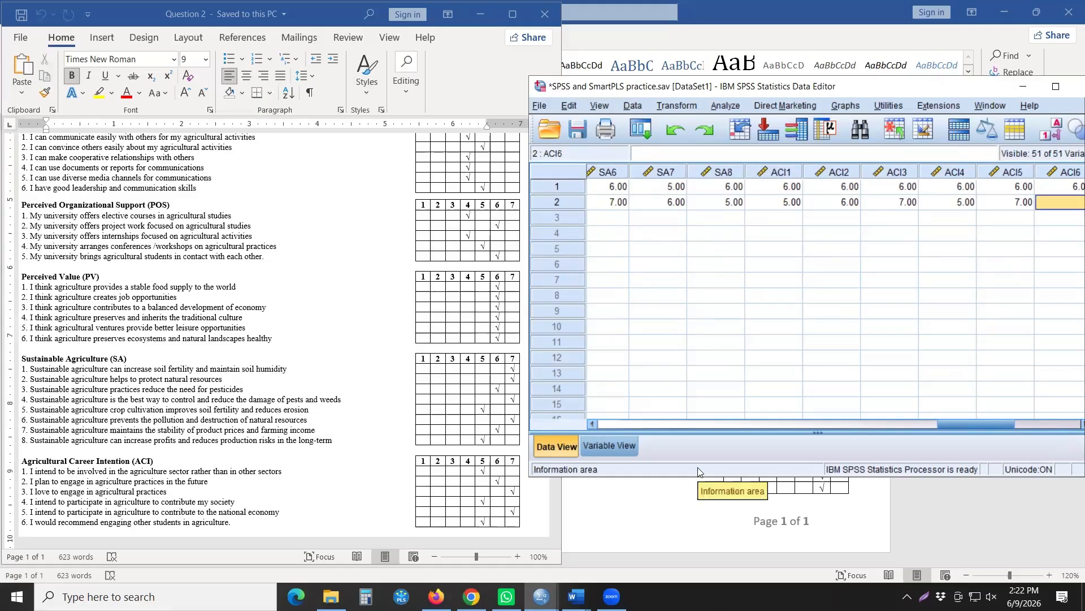
{"action": "type", "text": "5"}
{"action": "key", "text": "Tab"}
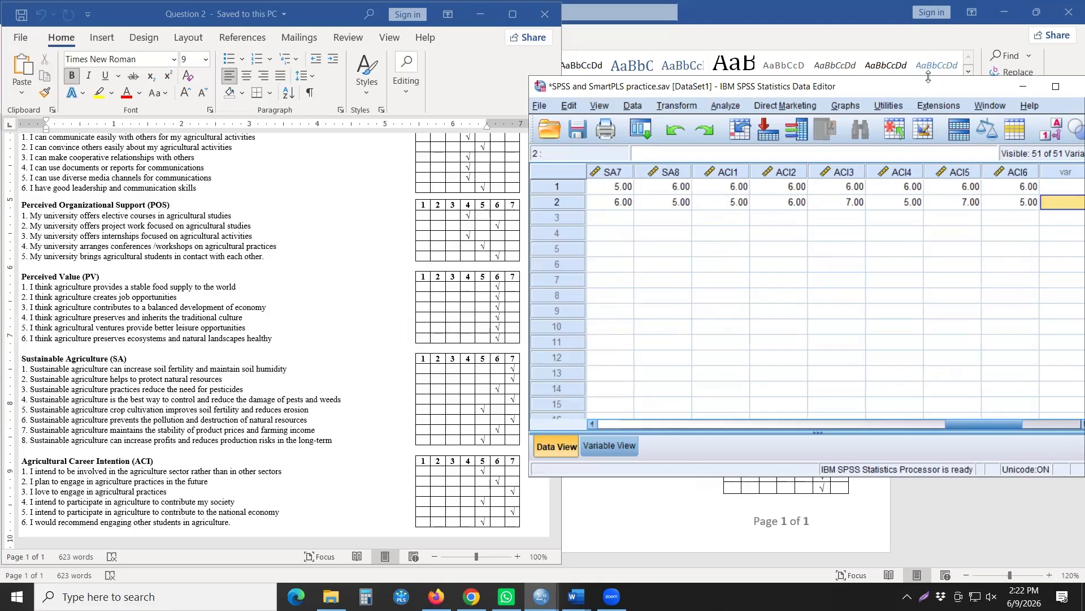
- Maximize the Data Editor and review both respondents' rows back to the ID and Gender columns
{"action": "double_click", "coordinate": [878, 94]}
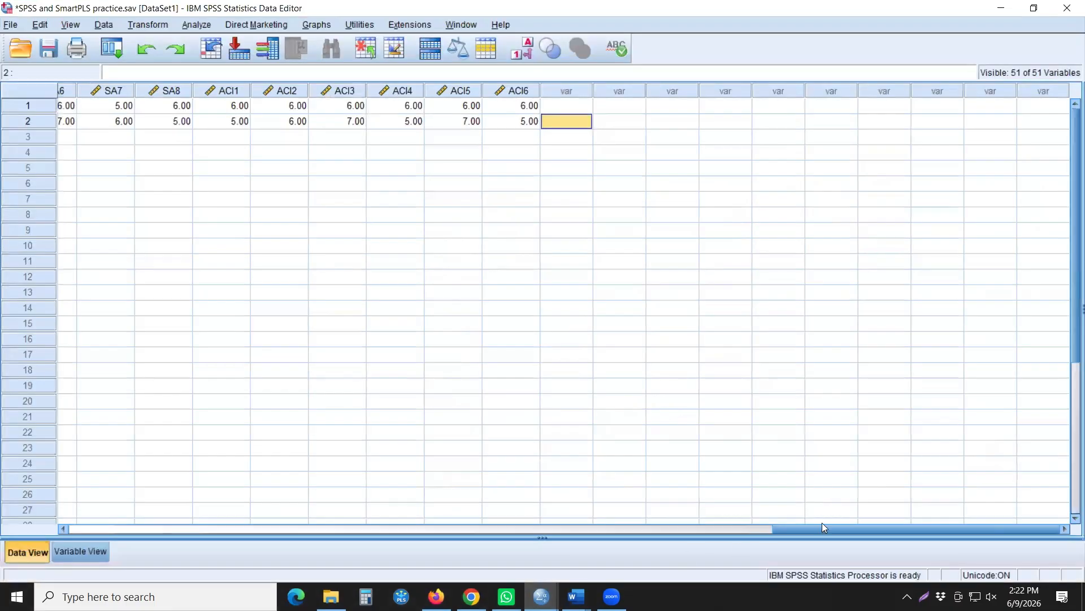
{"action": "left_click_drag", "start_coordinate": [822, 526], "coordinate": [174, 505]}
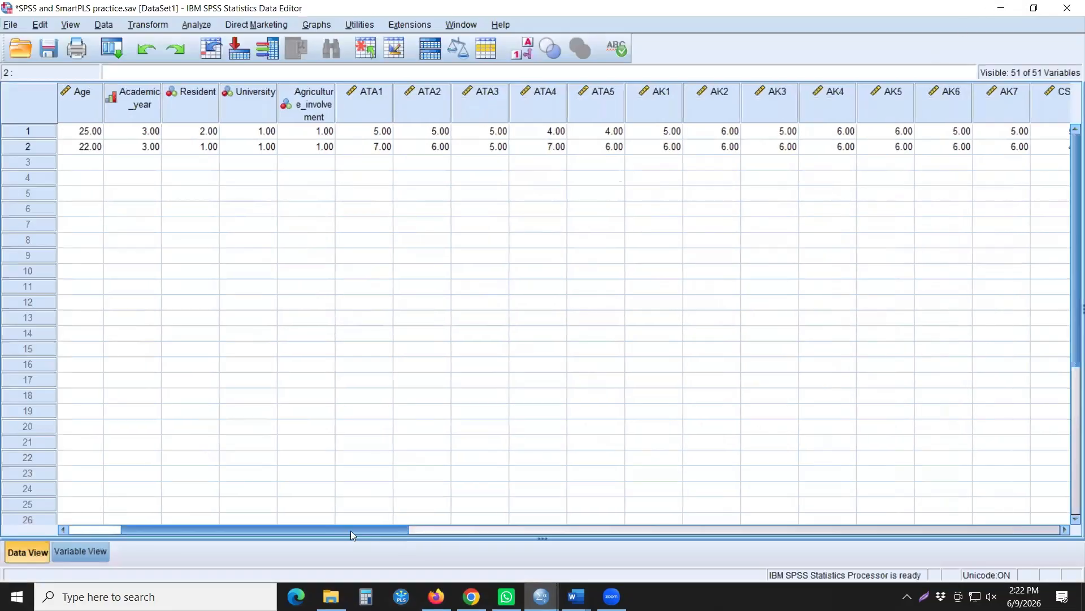
{"action": "left_click_drag", "start_coordinate": [351, 531], "coordinate": [273, 525]}
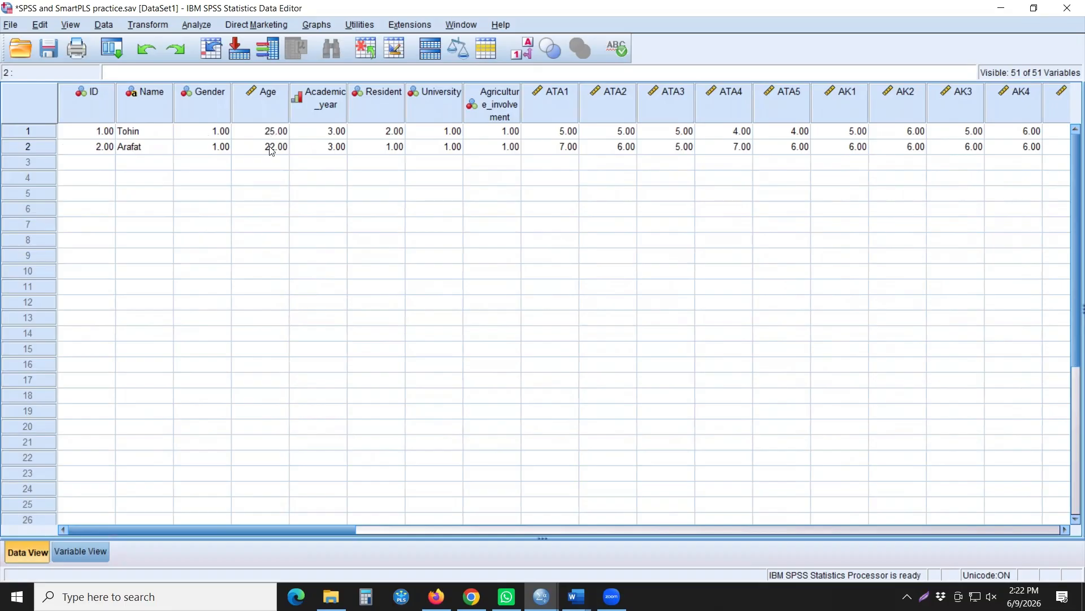
{"action": "left_click", "coordinate": [221, 132]}
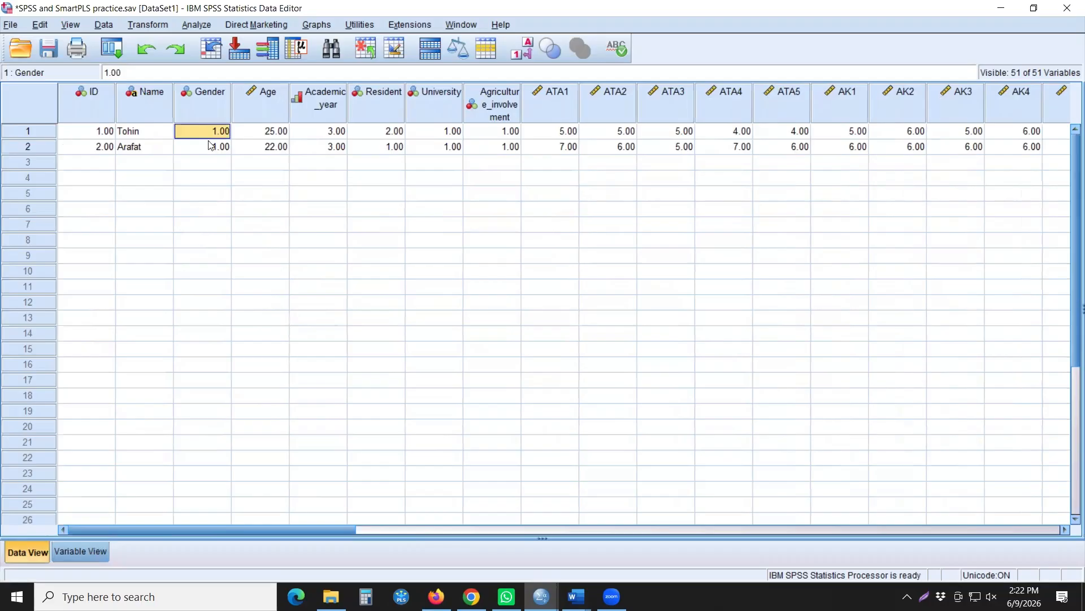
- Set the ID variable's decimals to 0 in the variable definitions
{"action": "left_click", "coordinate": [94, 549]}
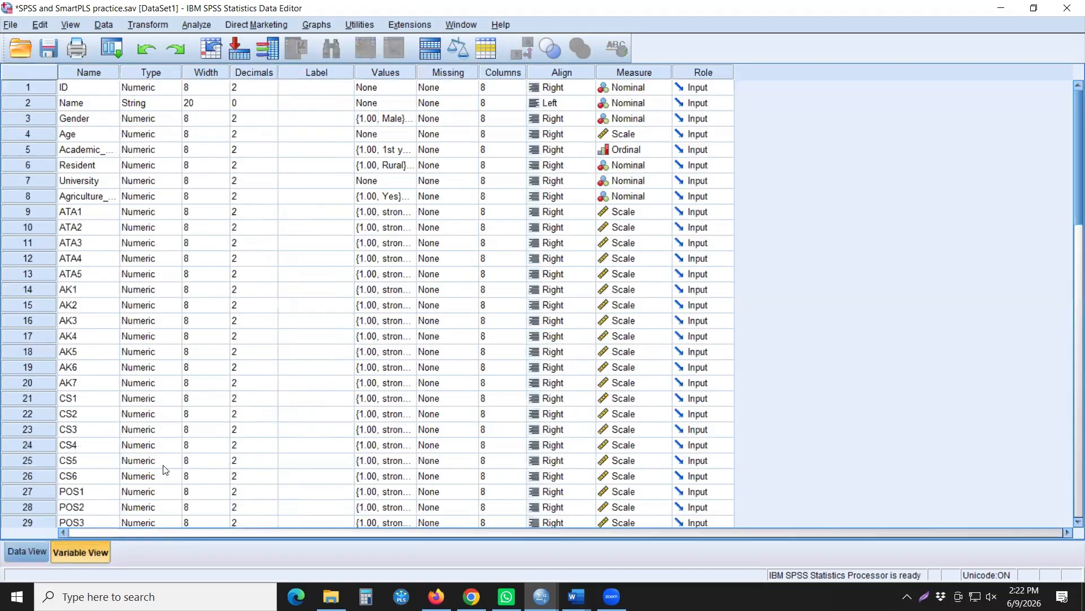
{"action": "left_click", "coordinate": [272, 91]}
{"action": "left_click", "coordinate": [272, 91]}
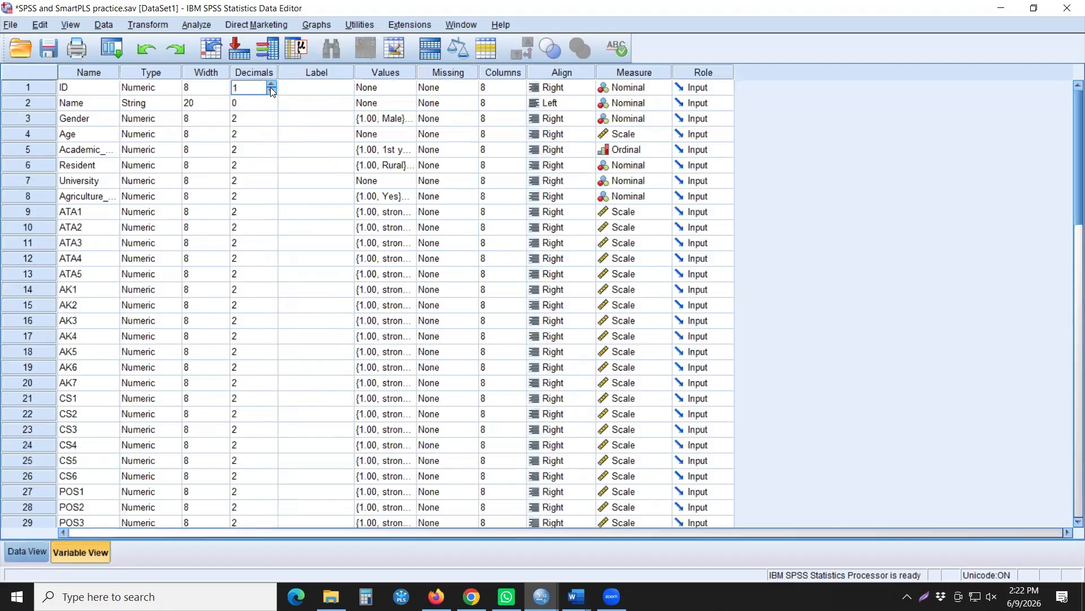
{"action": "left_click", "coordinate": [295, 103]}
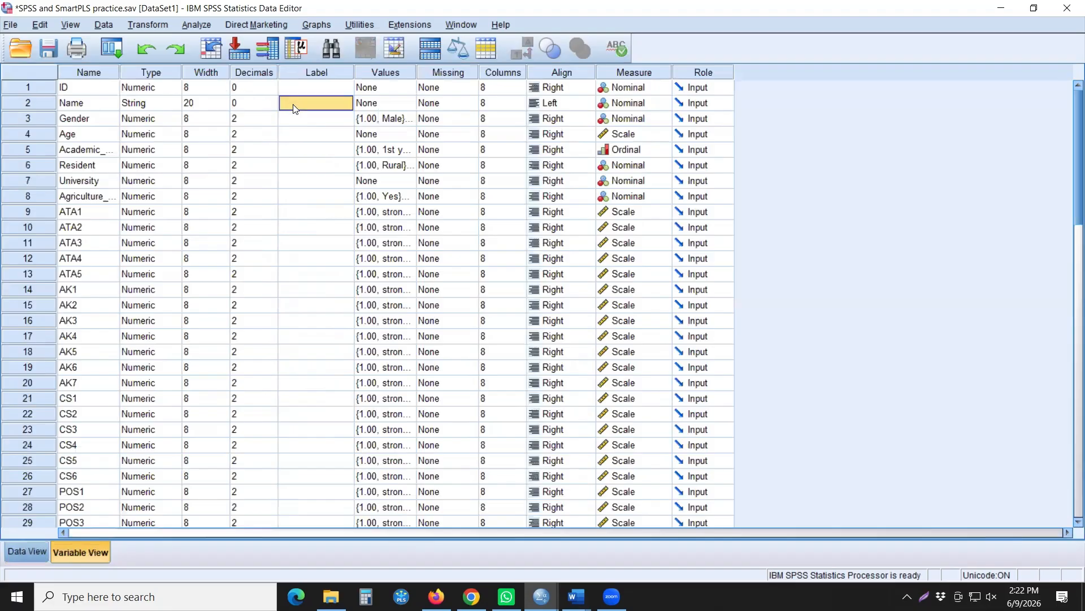
- Copy the ID variable's decimals setting of 0 to all variables from Gender through ACI6
{"action": "right_click", "coordinate": [249, 94]}
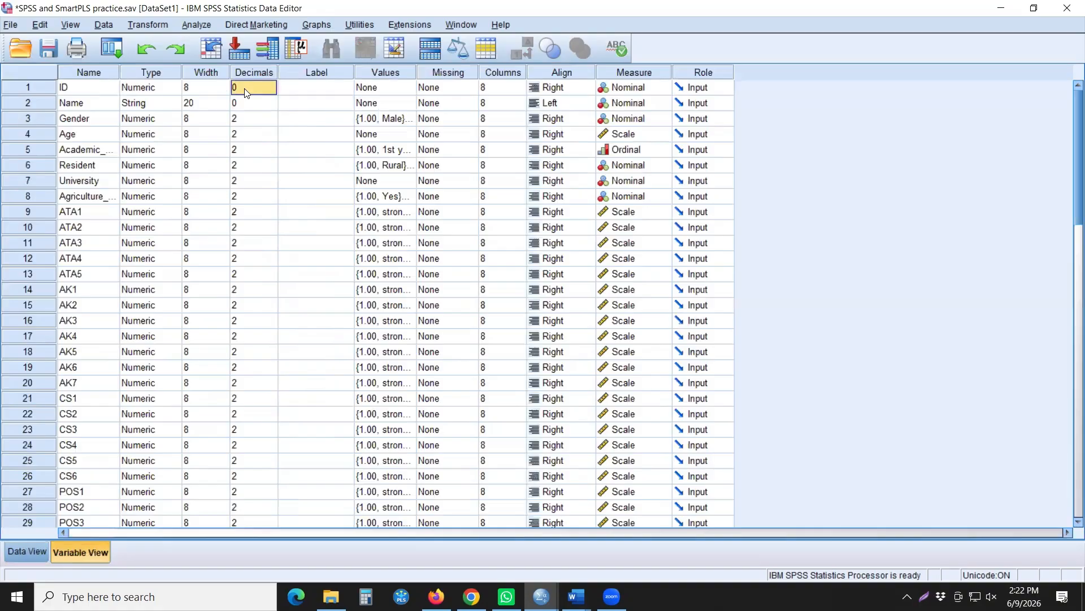
{"action": "left_click", "coordinate": [251, 97]}
{"action": "left_click_drag", "start_coordinate": [247, 119], "coordinate": [249, 243]}
{"action": "left_click_drag", "start_coordinate": [246, 306], "coordinate": [256, 422]}
{"action": "right_click", "coordinate": [265, 346]}
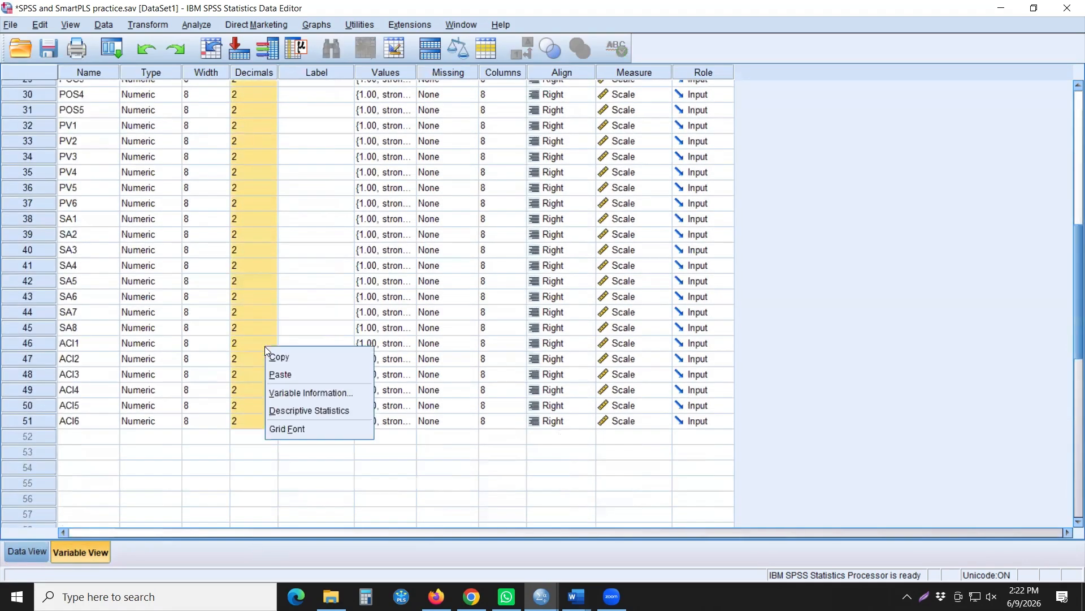
{"action": "left_click", "coordinate": [274, 375]}
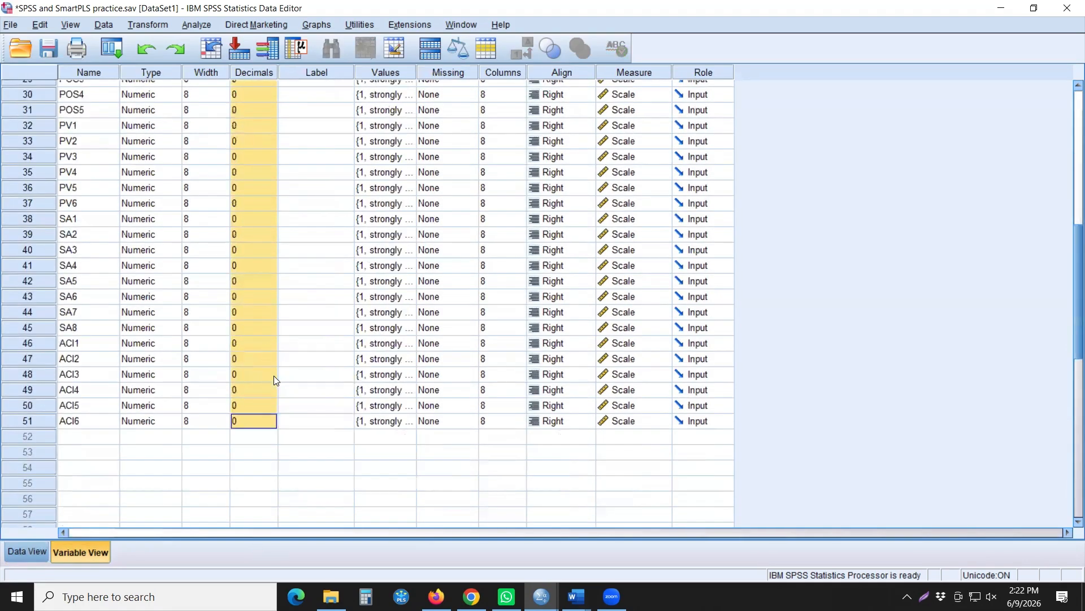
{"action": "scroll", "coordinate": [256, 369], "scroll_direction": "up", "scroll_amount": 5}
{"action": "scroll", "coordinate": [256, 369], "scroll_direction": "up", "scroll_amount": 5}
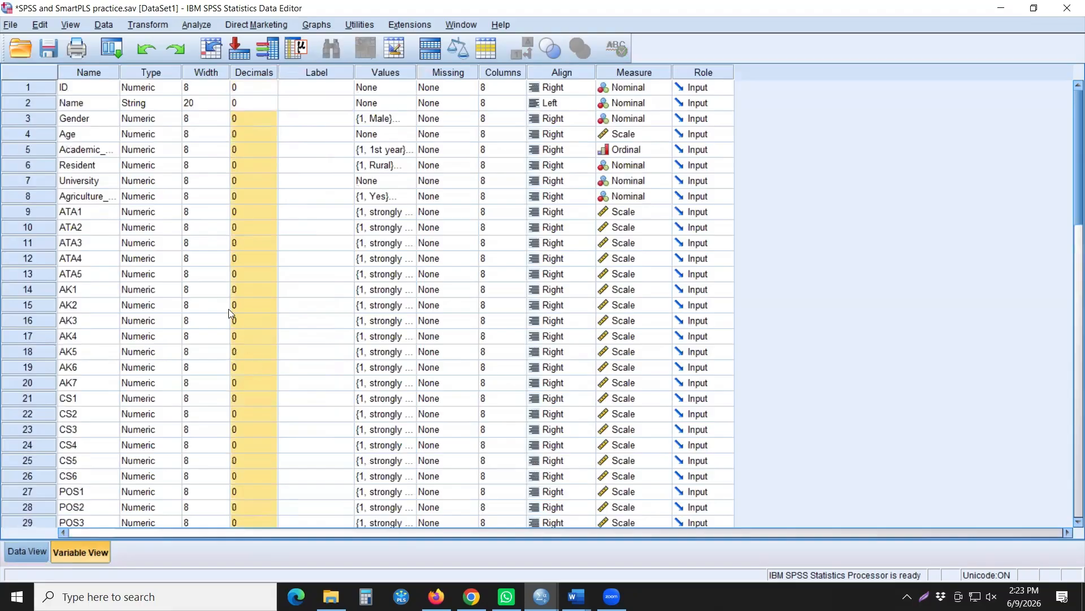
- Save the dataset and return to the data rows starting at the ID column
{"action": "key", "text": "ctrl+s"}
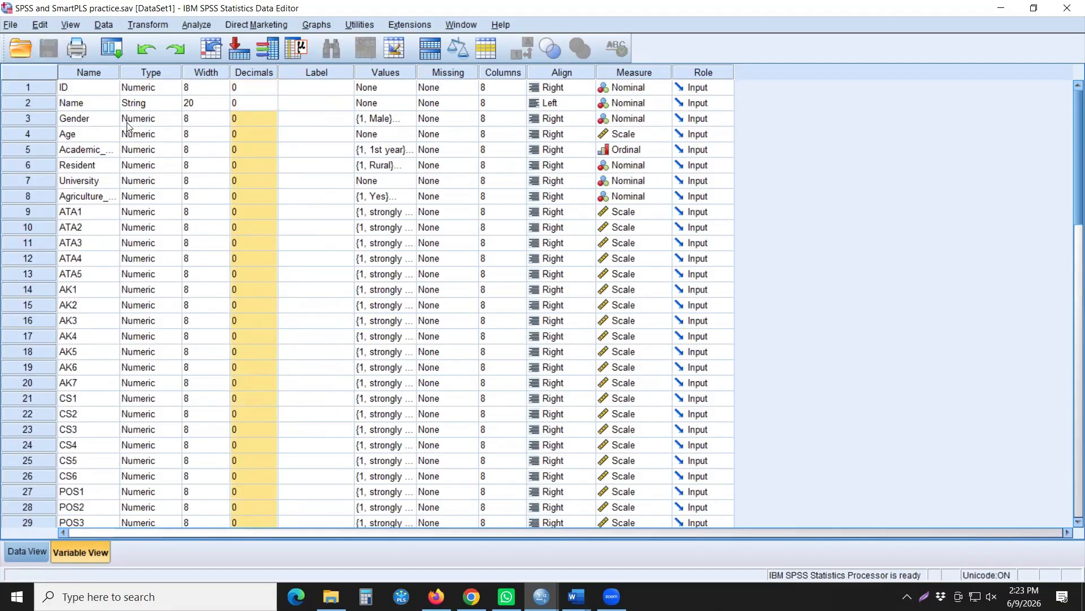
{"action": "key", "text": "ctrl+t"}
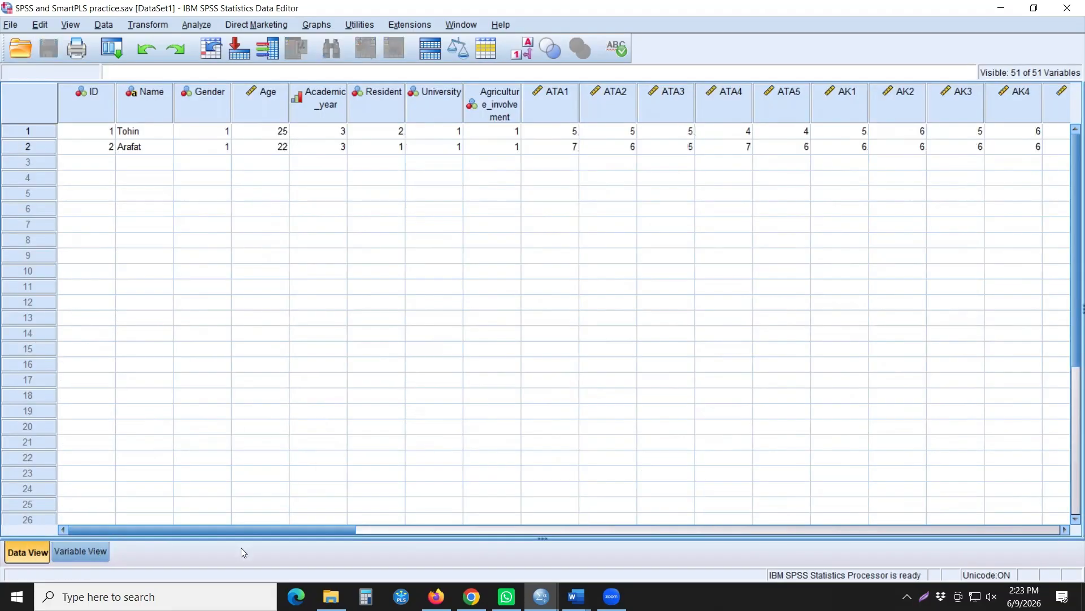
{"action": "left_click_drag", "start_coordinate": [242, 531], "coordinate": [167, 527]}
{"action": "left_click", "coordinate": [107, 178]}
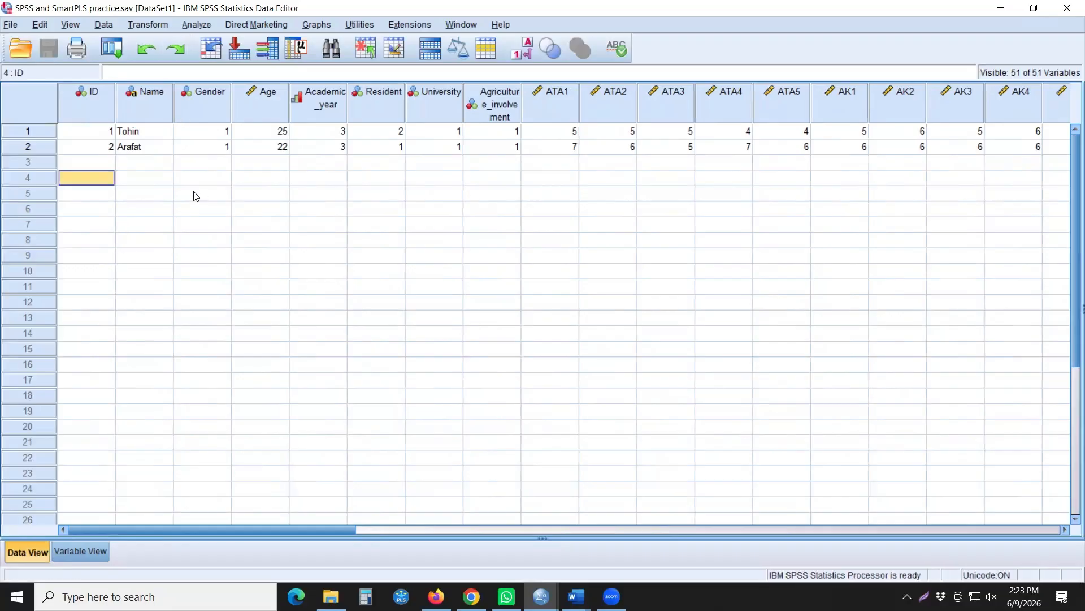
{"action": "left_click", "coordinate": [150, 164]}
{"action": "left_click", "coordinate": [150, 179]}
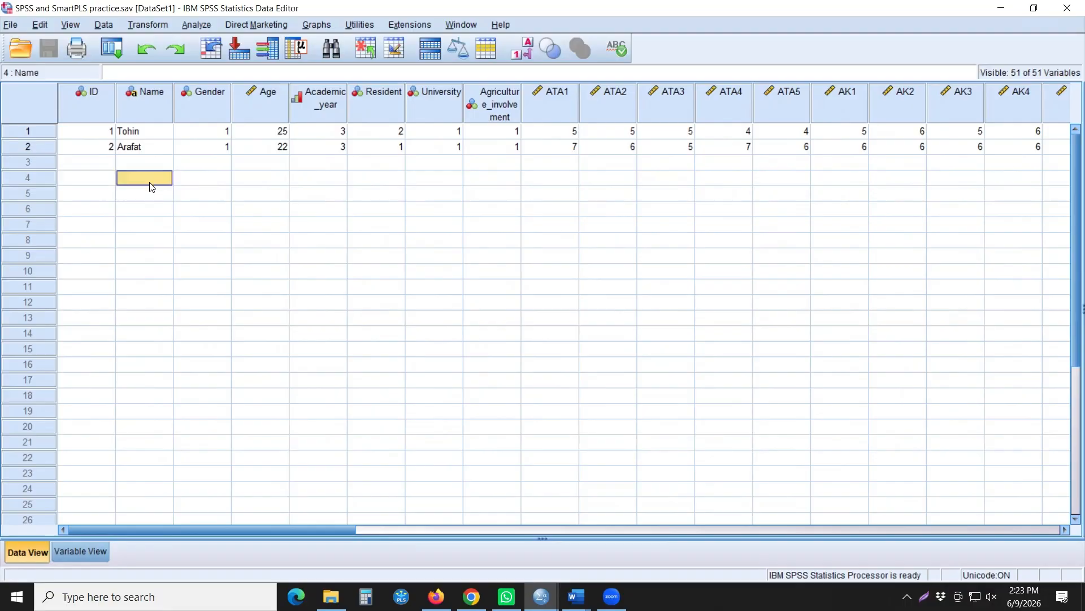